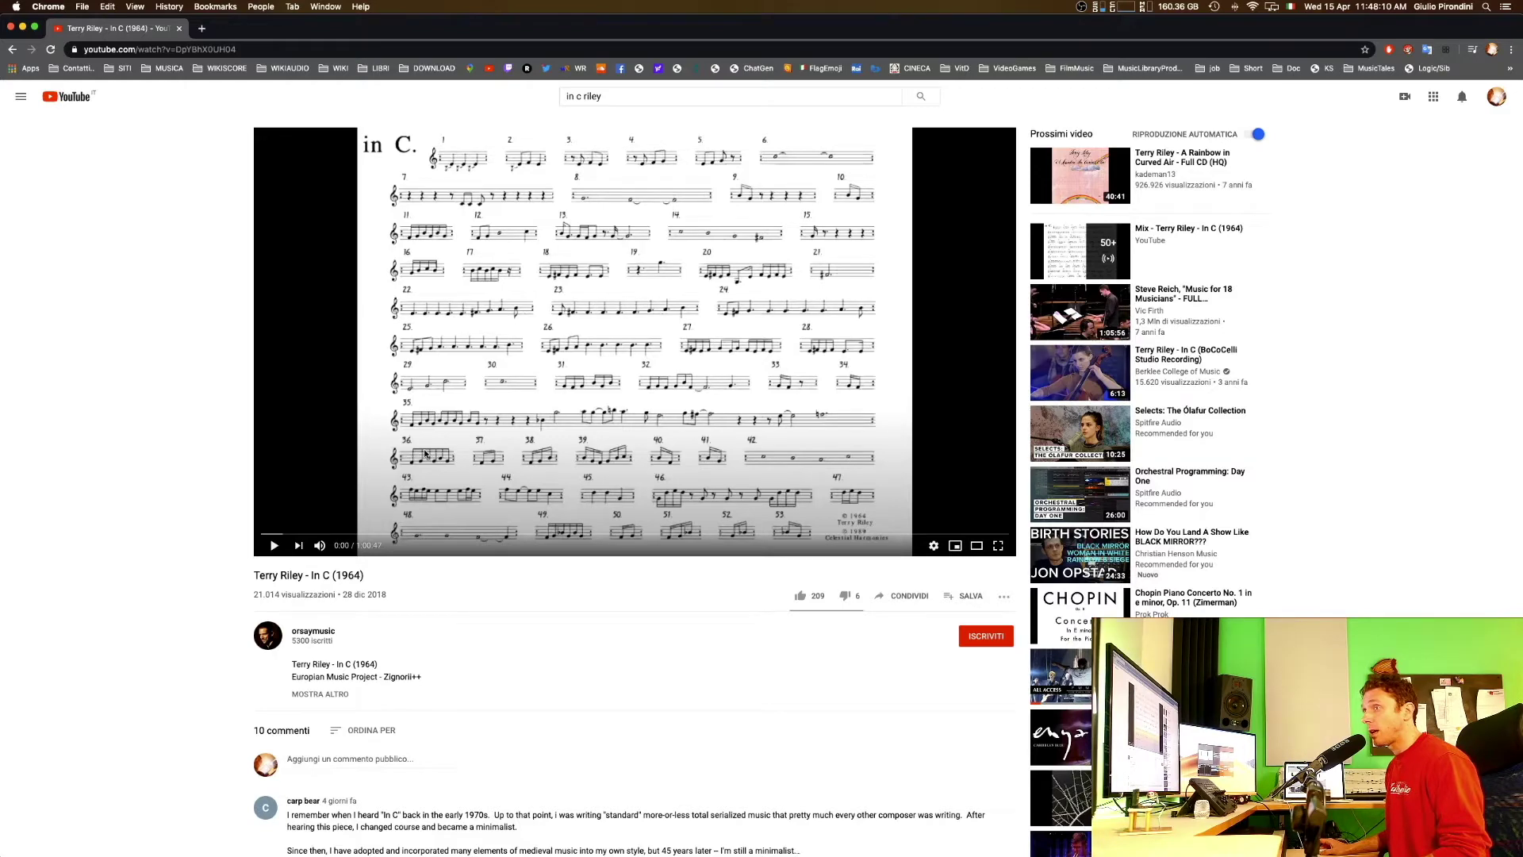
Play the Terry Riley In C video and jump to just past 1:53.
click(273, 546)
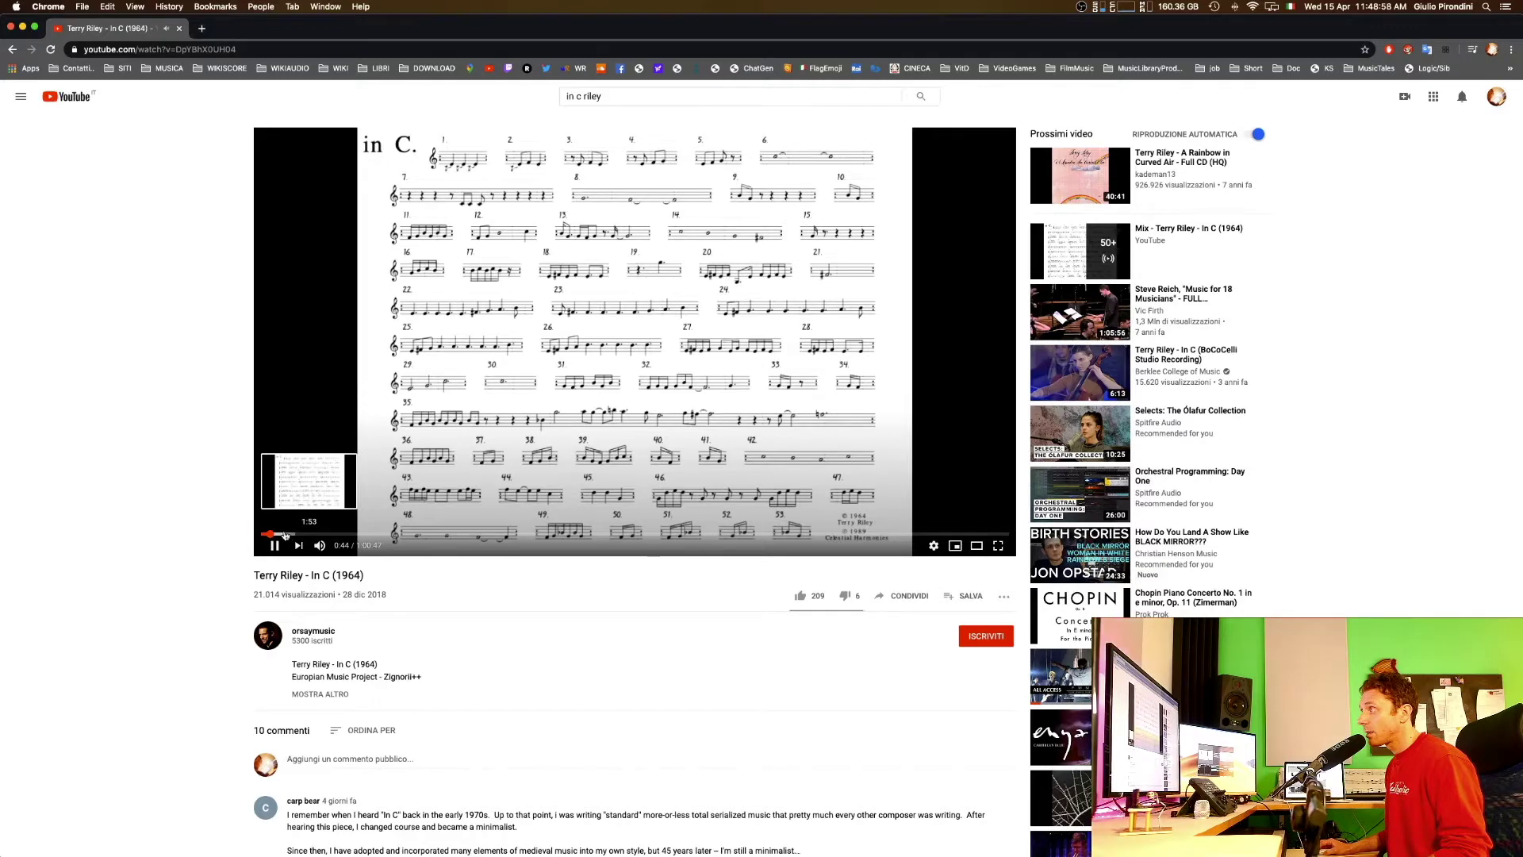
click(284, 534)
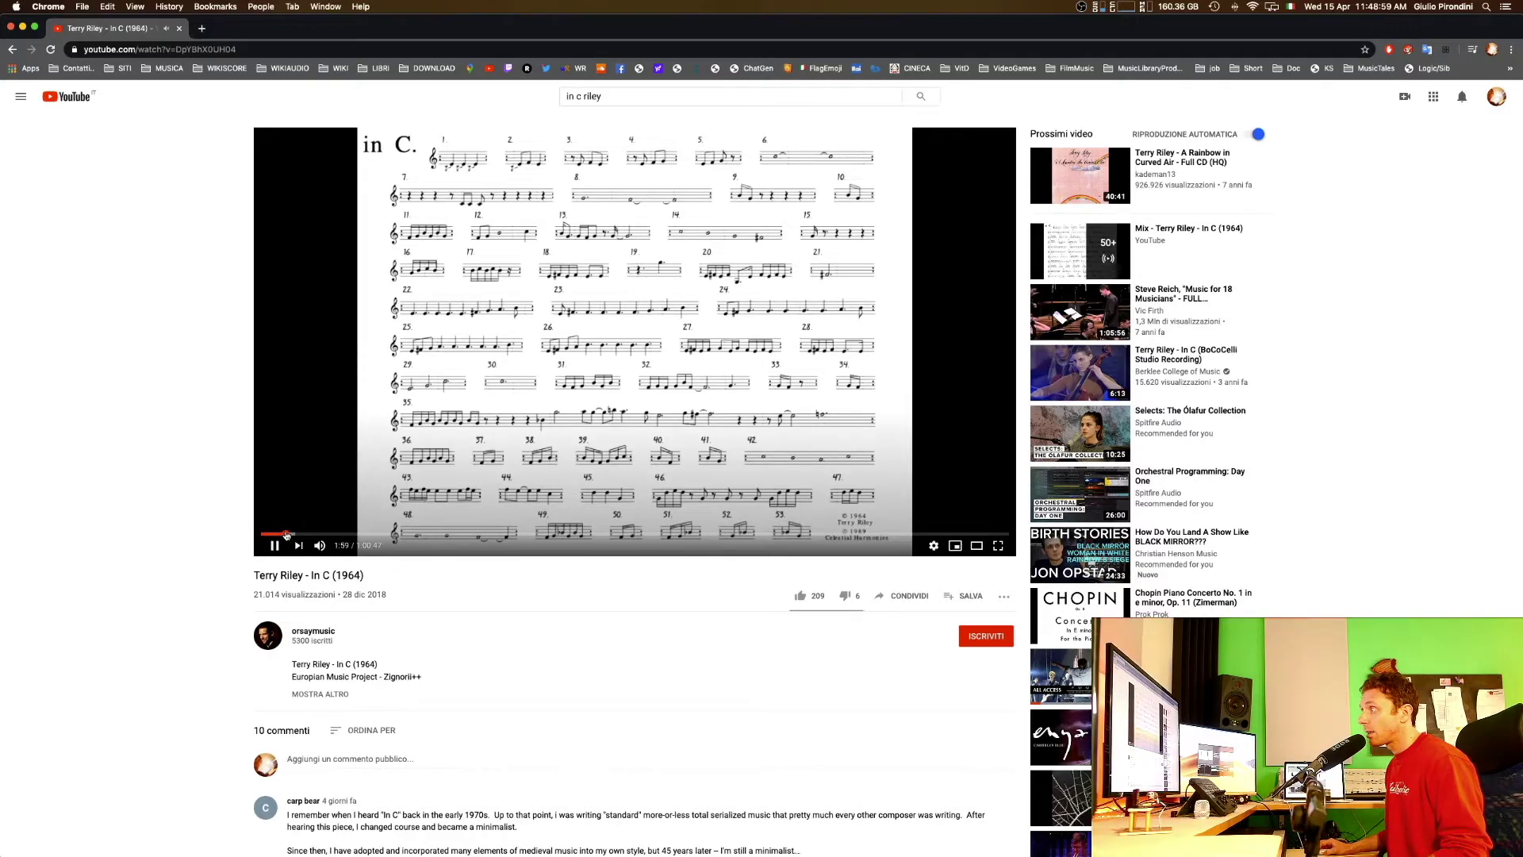
click(287, 534)
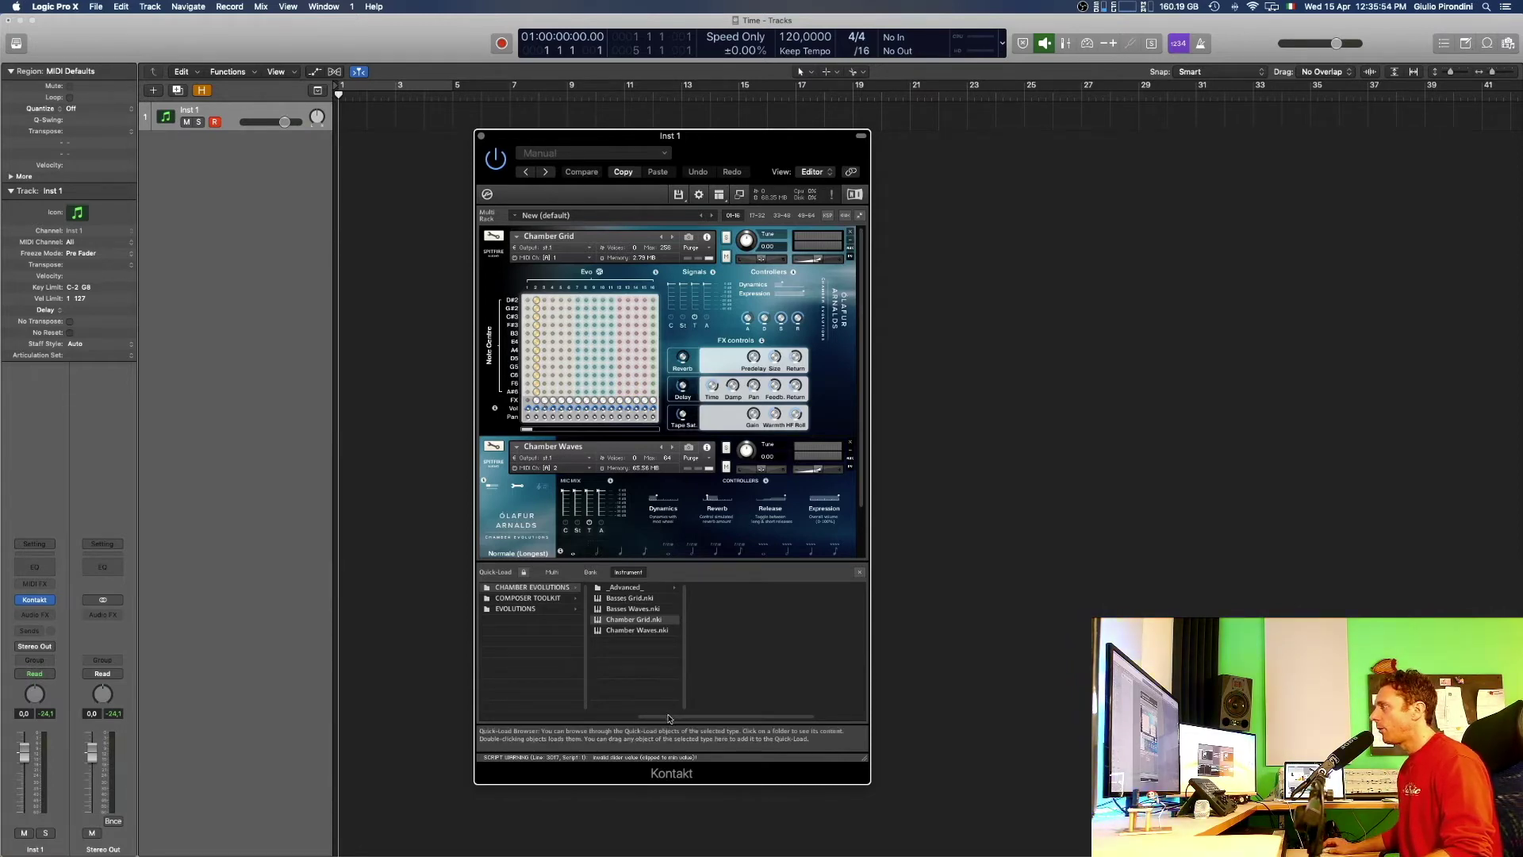
drag(669, 719, 646, 721)
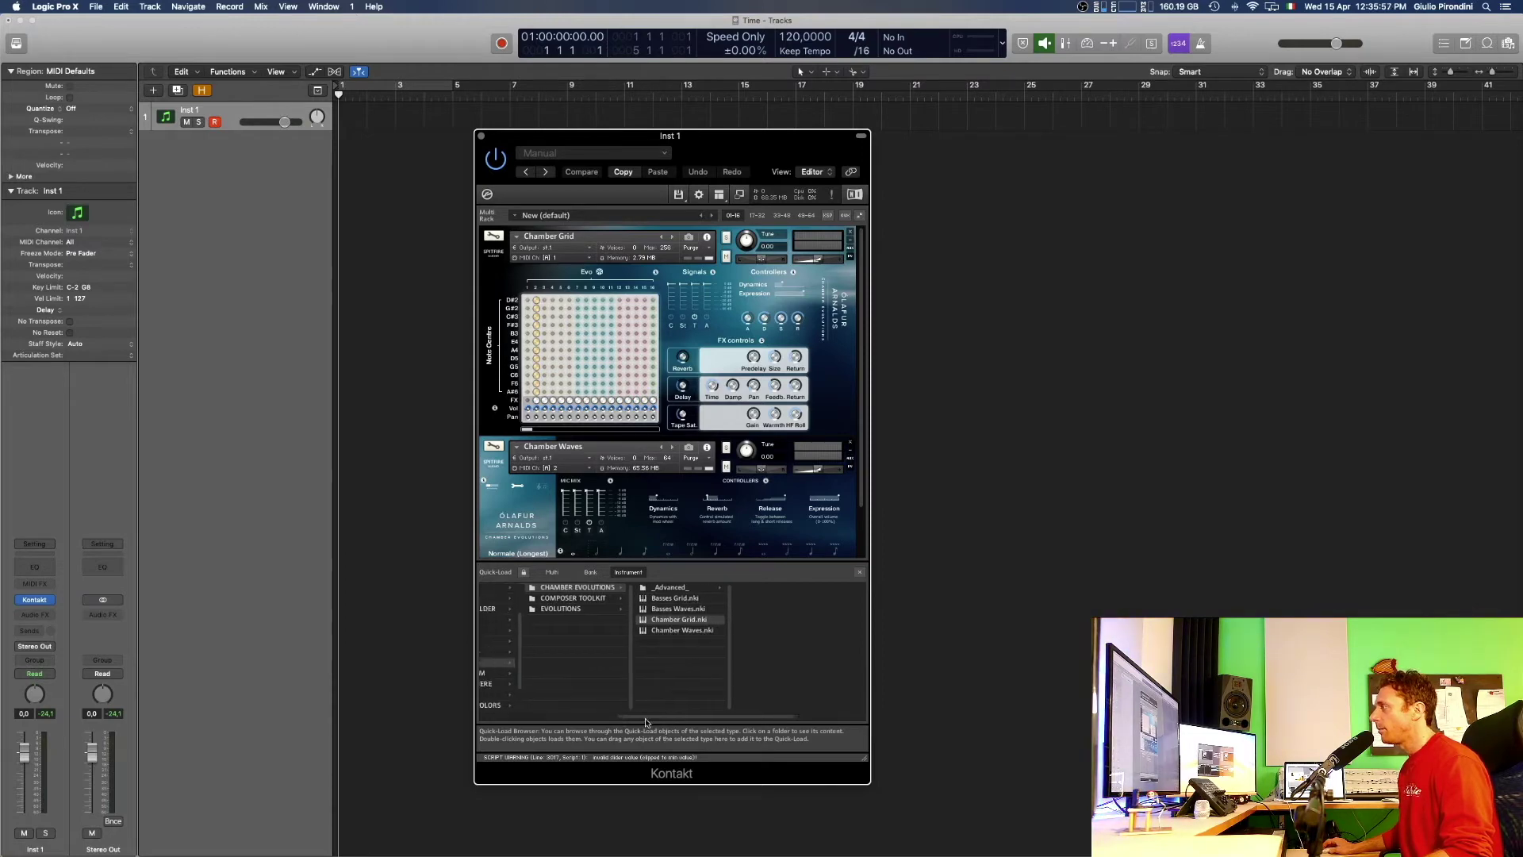
click(681, 590)
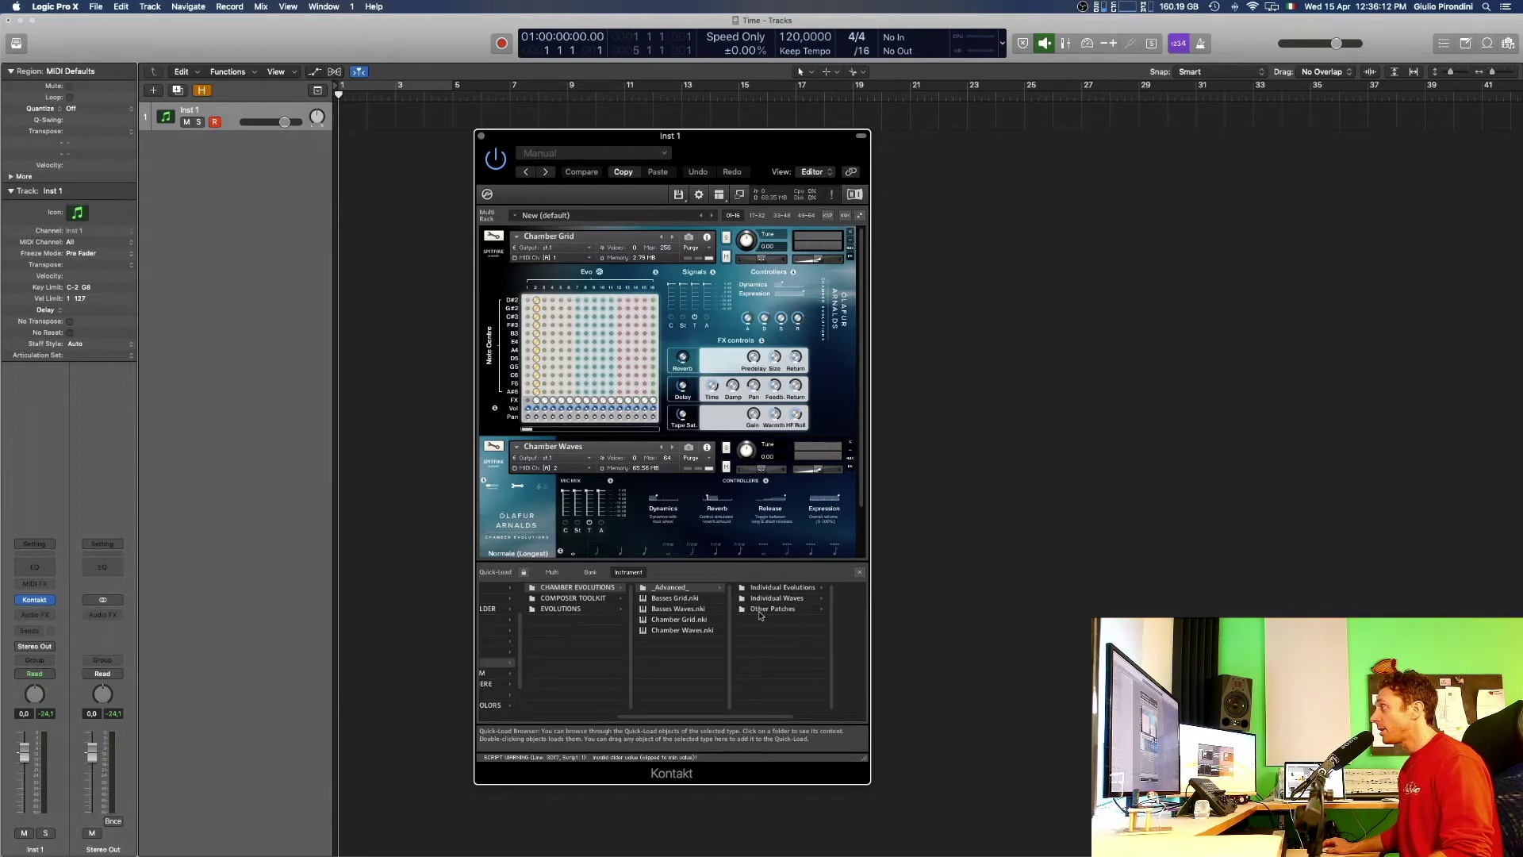
click(695, 600)
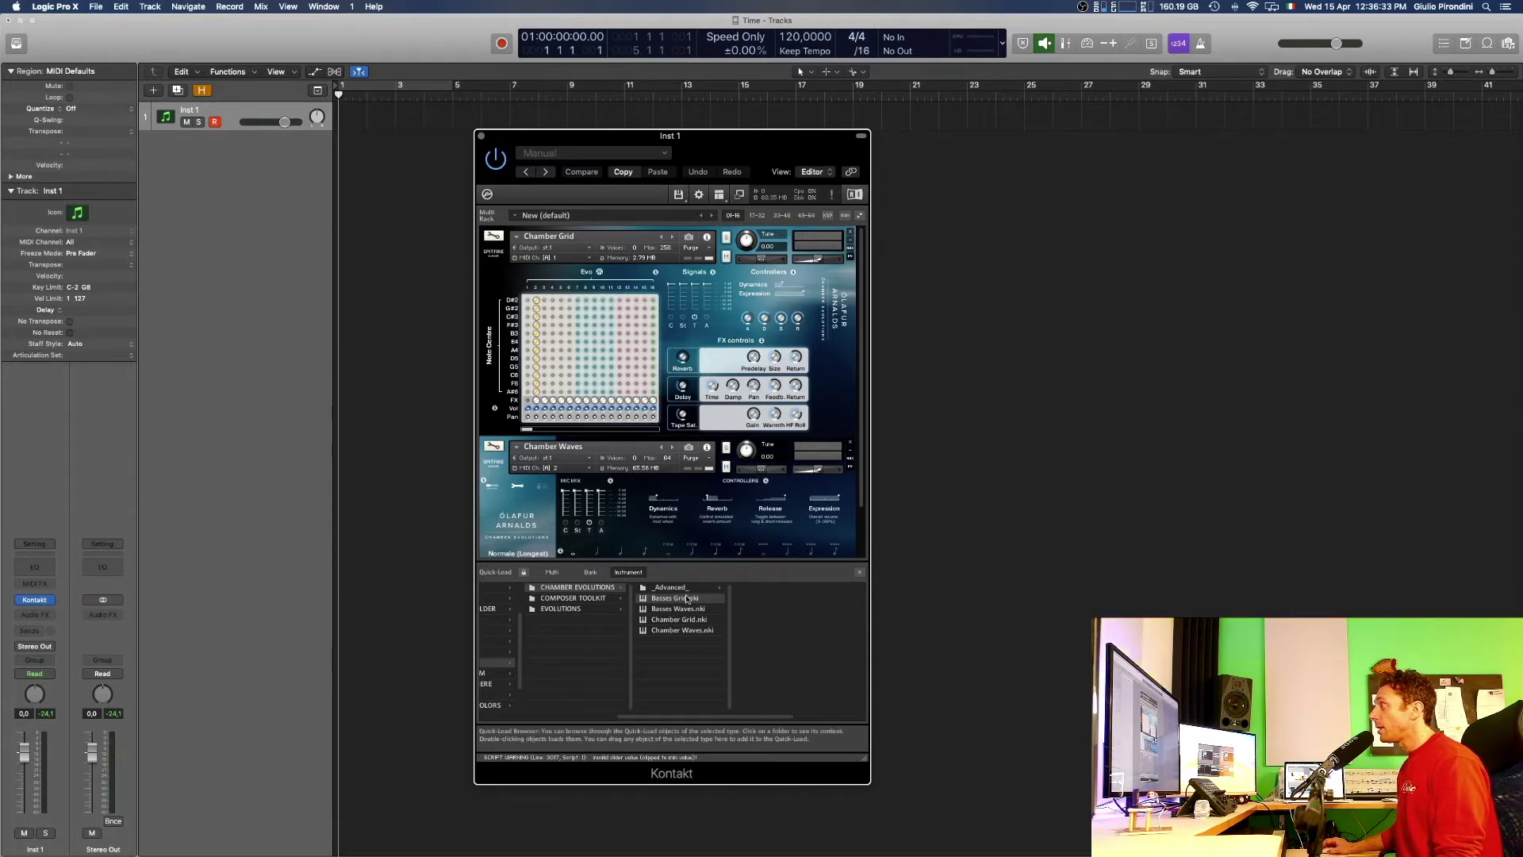
drag(687, 598, 712, 588)
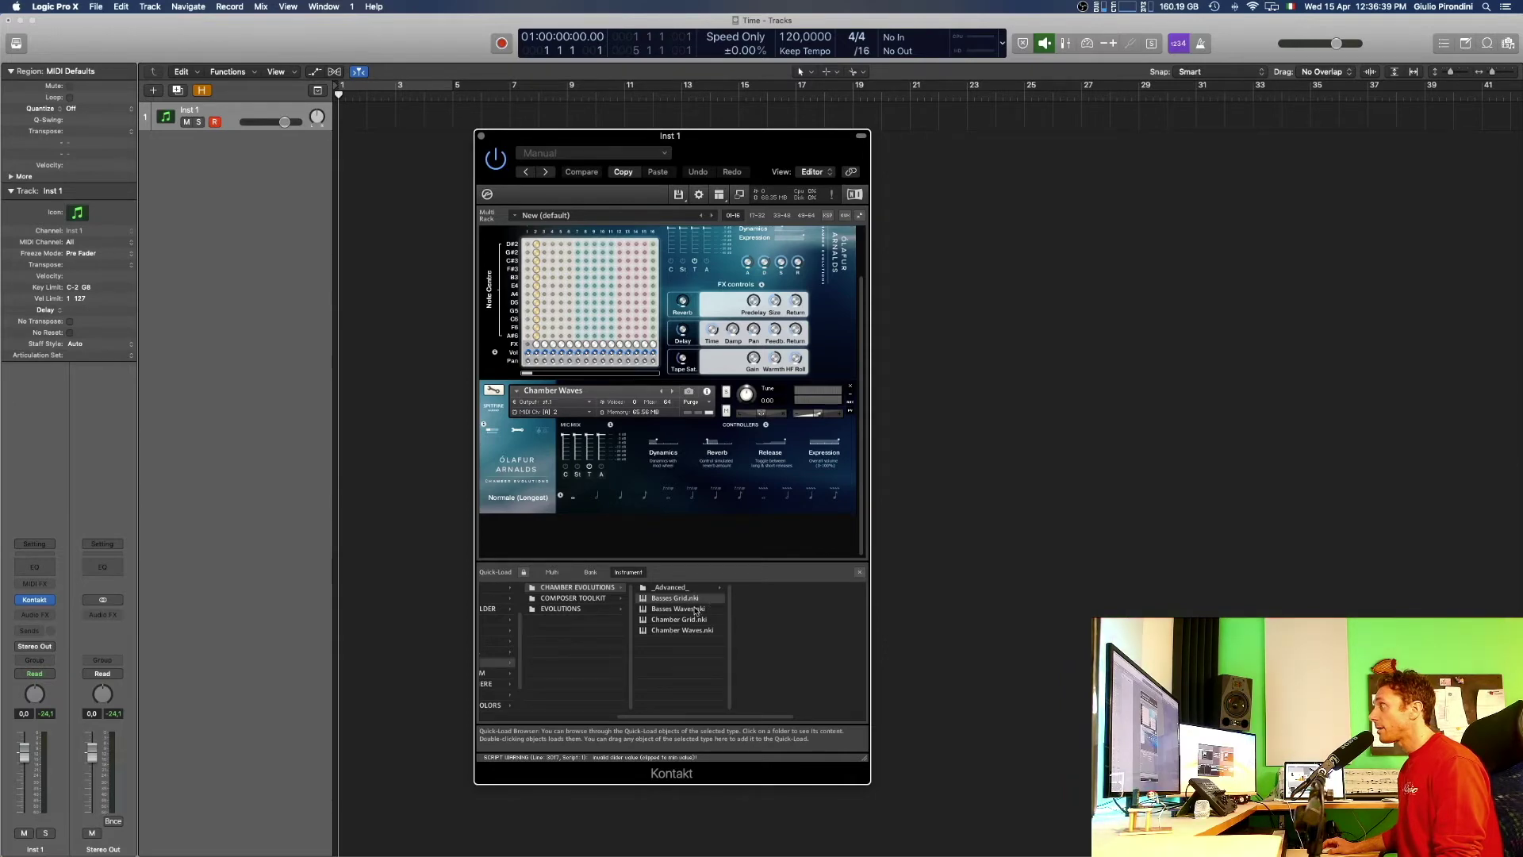
drag(685, 601, 678, 544)
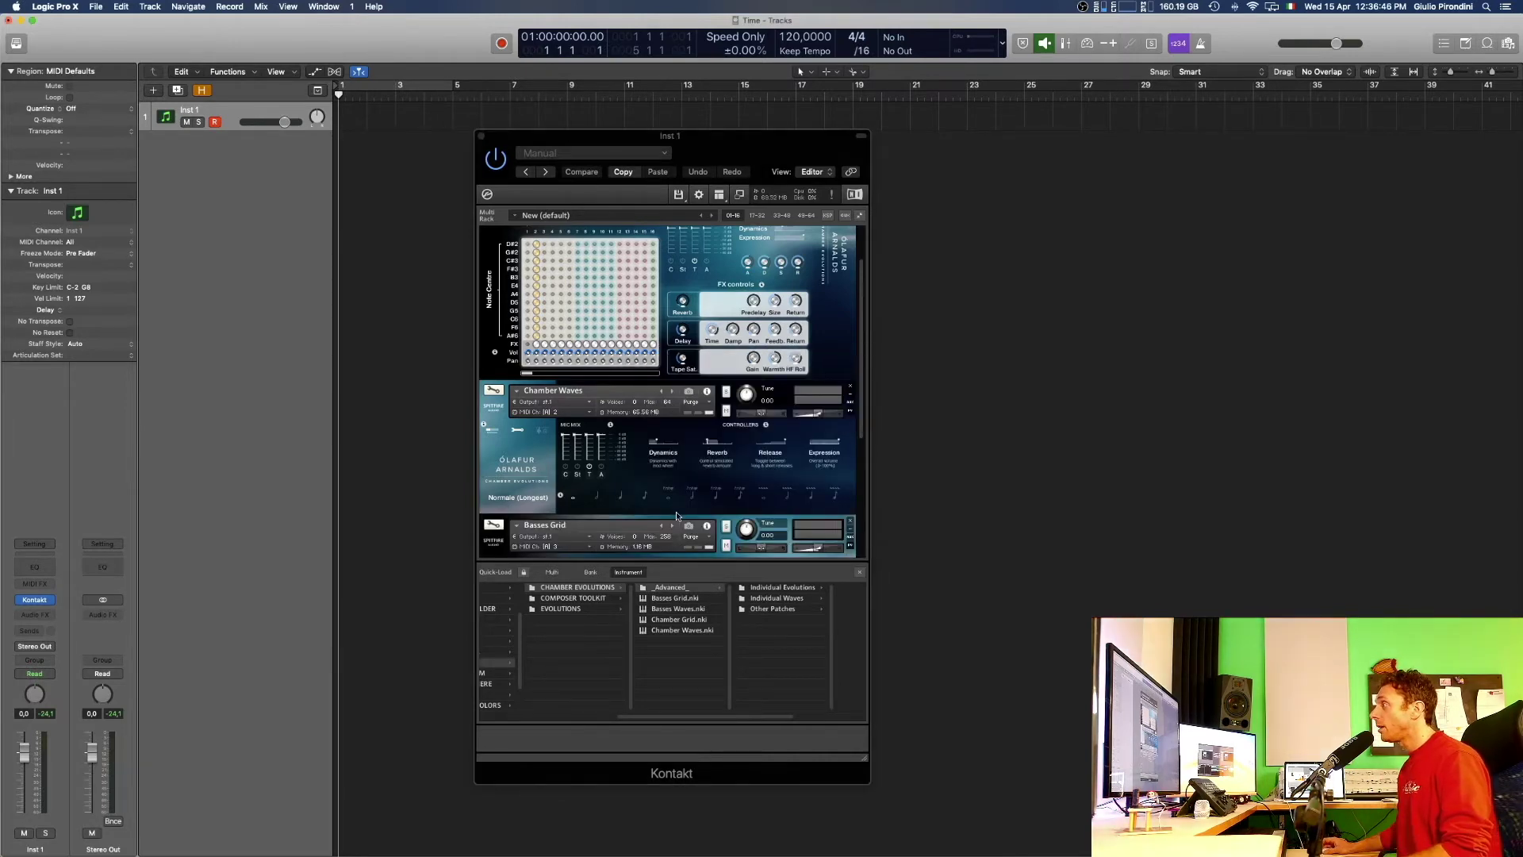
Load Basses Waves.nki from Quick-Load into the Kontakt rack as a fourth instrument.
scroll(680, 516, down, 3)
scroll(680, 516, down, 2)
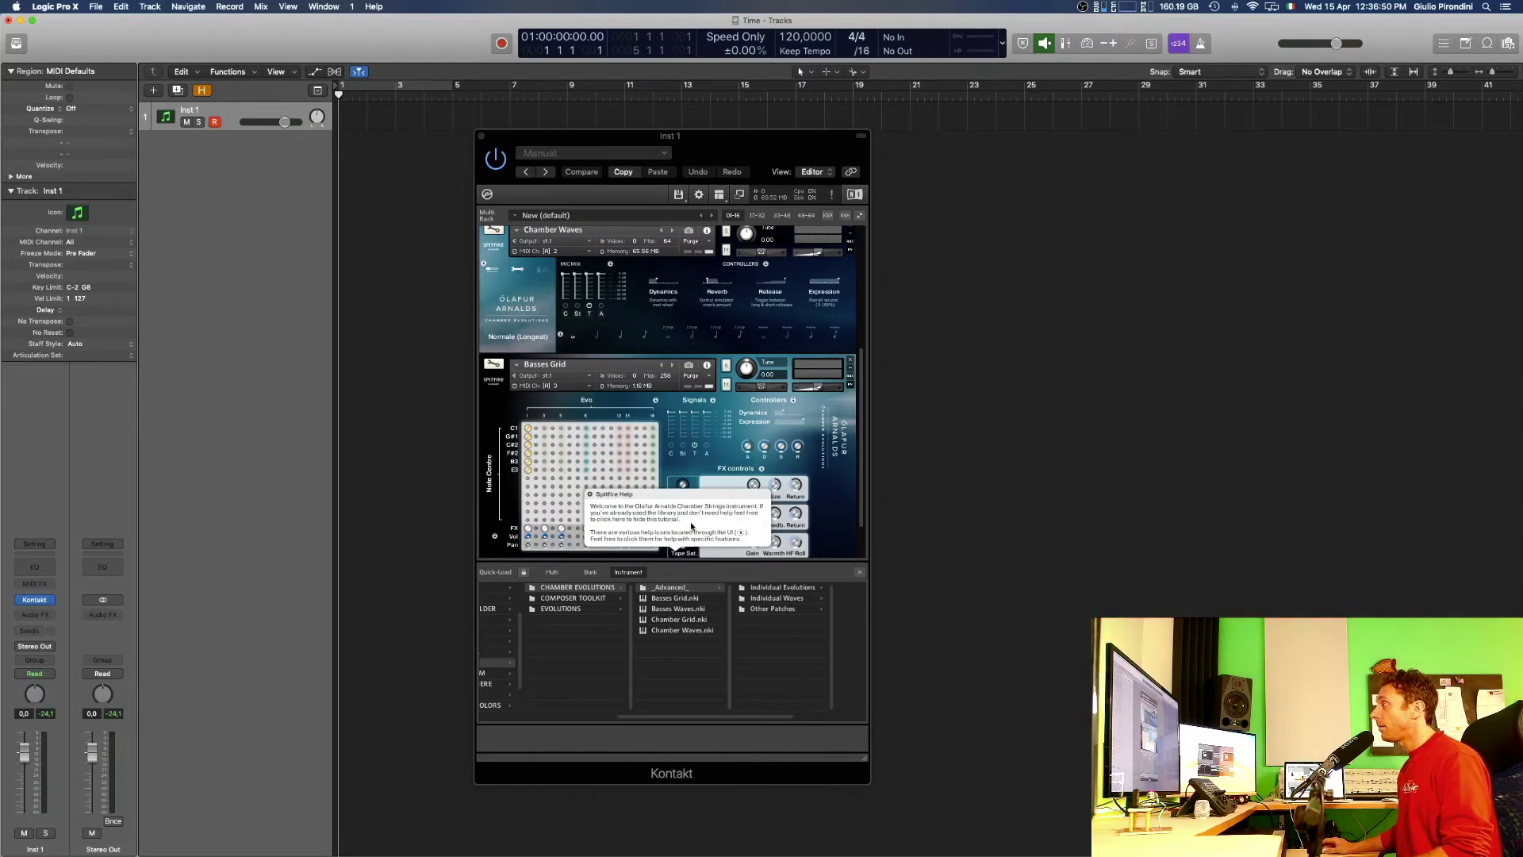
scroll(865, 534, down, 2)
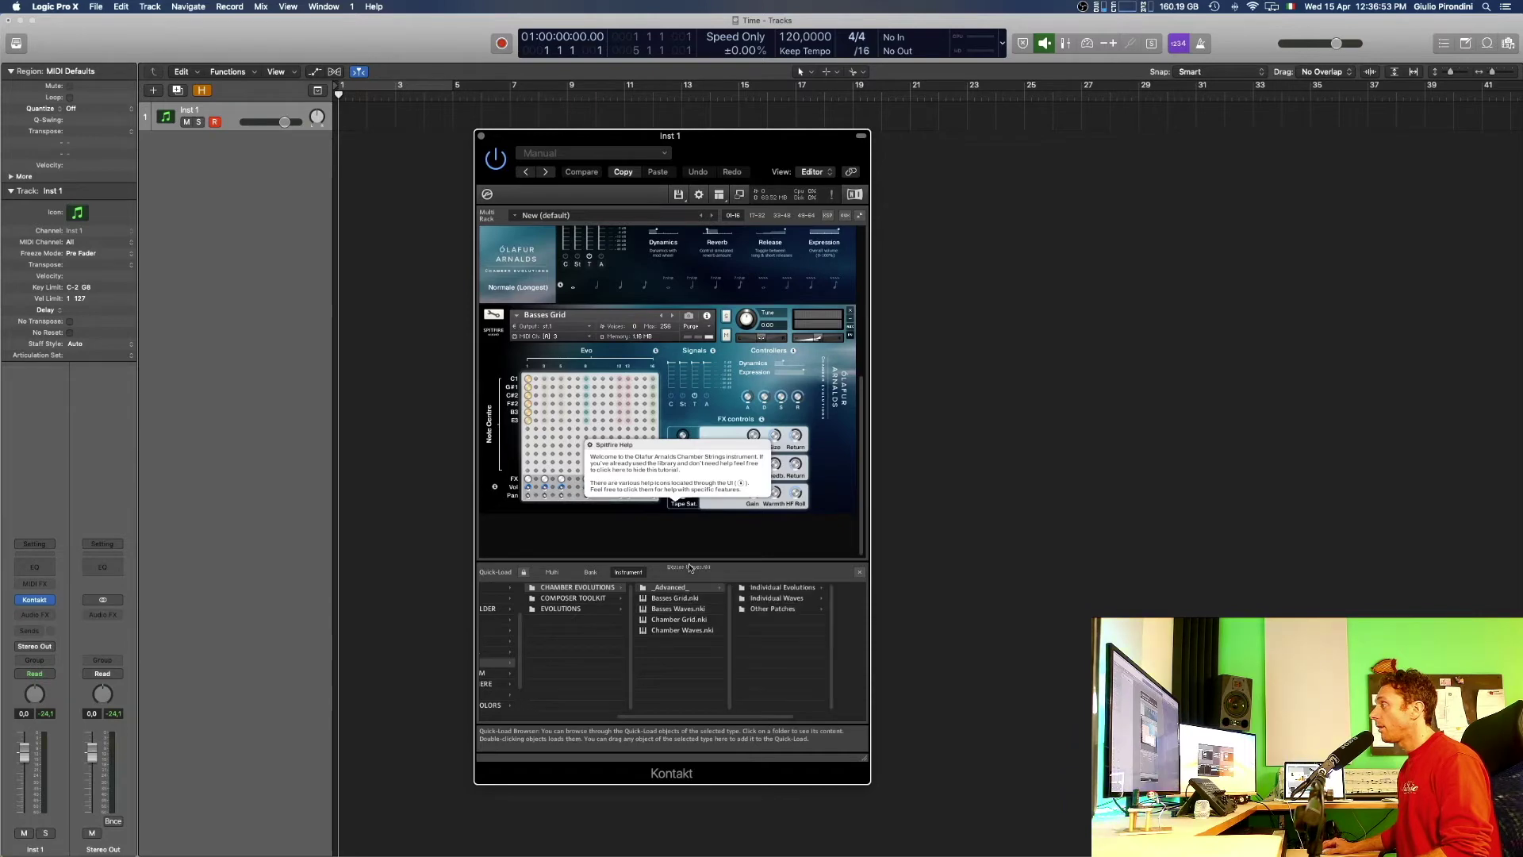
drag(691, 540, 690, 538)
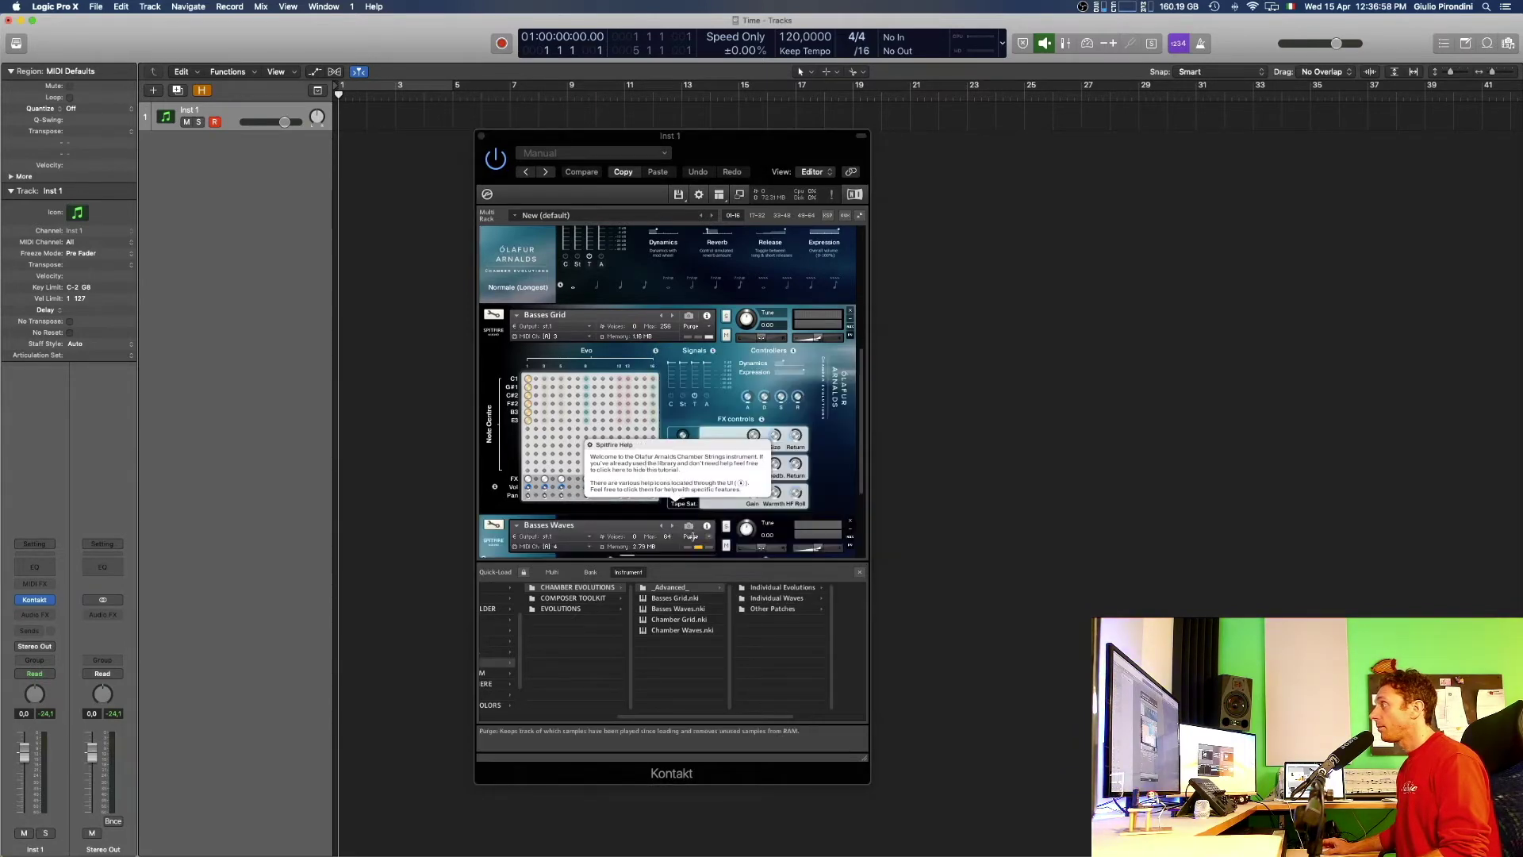
scroll(702, 528, up, 6)
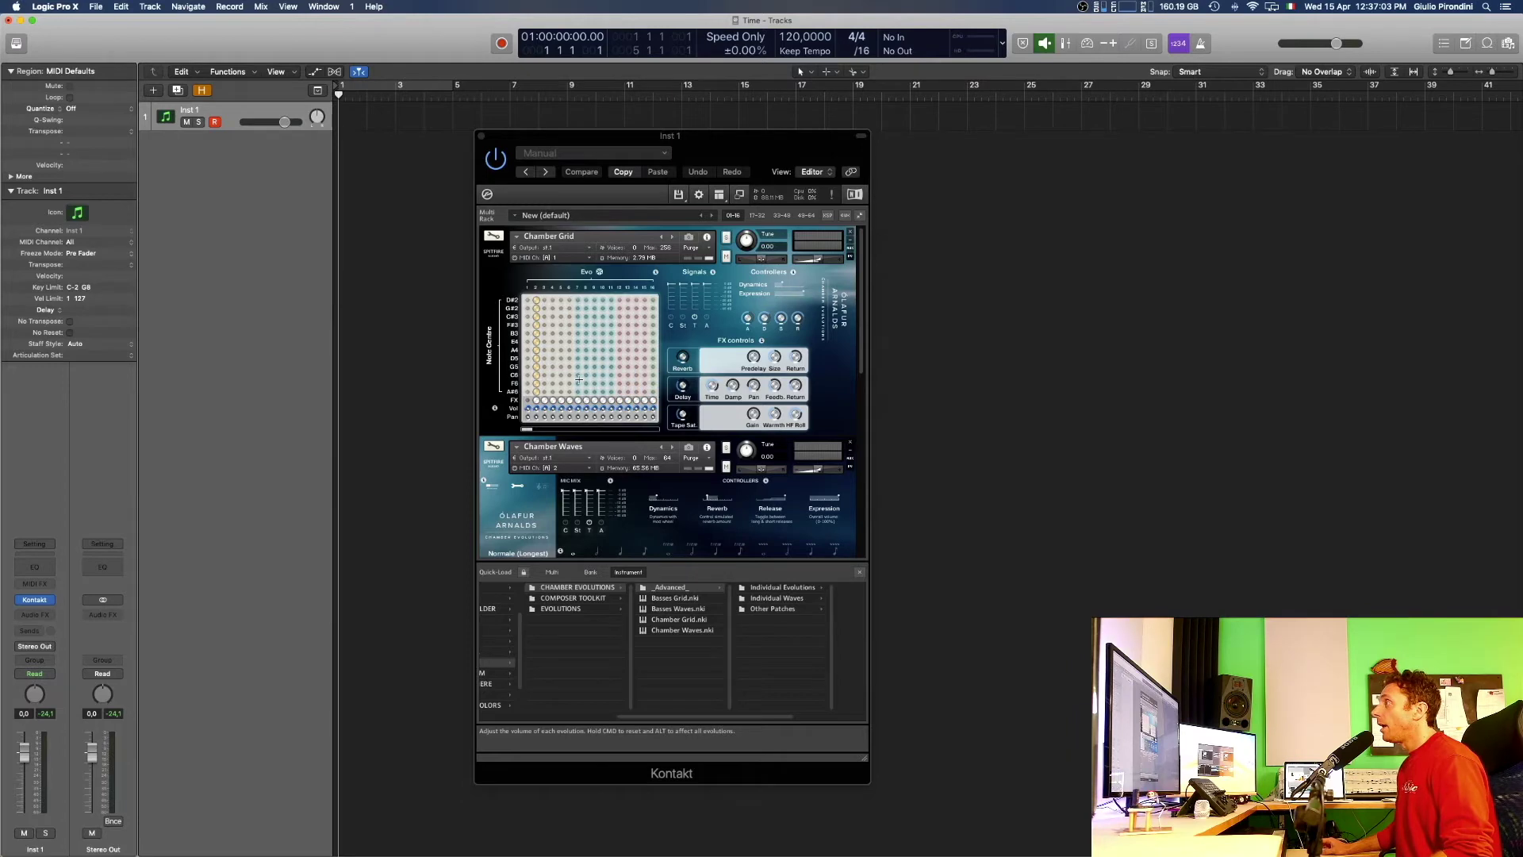
Switch on one additional cell in the Chamber Grid Evo note grid.
click(527, 402)
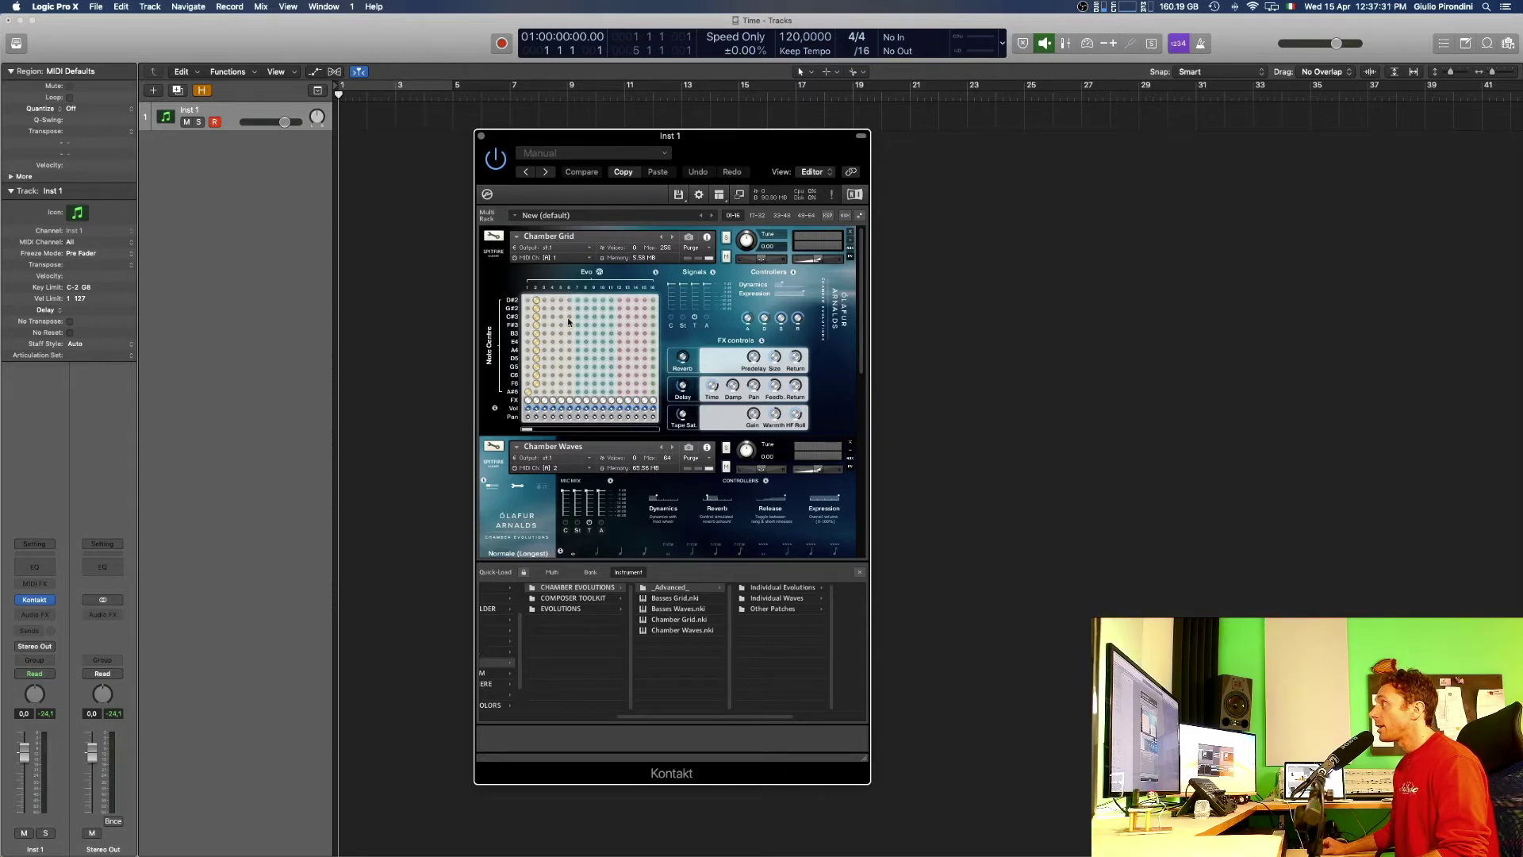
click(600, 272)
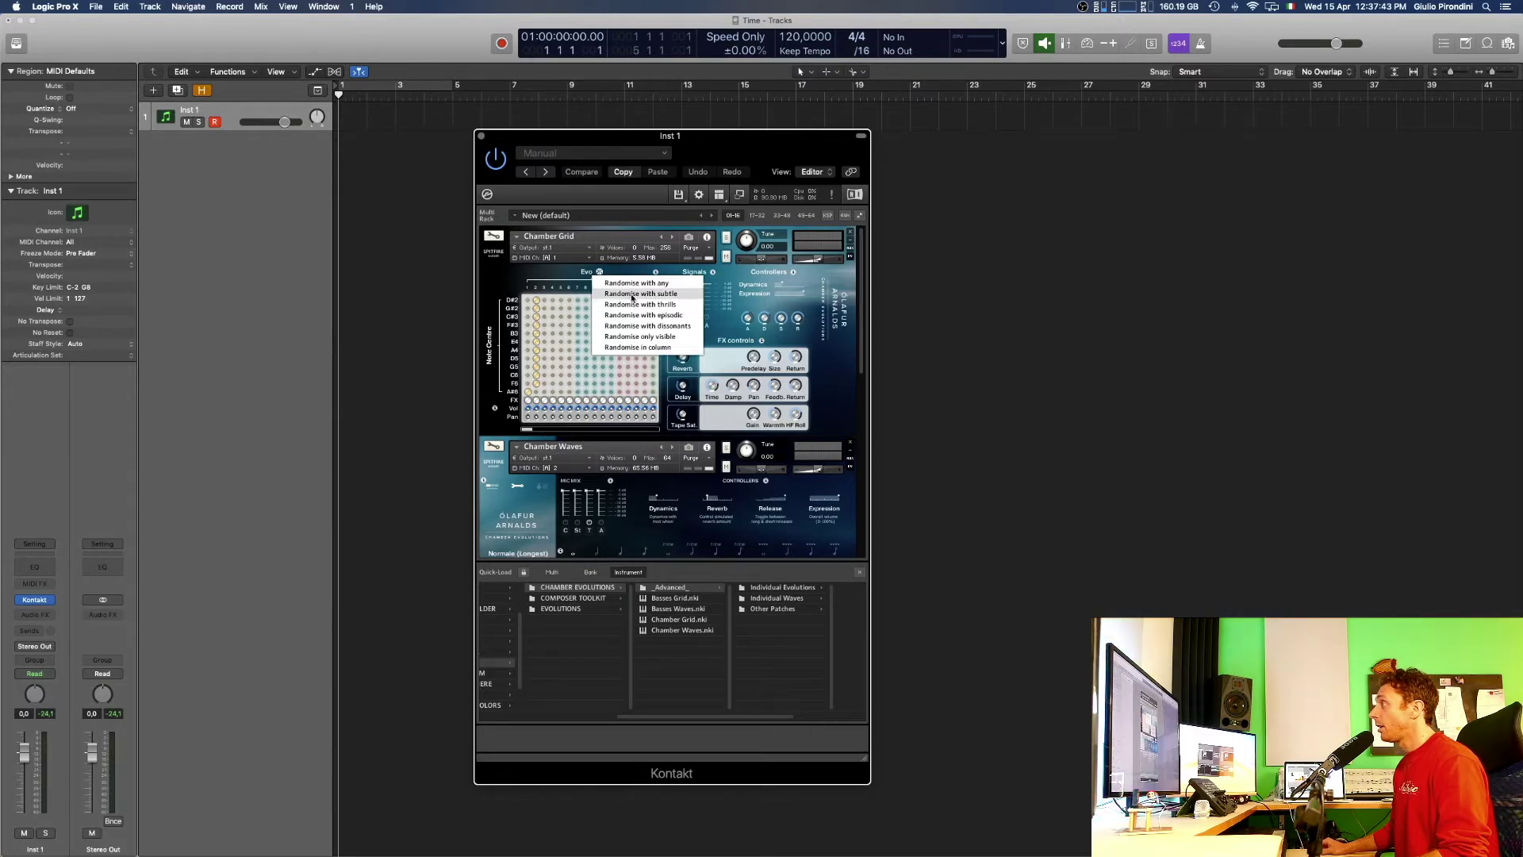
click(587, 276)
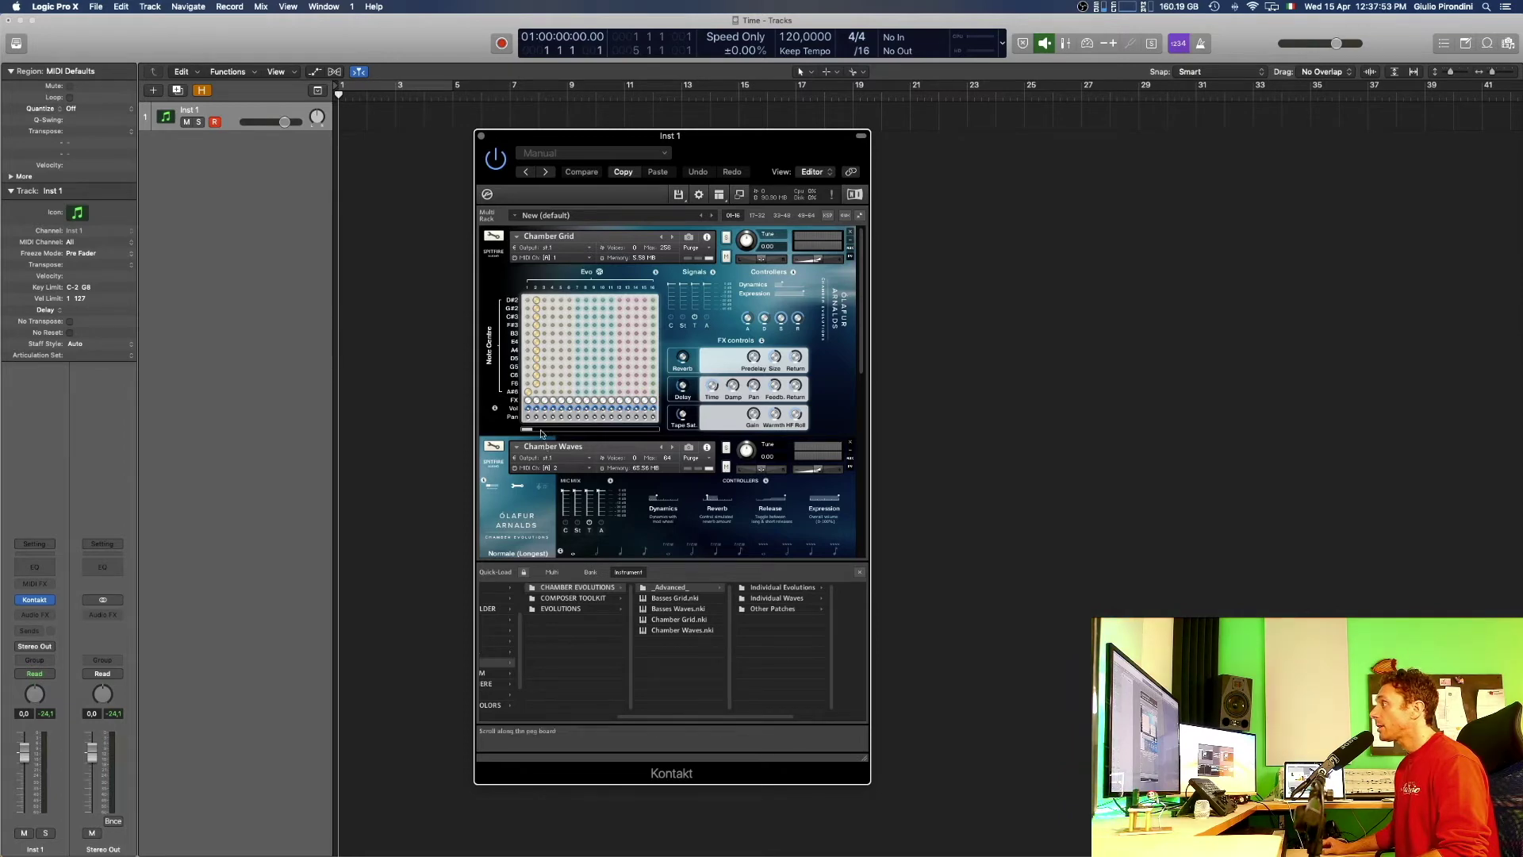
drag(531, 431, 688, 434)
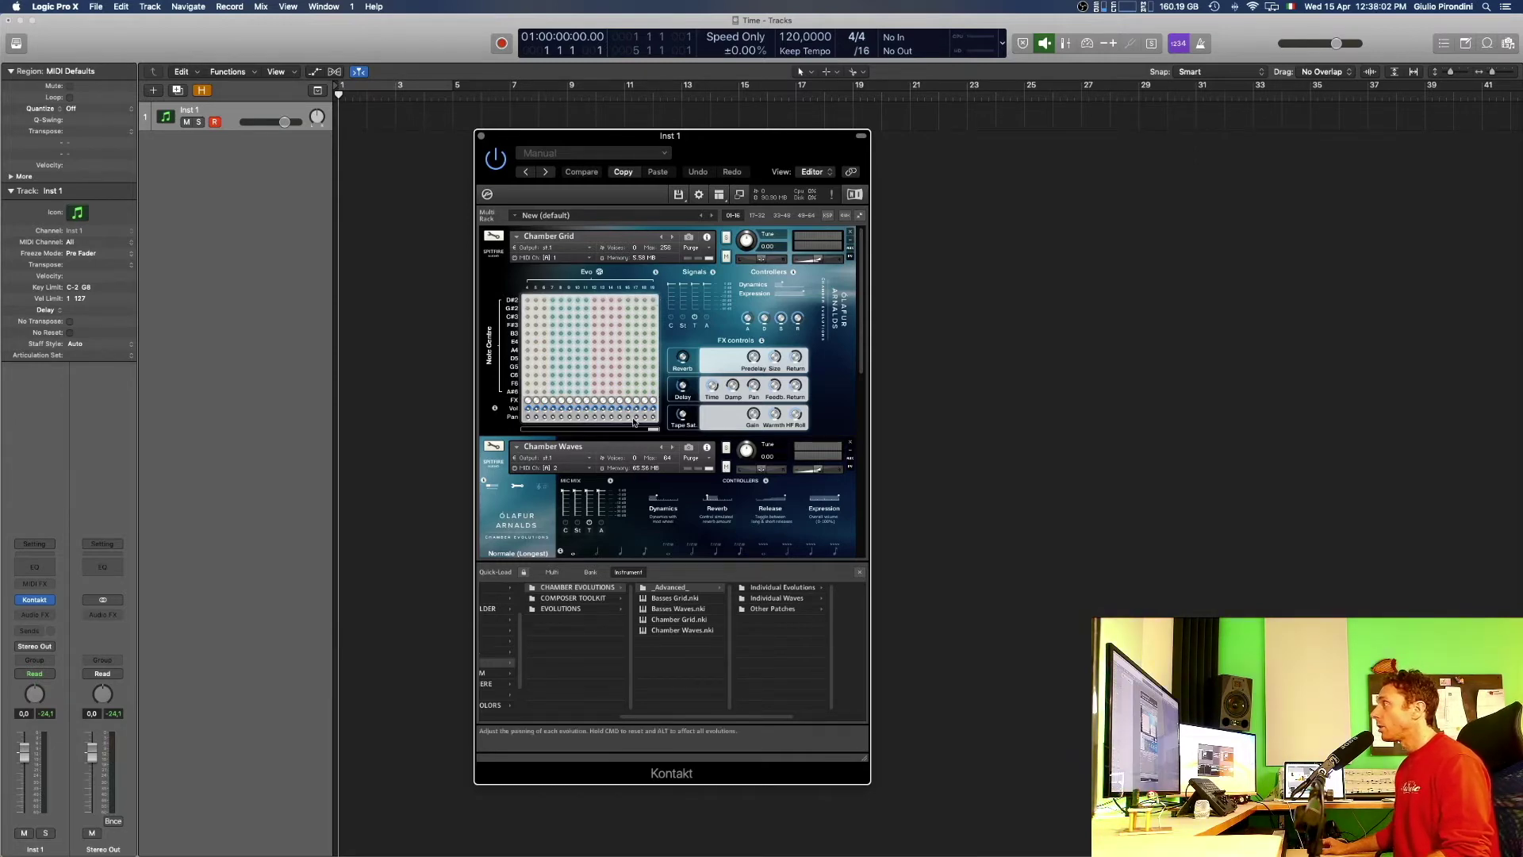
drag(654, 433, 512, 434)
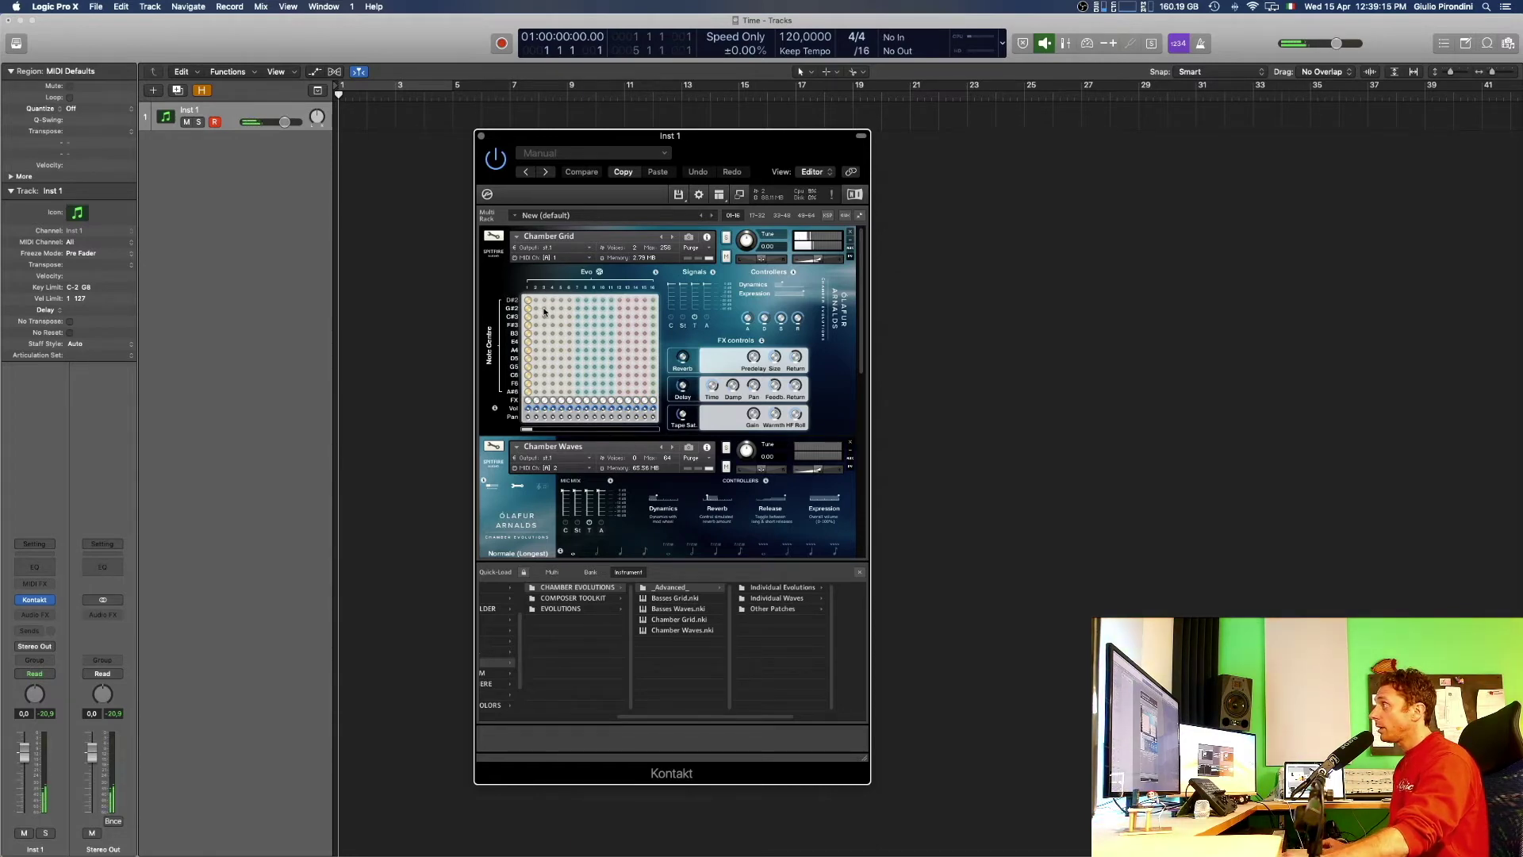
click(544, 309)
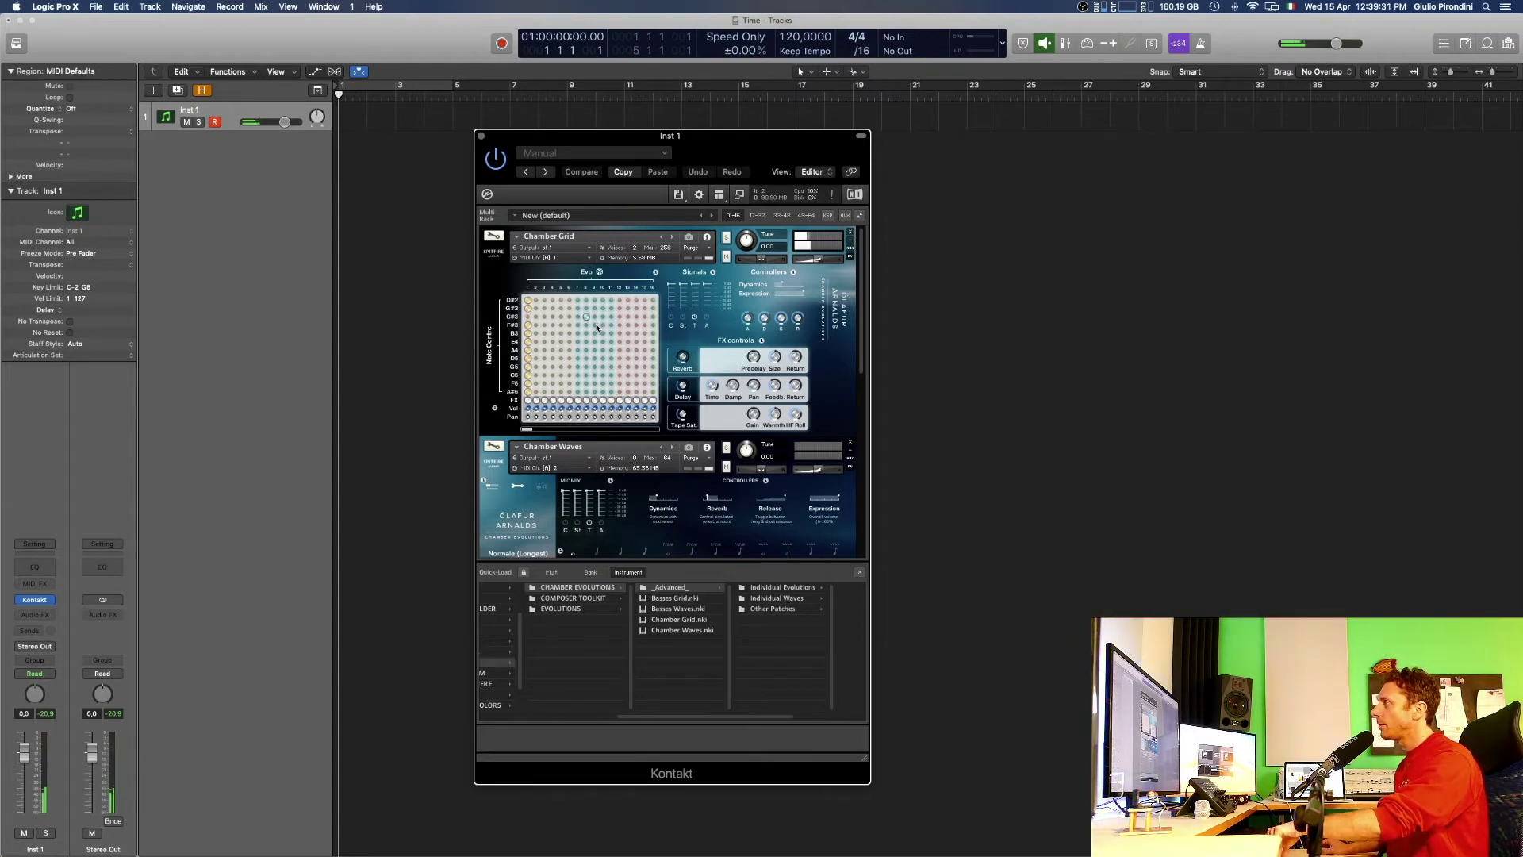
Fill the Chamber Grid Evo grid using a 'Randomise with…' option from the dice menu.
click(600, 272)
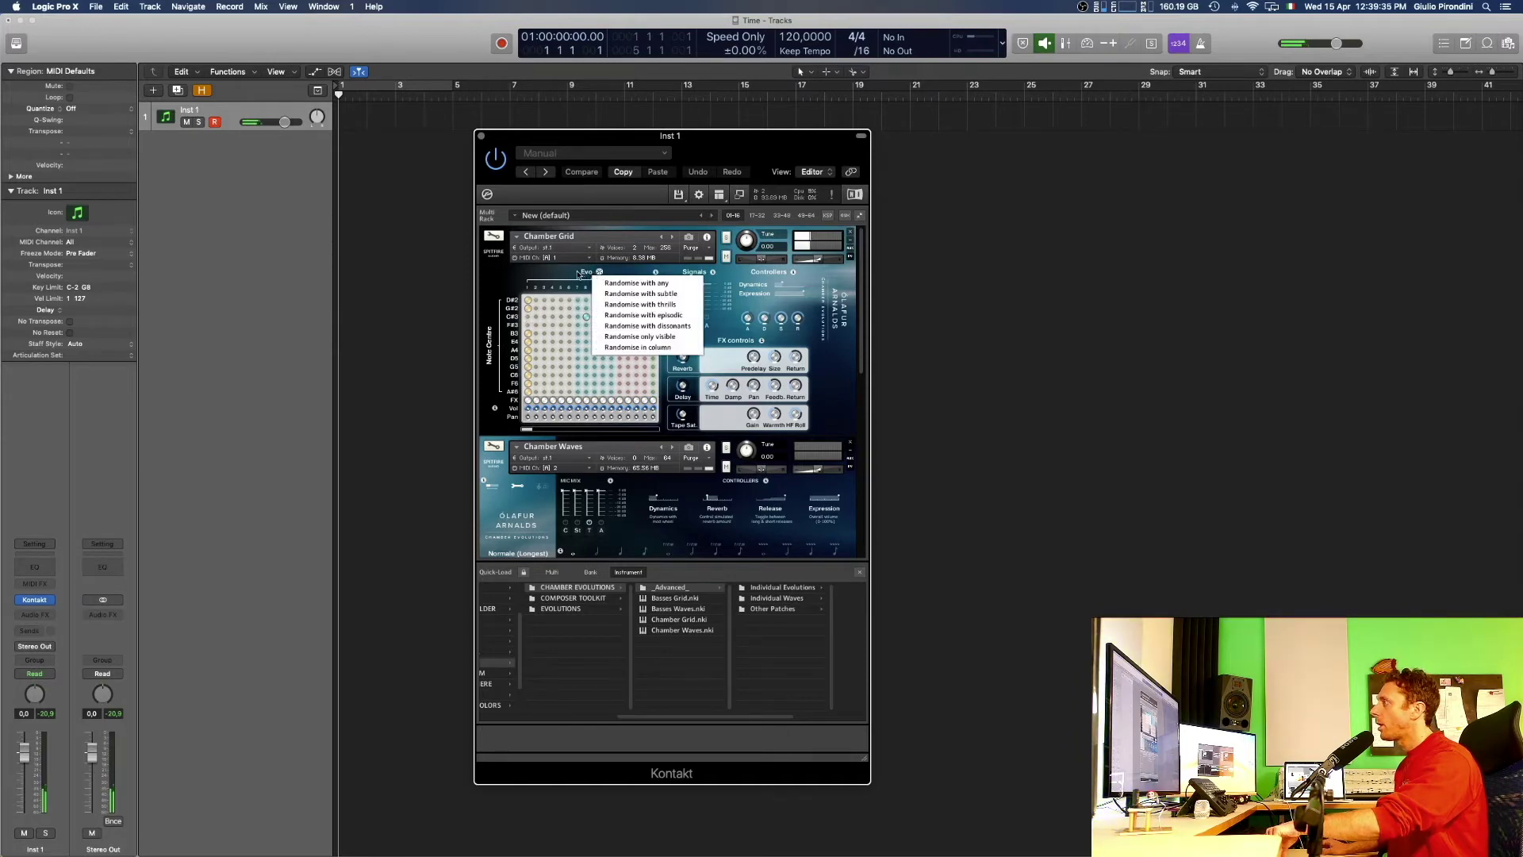
click(572, 339)
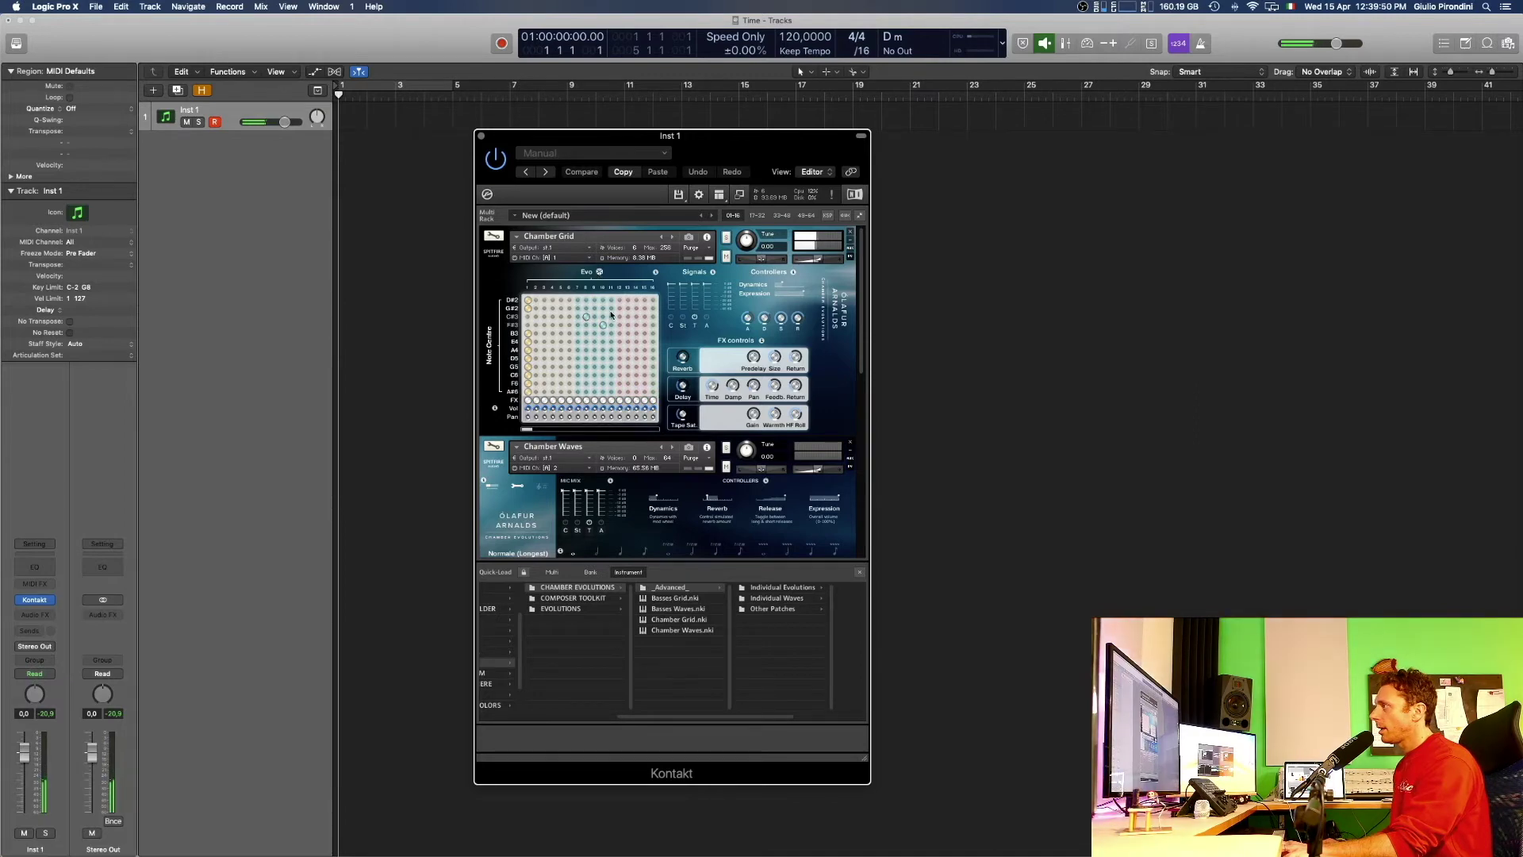
click(600, 273)
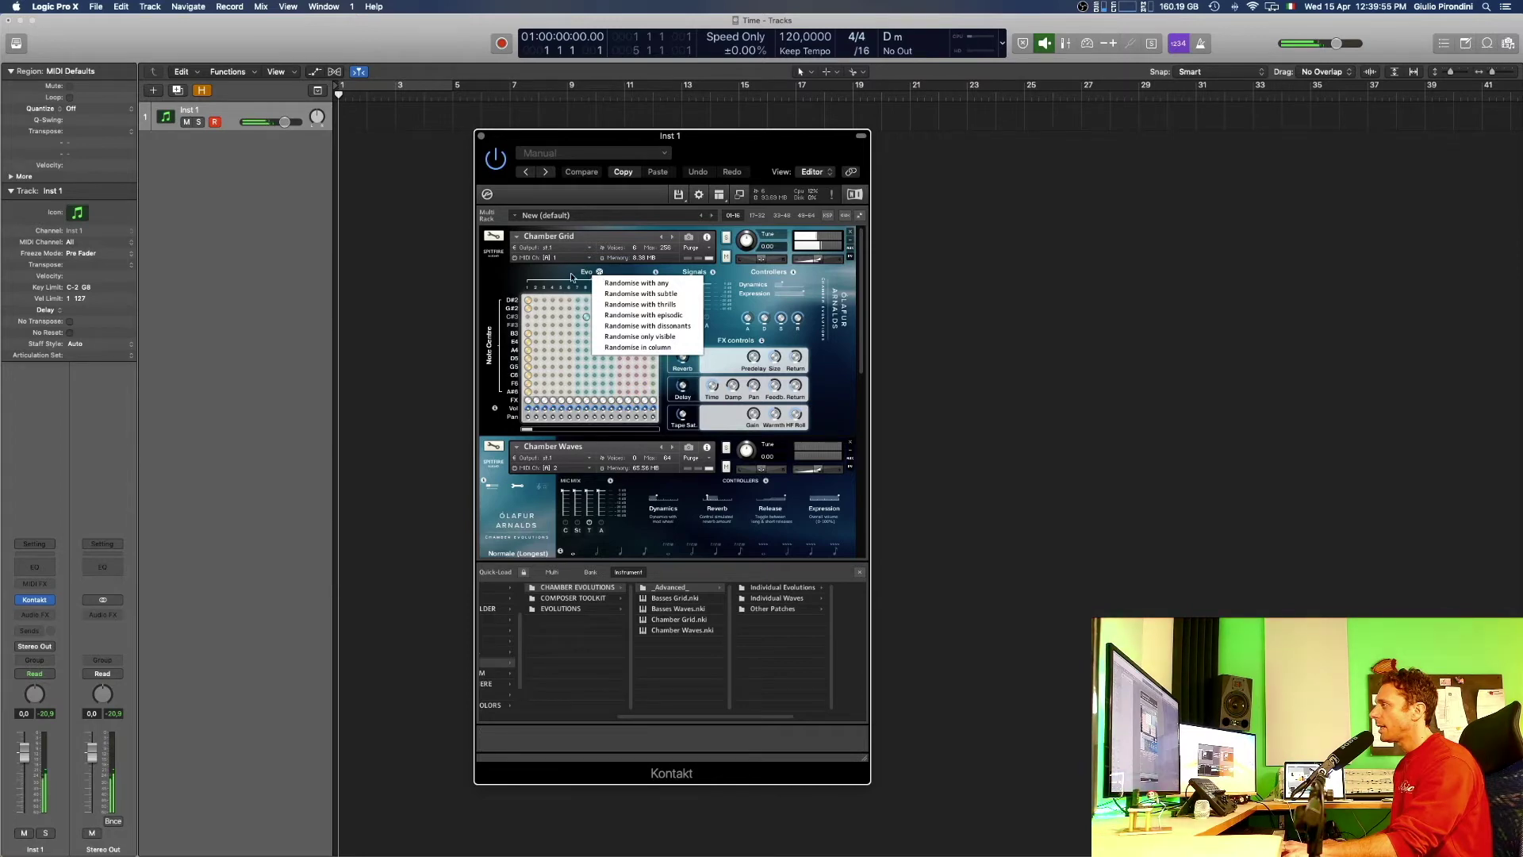
click(609, 355)
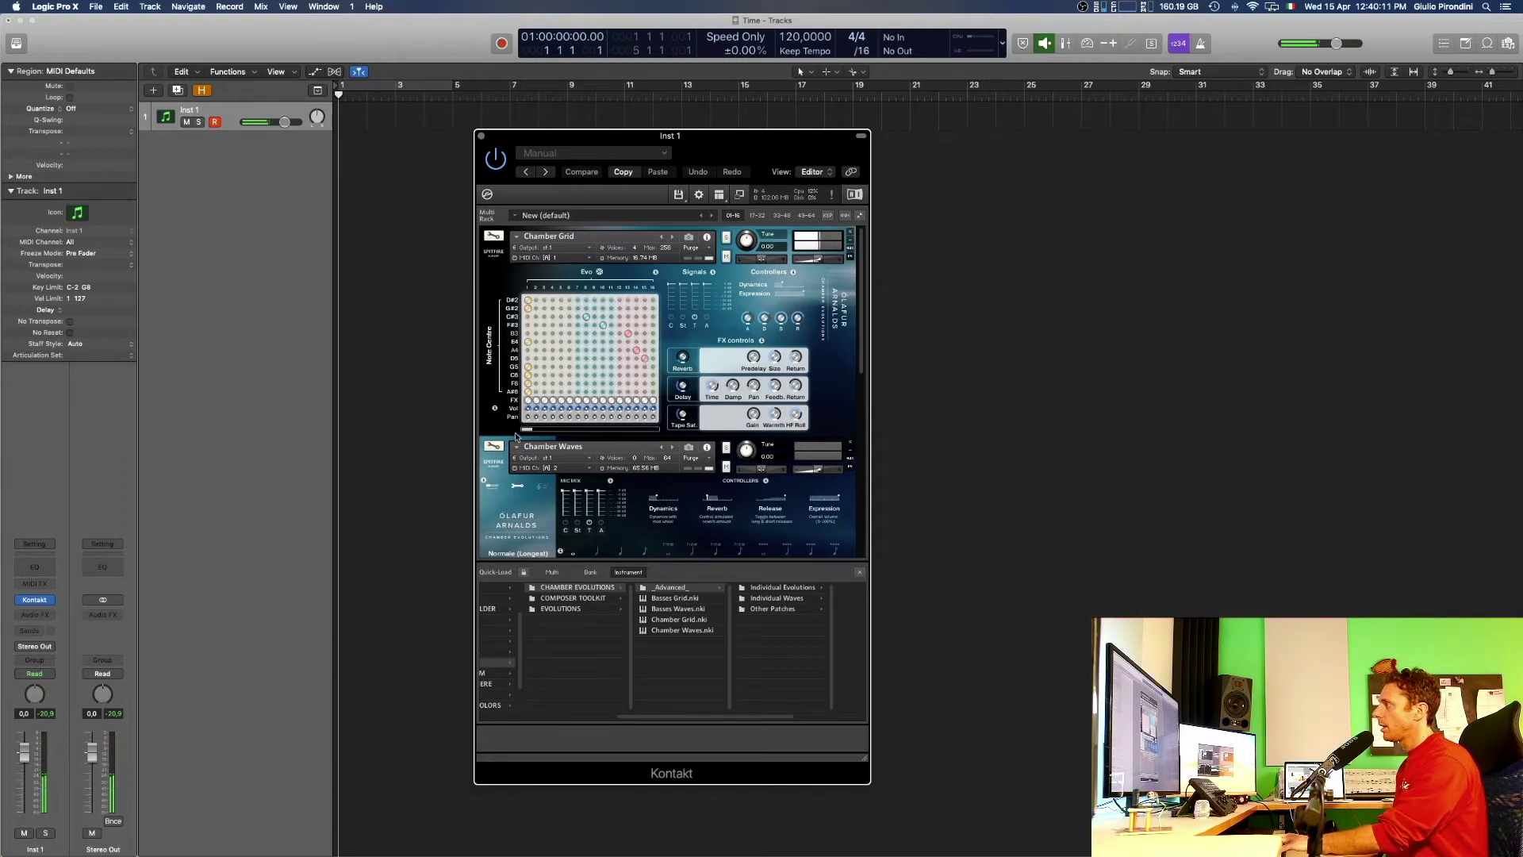
Place a peg on the Chamber Grid Evo grid, shift it left, and add two diagonal pegs below.
drag(540, 432, 653, 433)
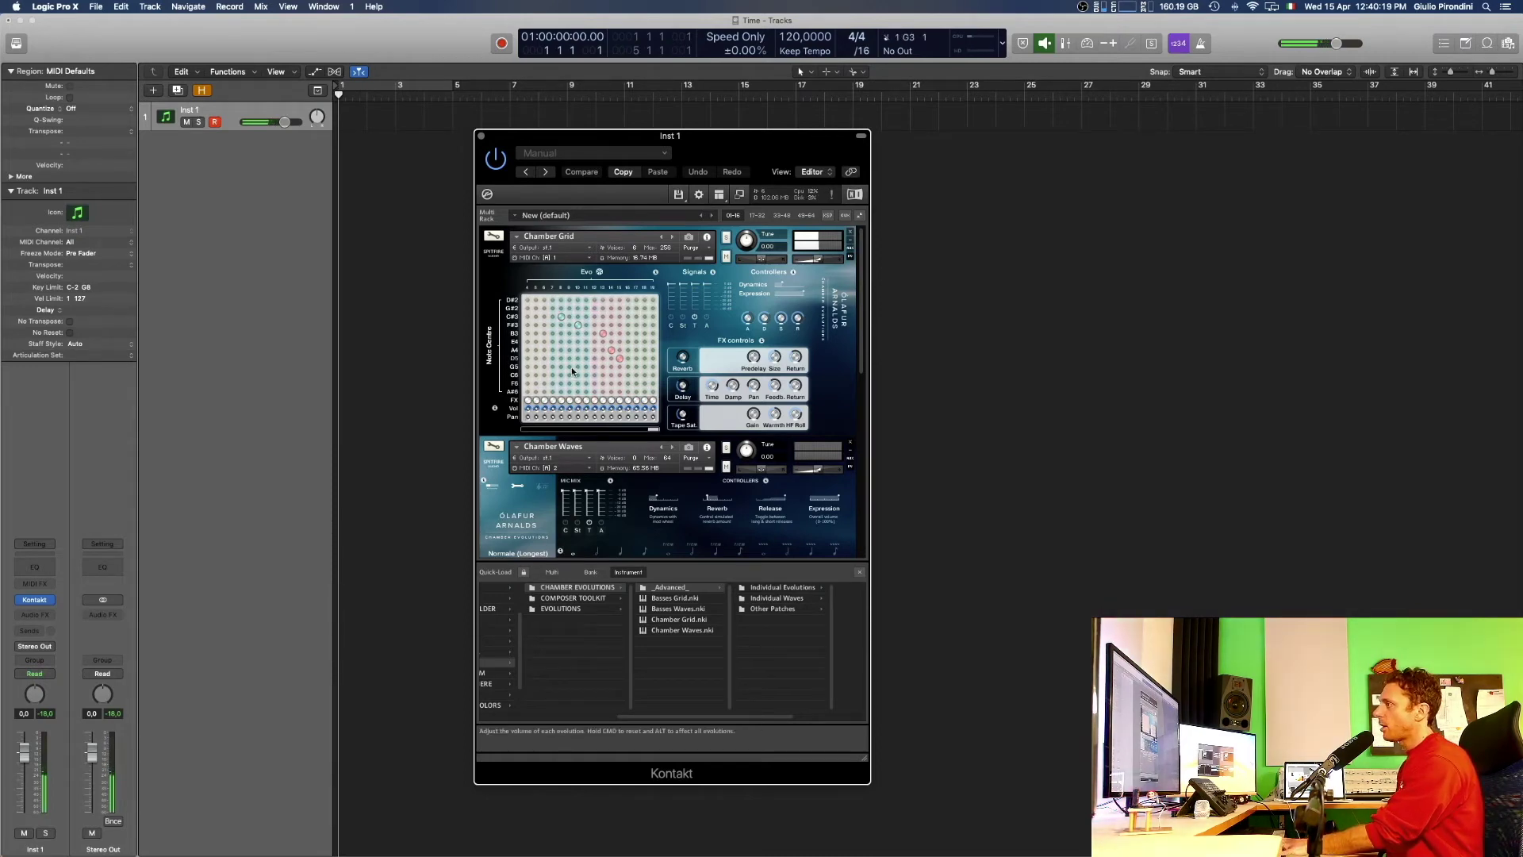
click(636, 367)
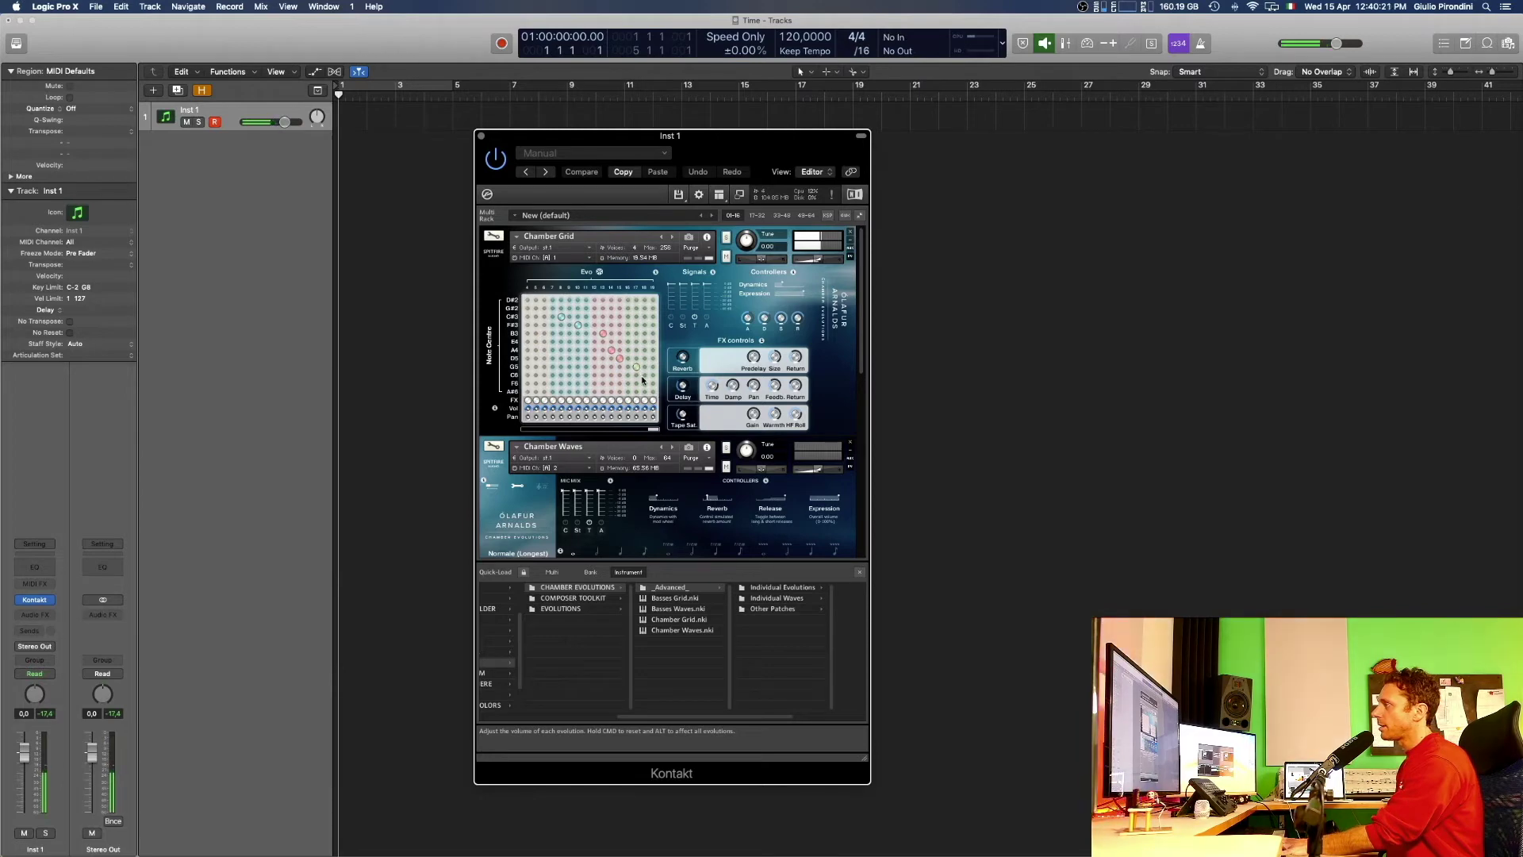
click(629, 368)
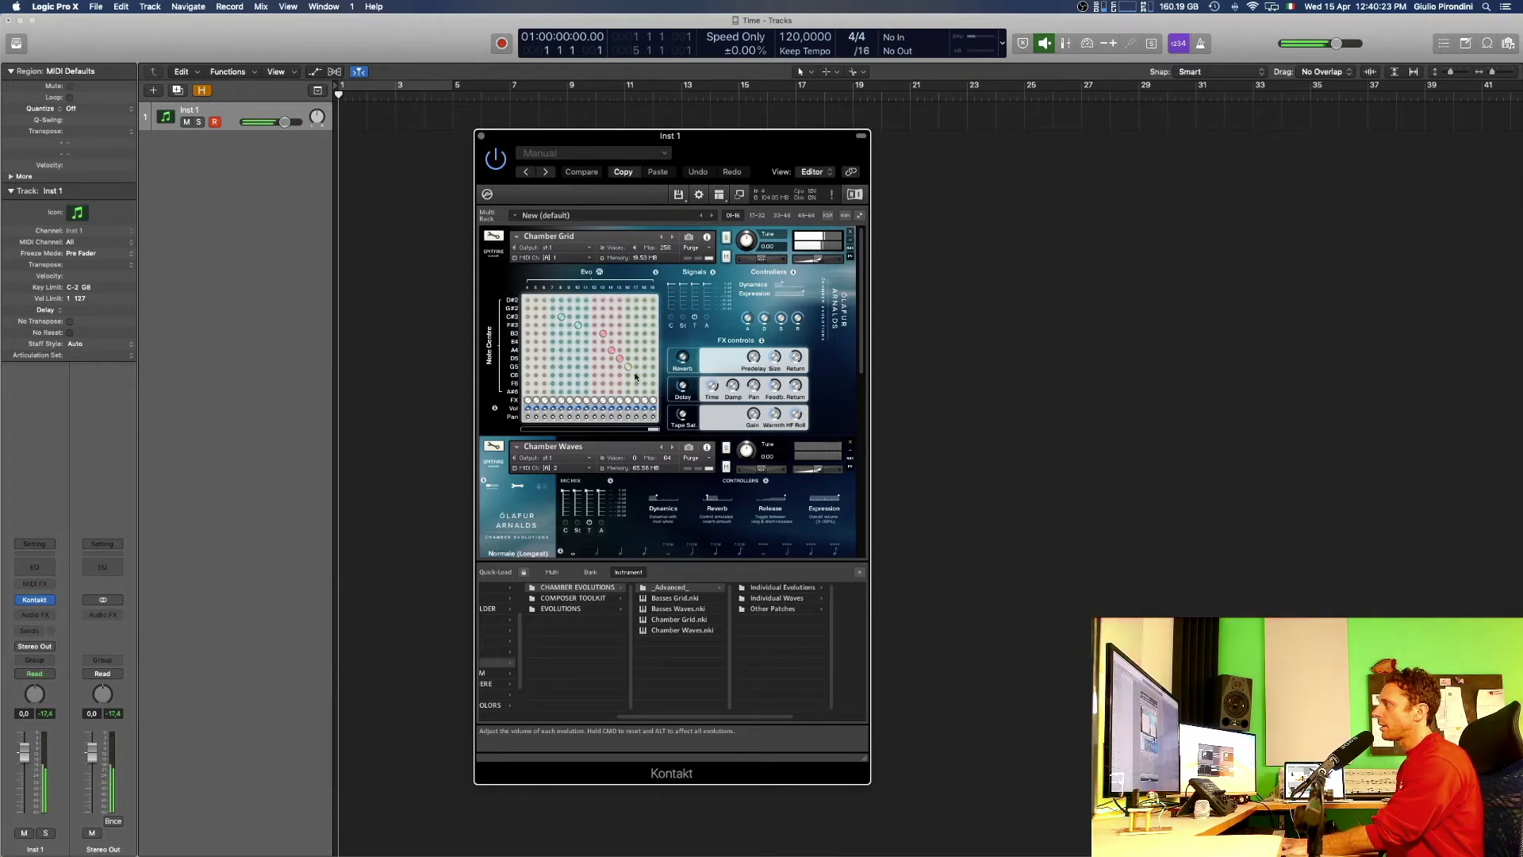
click(637, 377)
click(644, 385)
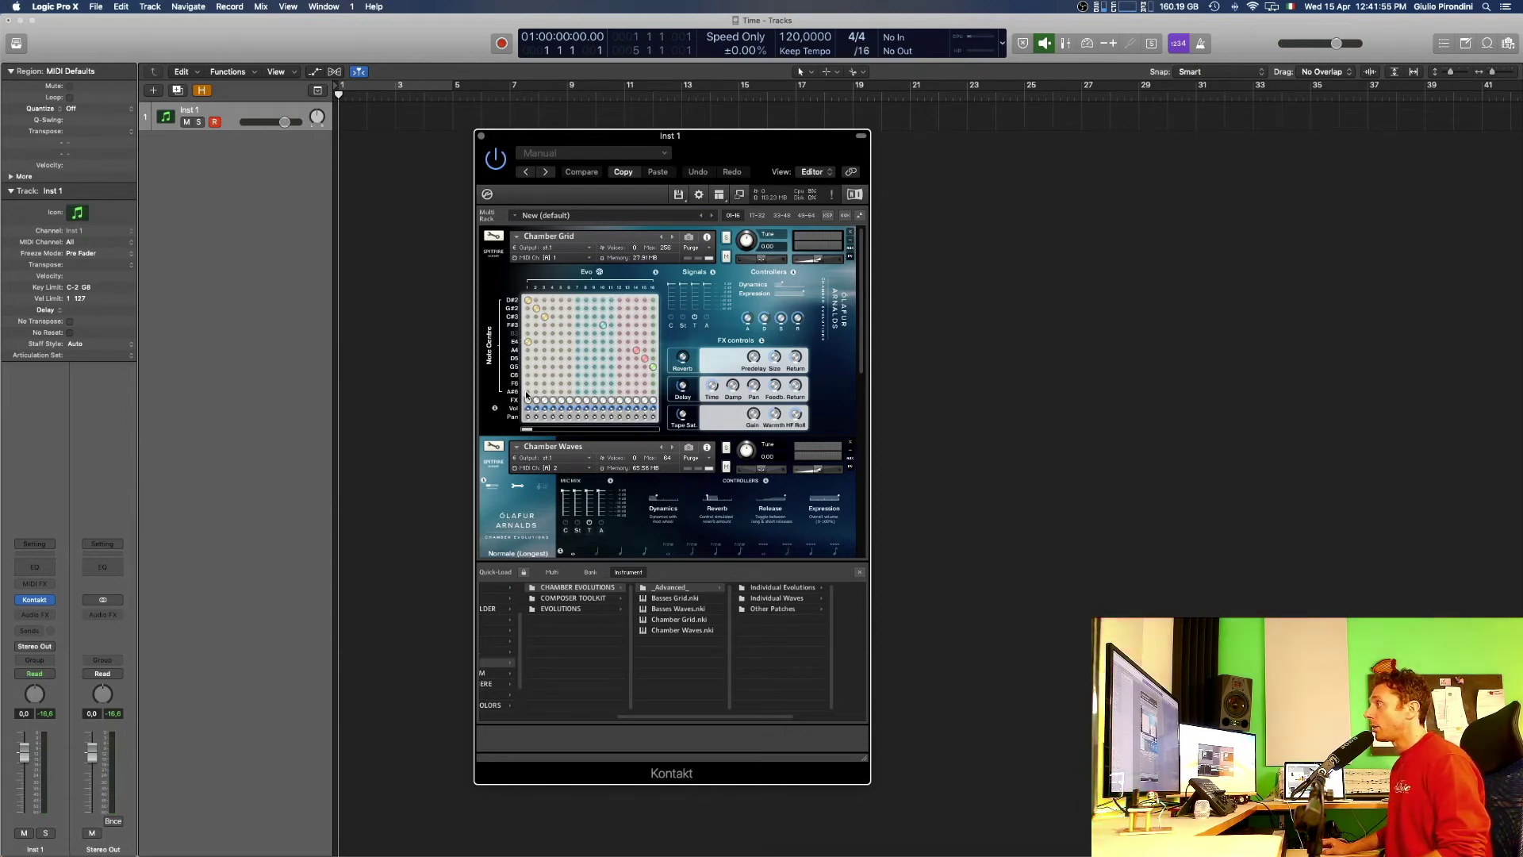
Light the first Evo grid column and step it right to column 9.
click(527, 395)
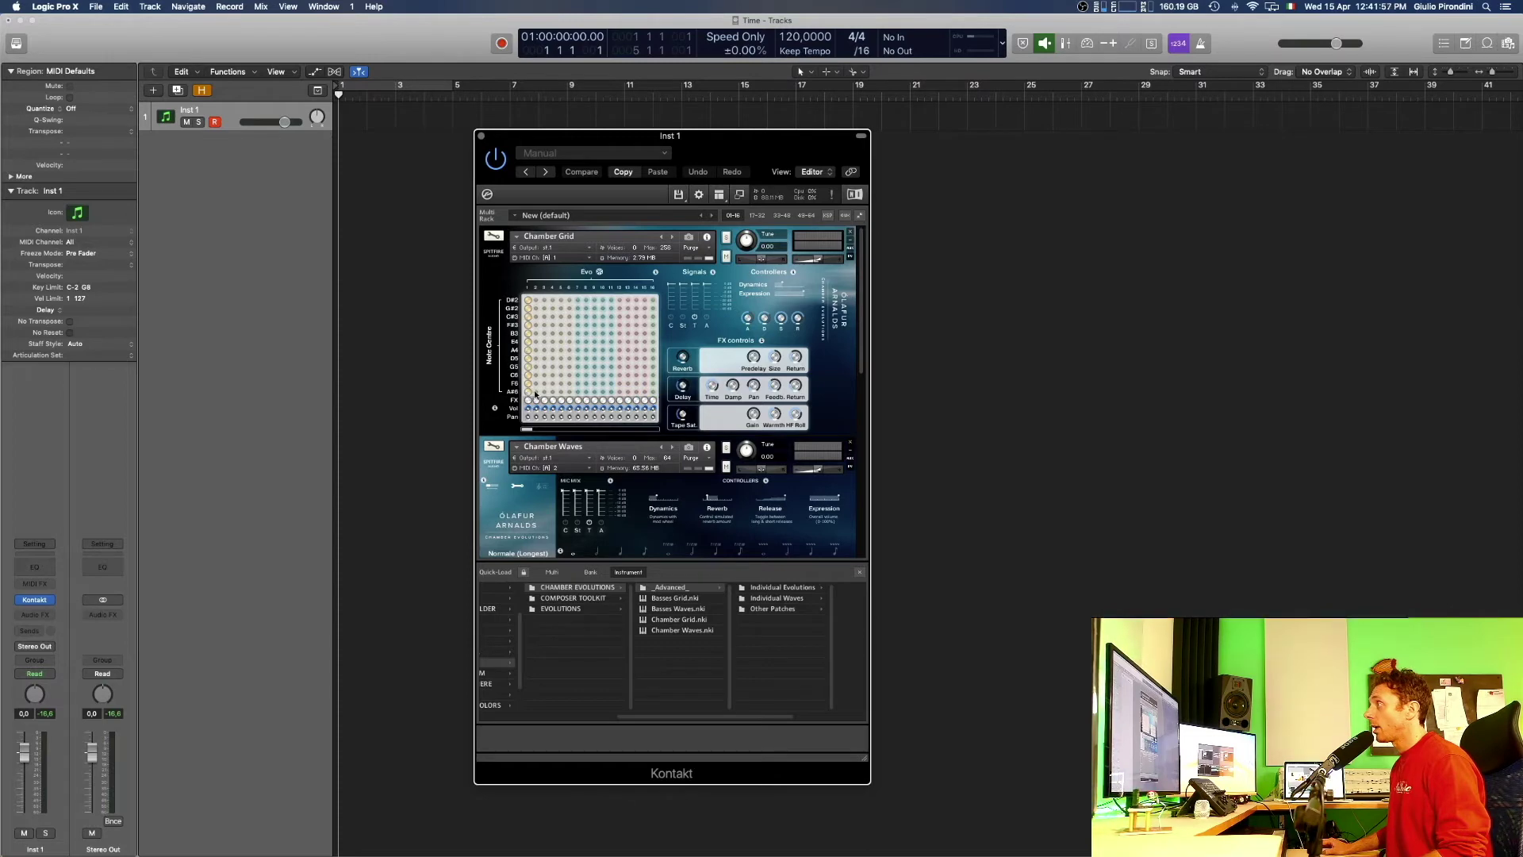
click(536, 393)
click(545, 394)
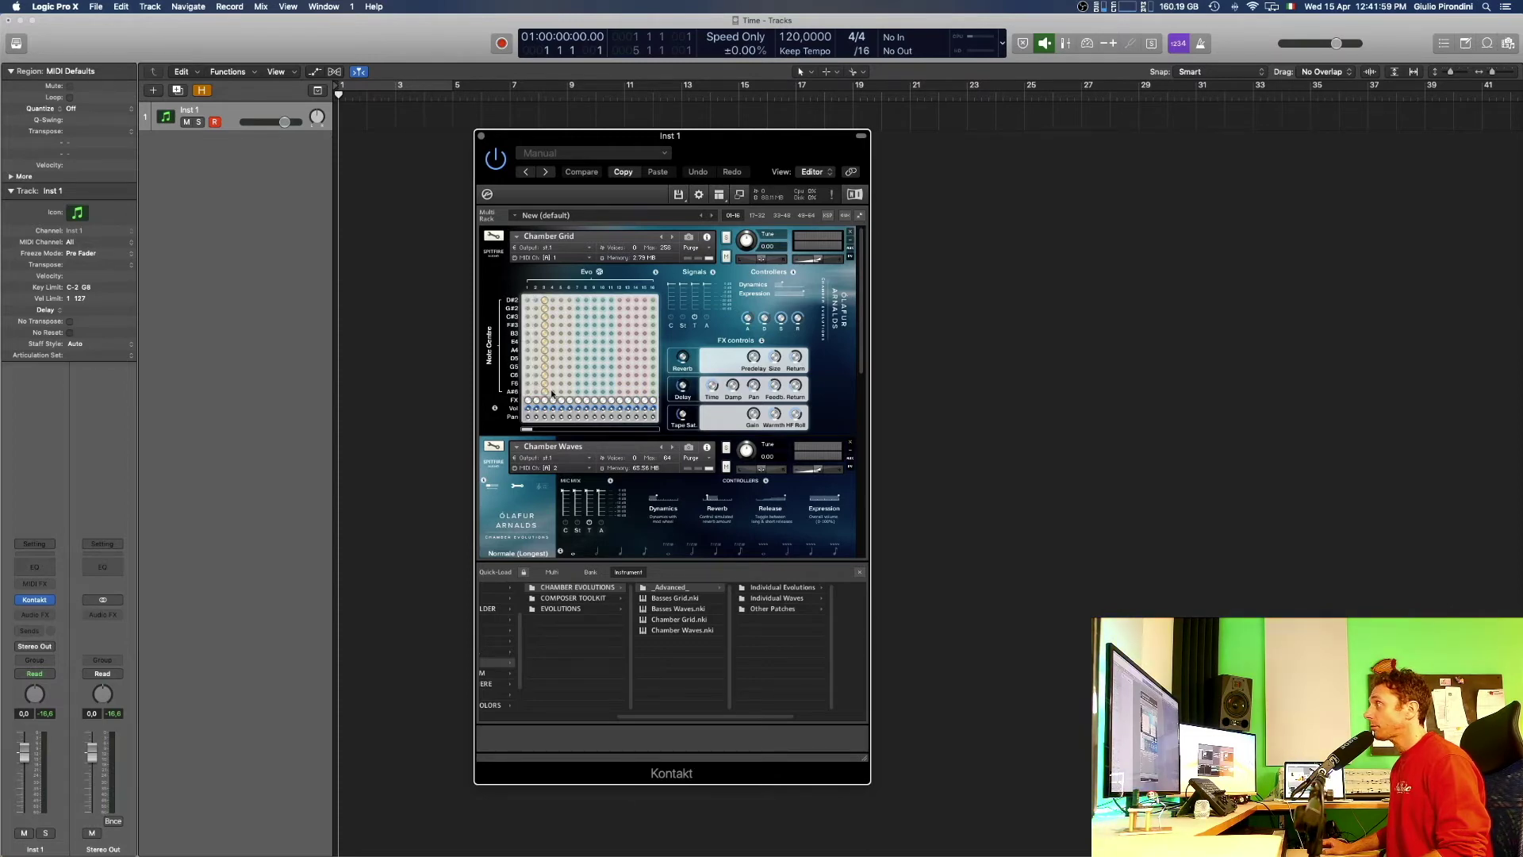
click(553, 394)
click(562, 394)
click(569, 394)
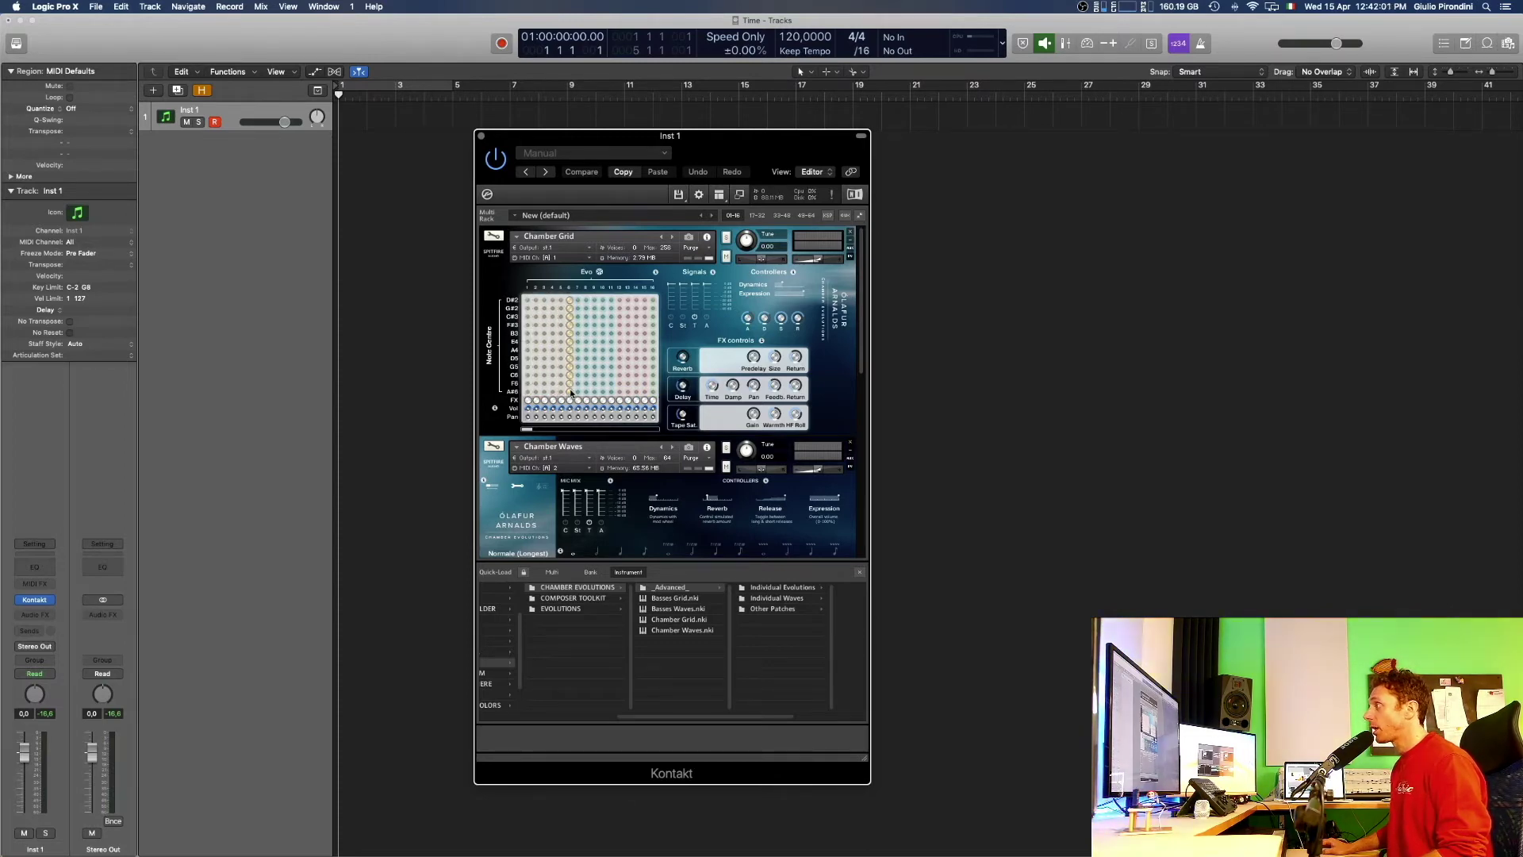
click(578, 394)
click(586, 394)
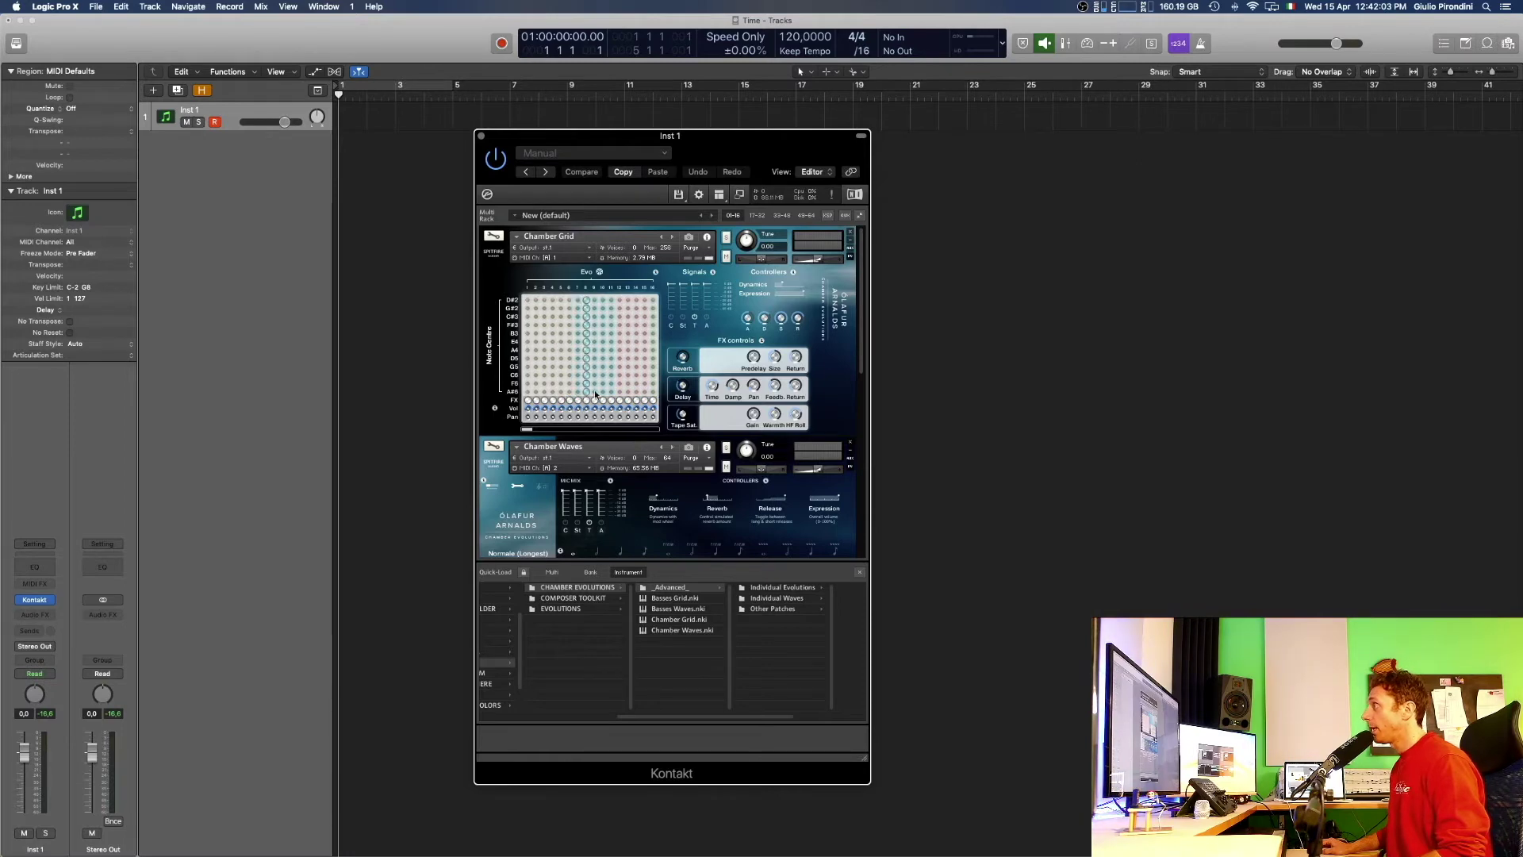
click(591, 394)
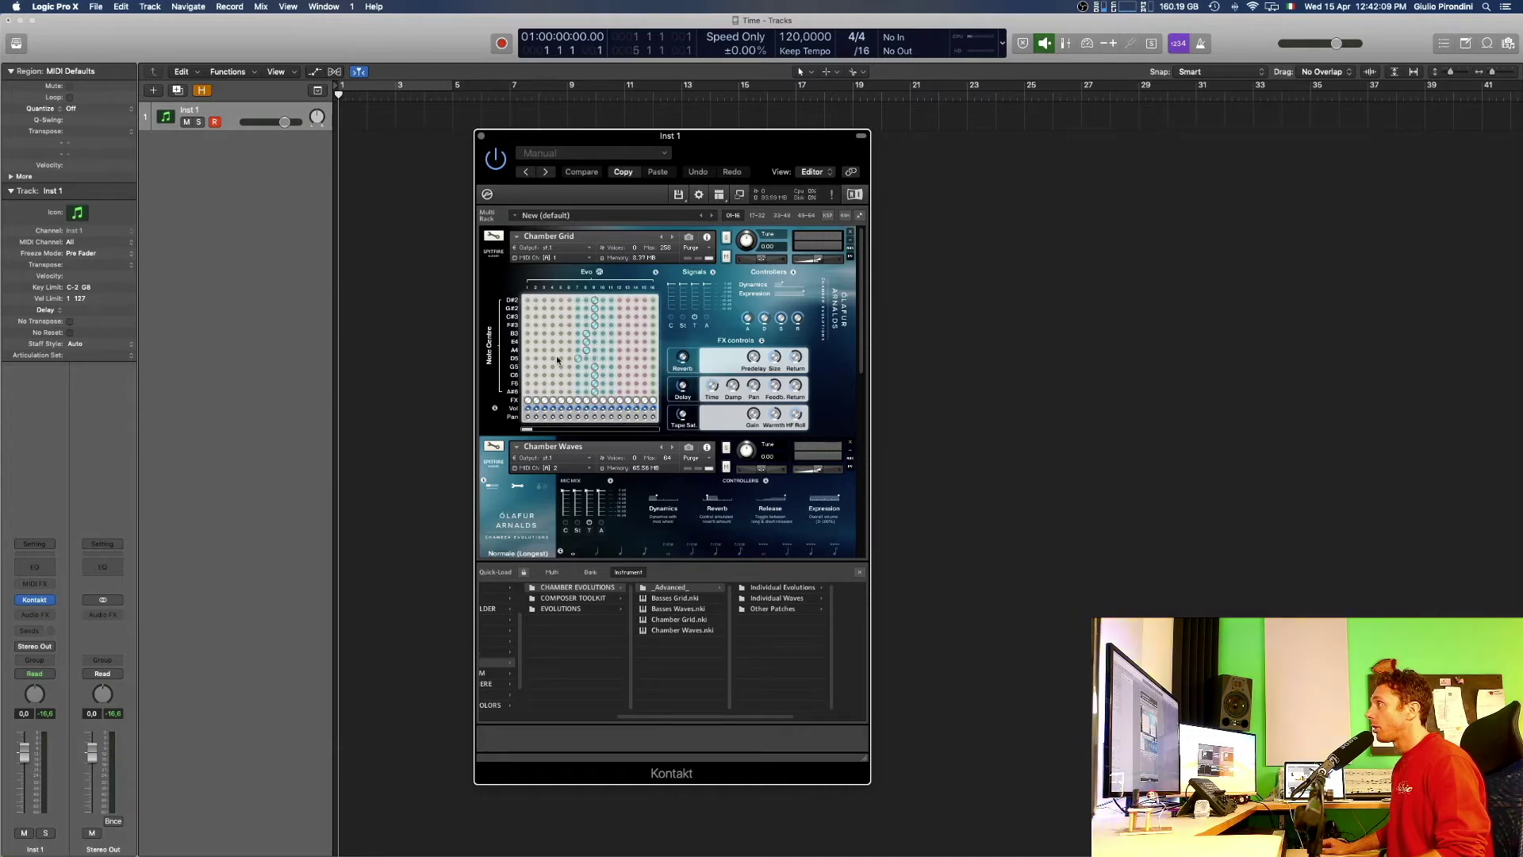
Draw a diagonal Evo path up to column 9, adjusting its start and end cells.
drag(528, 392, 545, 376)
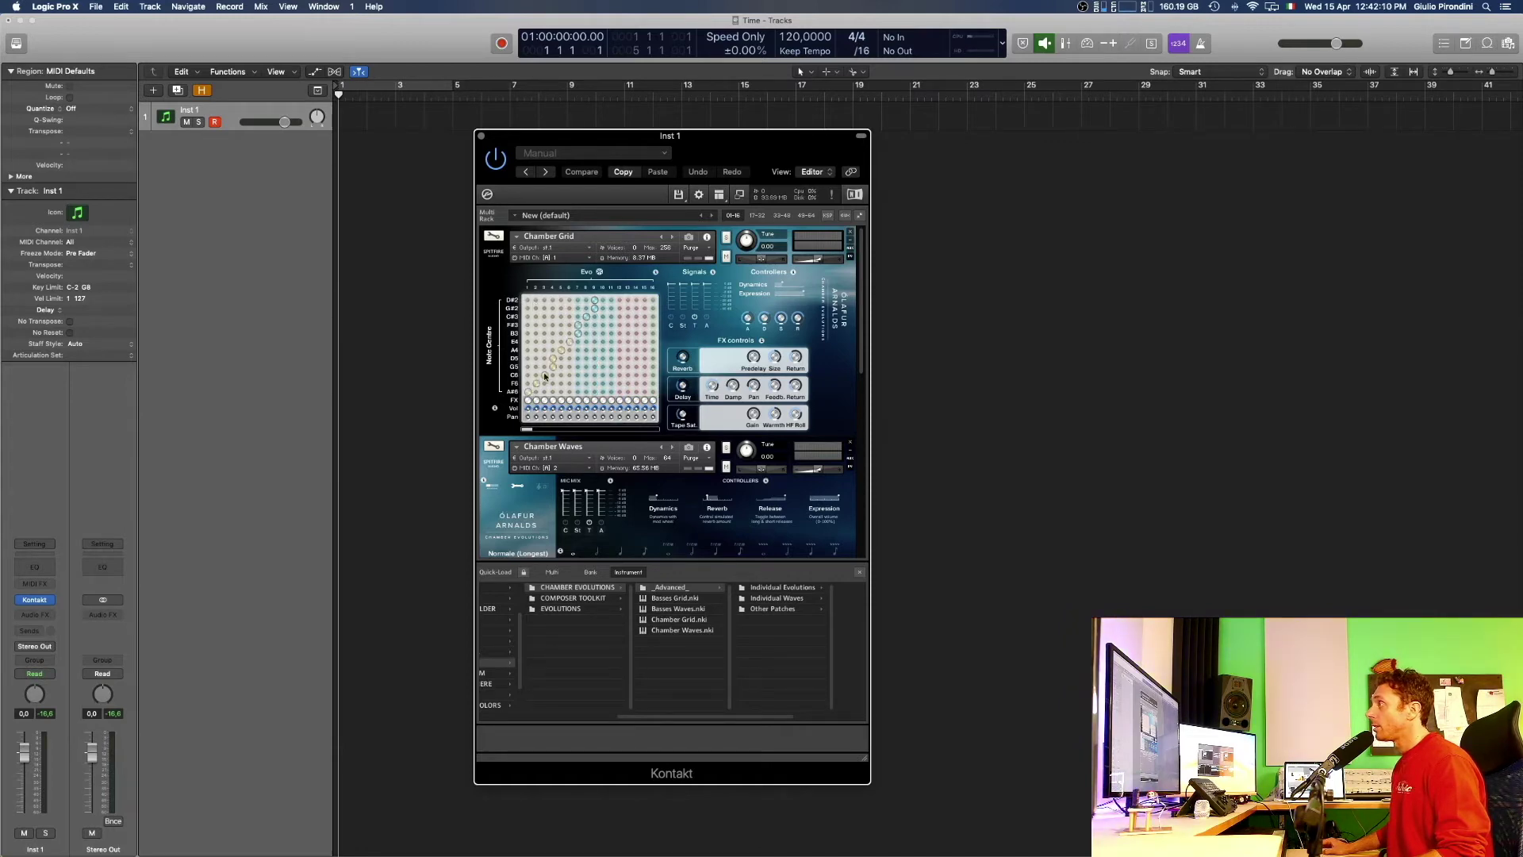
click(634, 335)
click(629, 378)
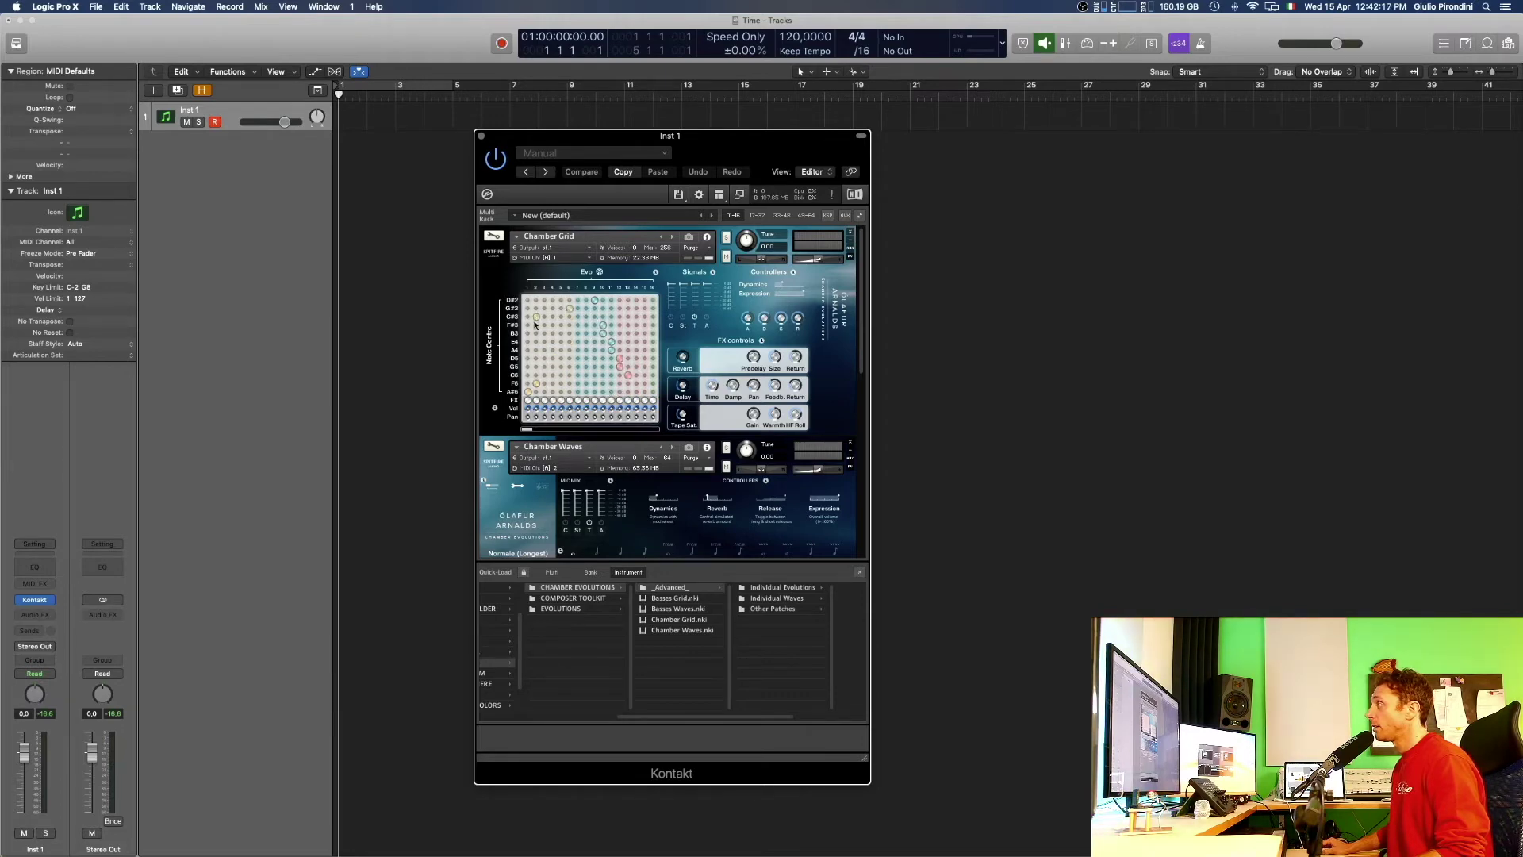
click(544, 326)
click(637, 392)
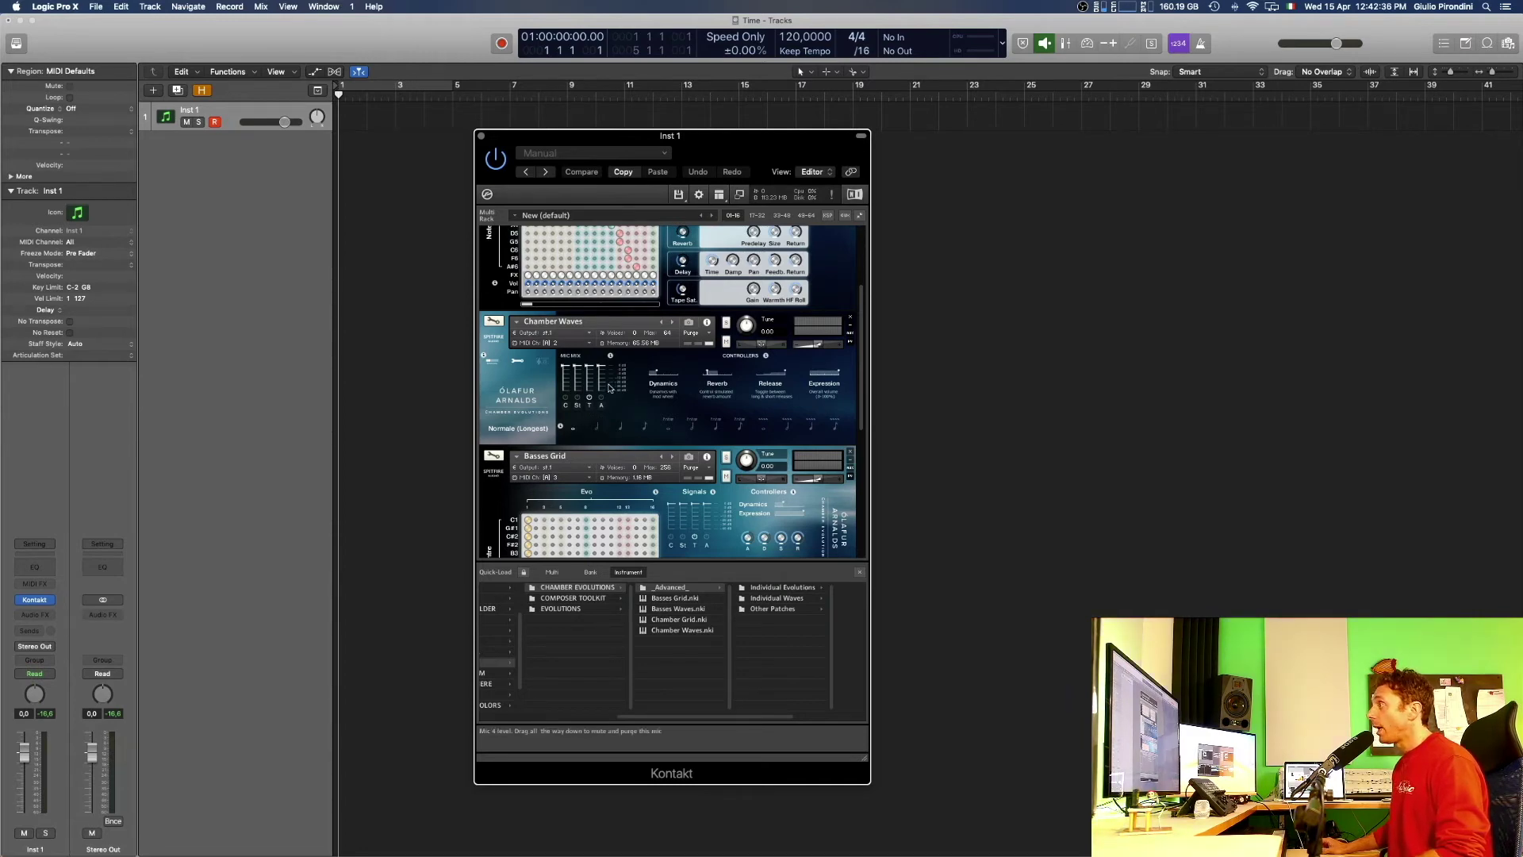
scroll(607, 388, up, 3)
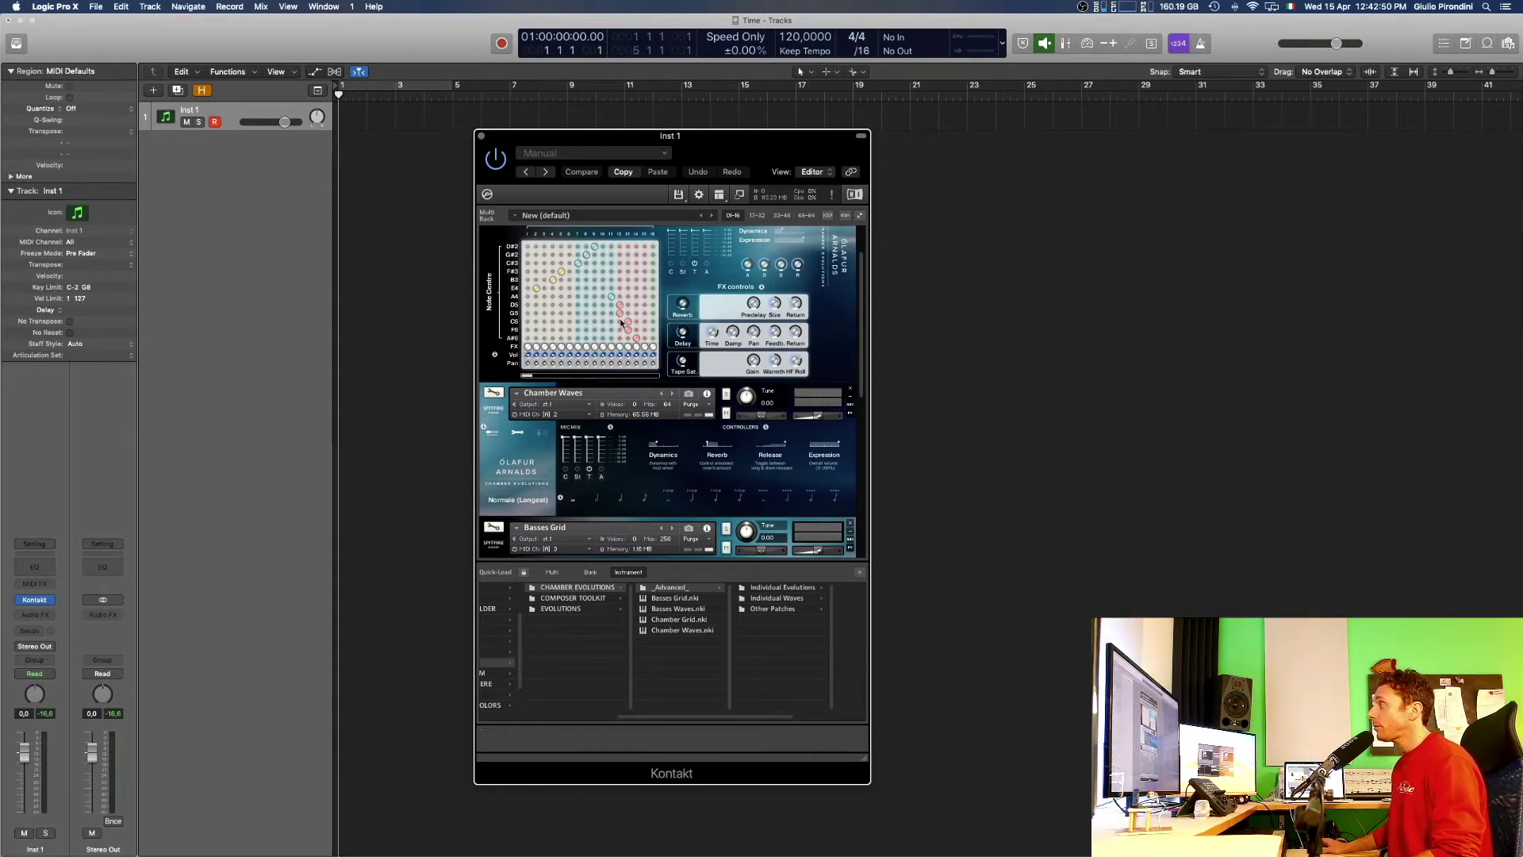
scroll(625, 309, up, 1)
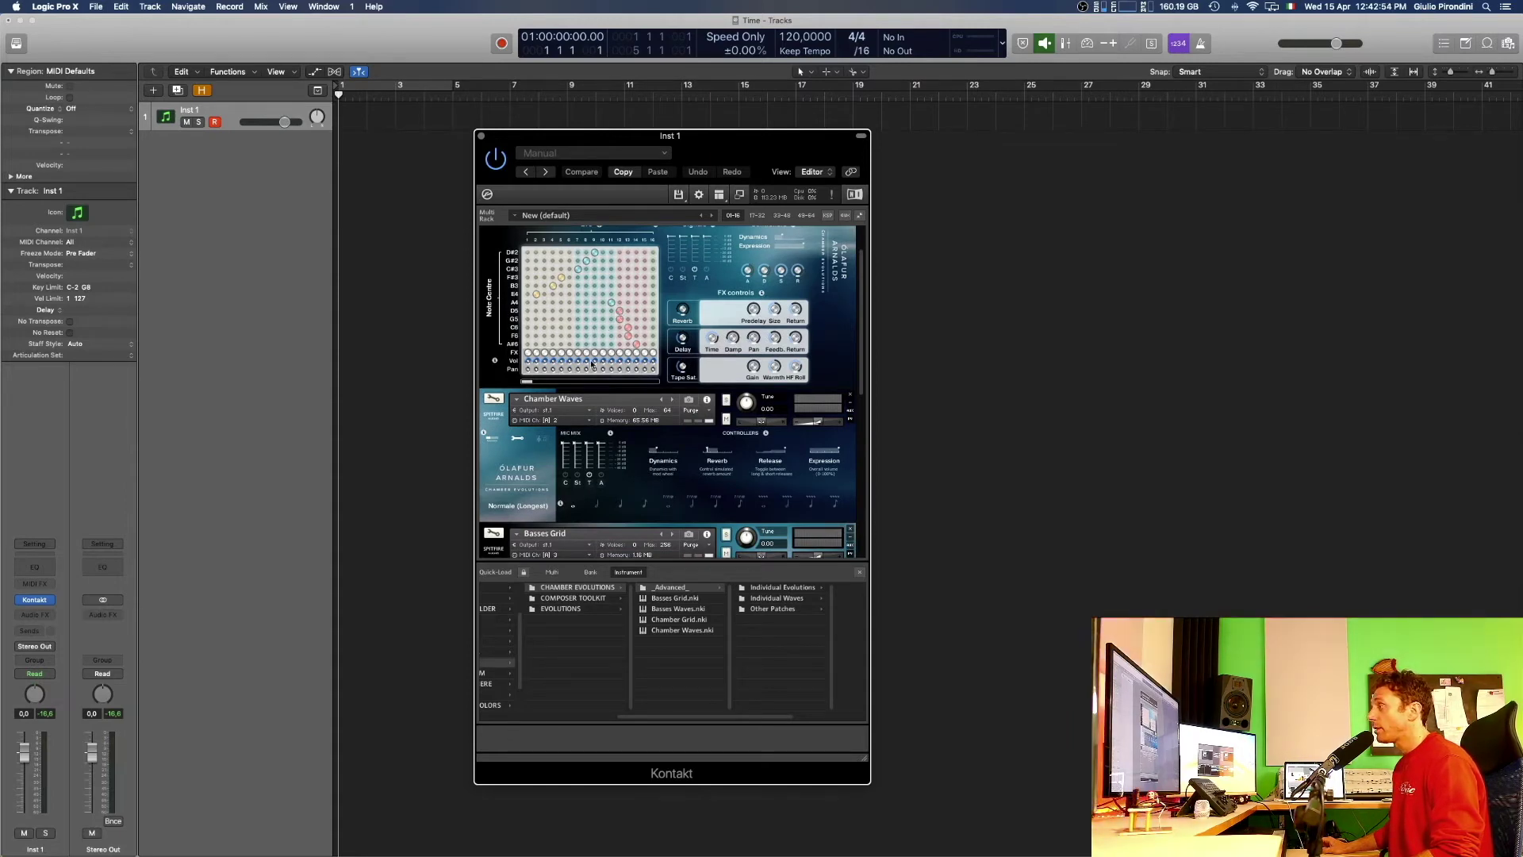
click(601, 506)
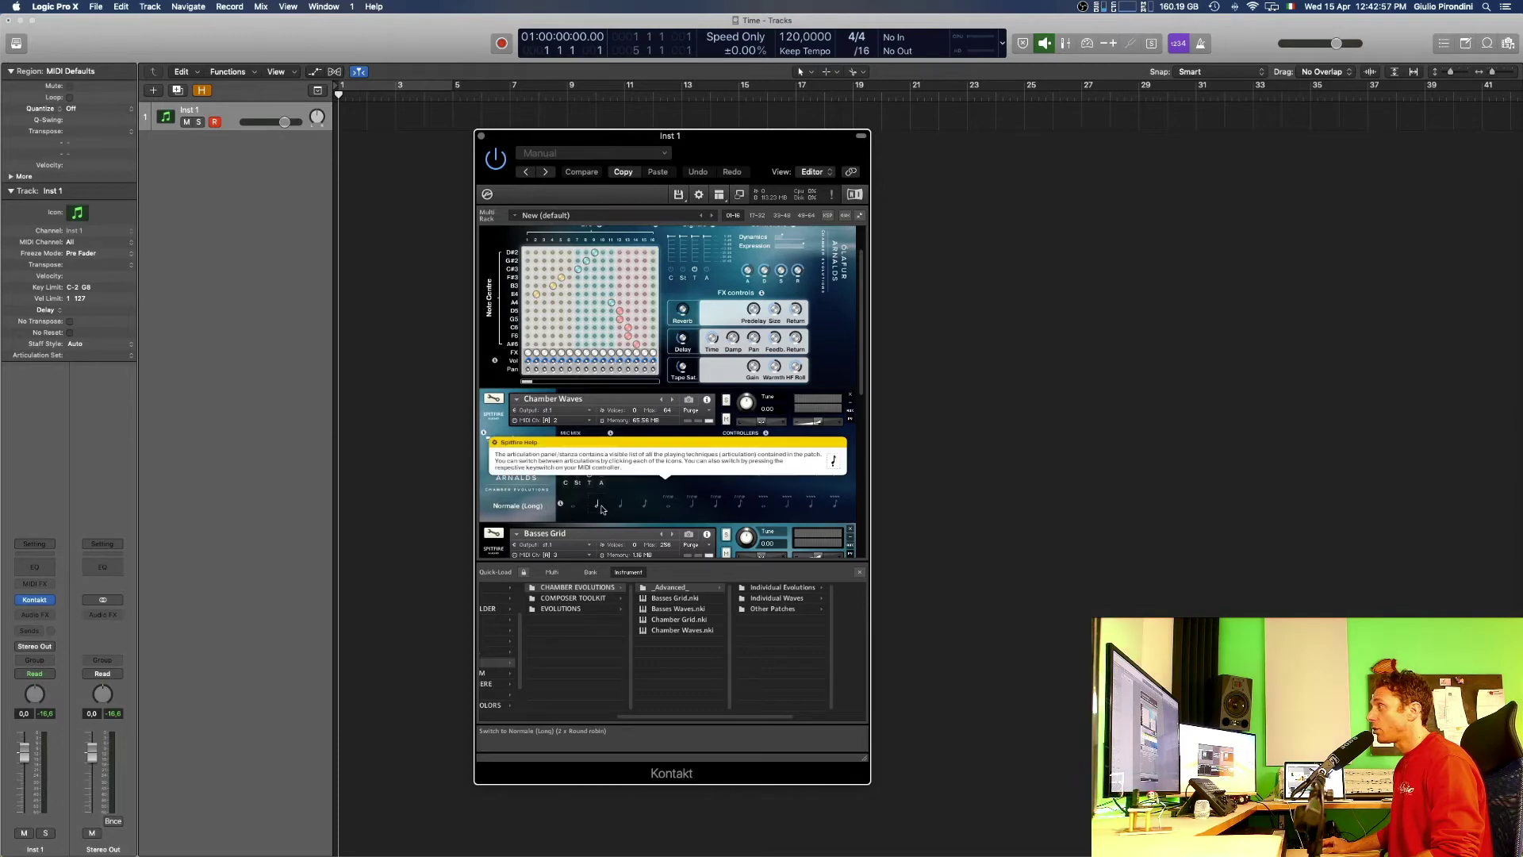
click(644, 506)
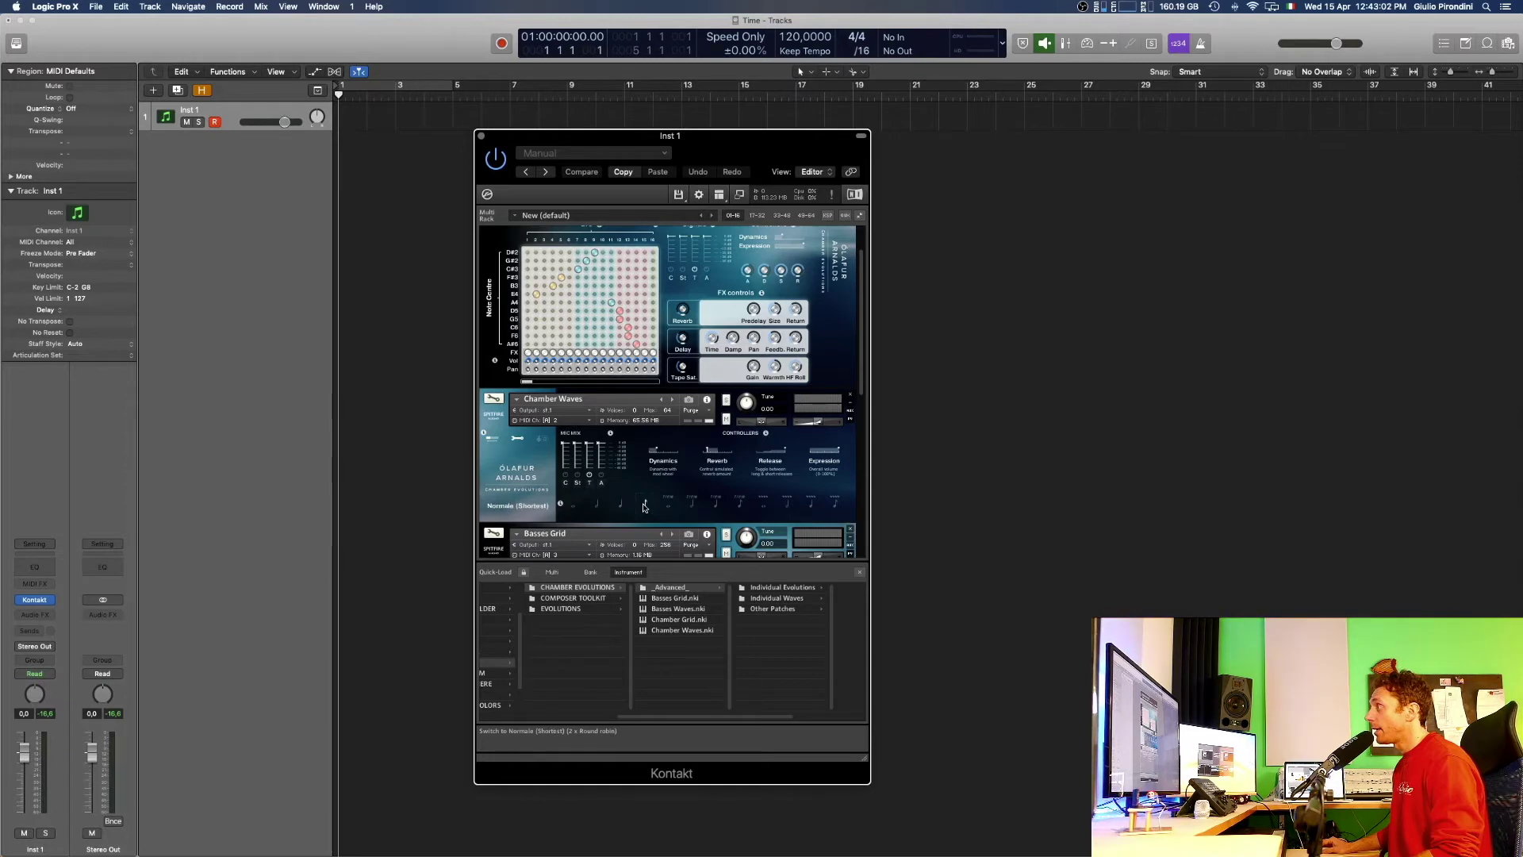
click(591, 506)
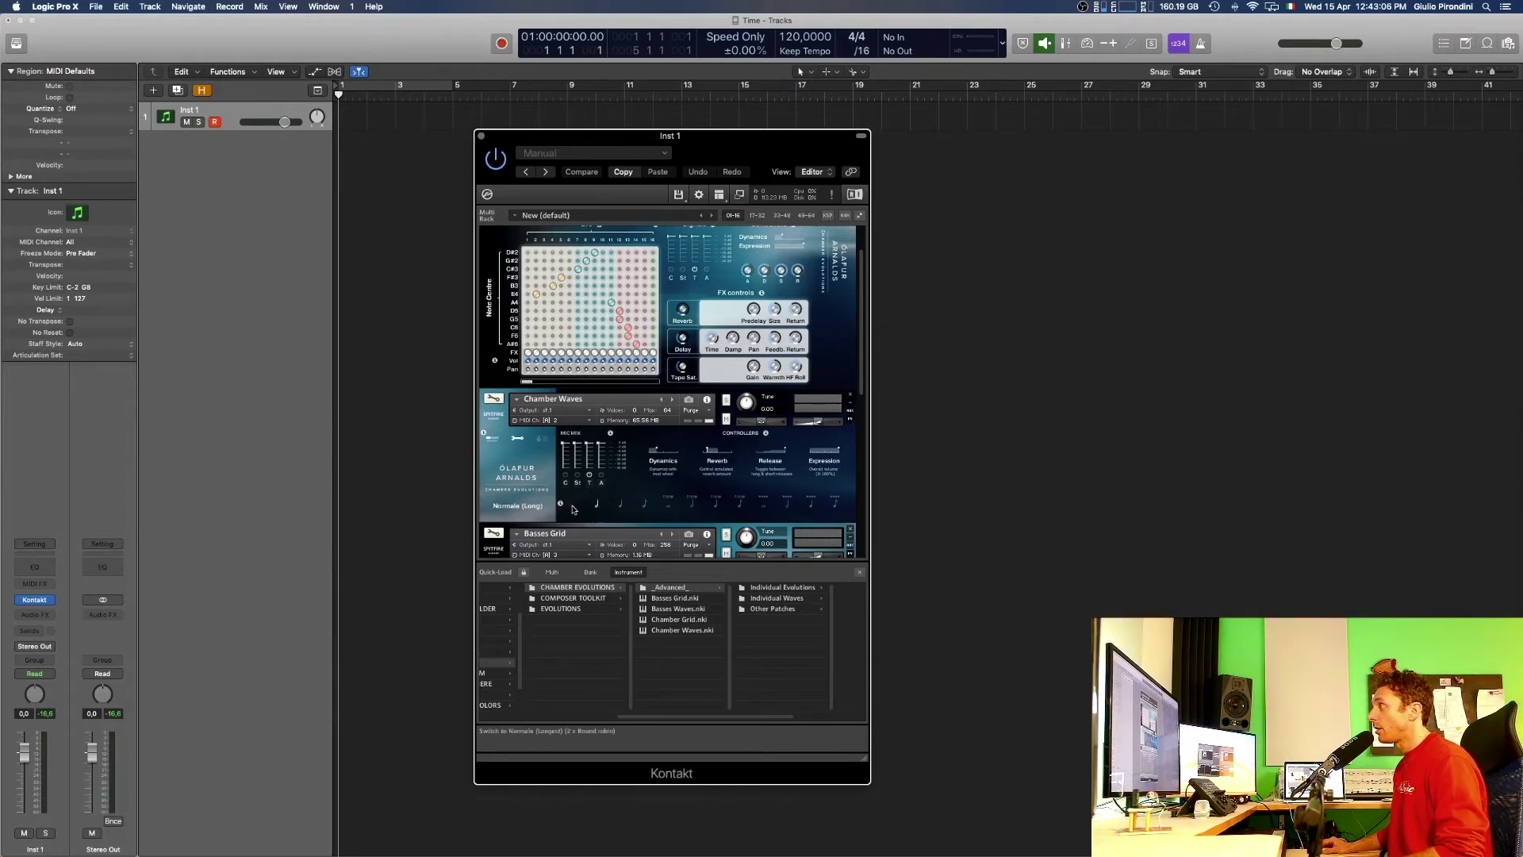
click(576, 507)
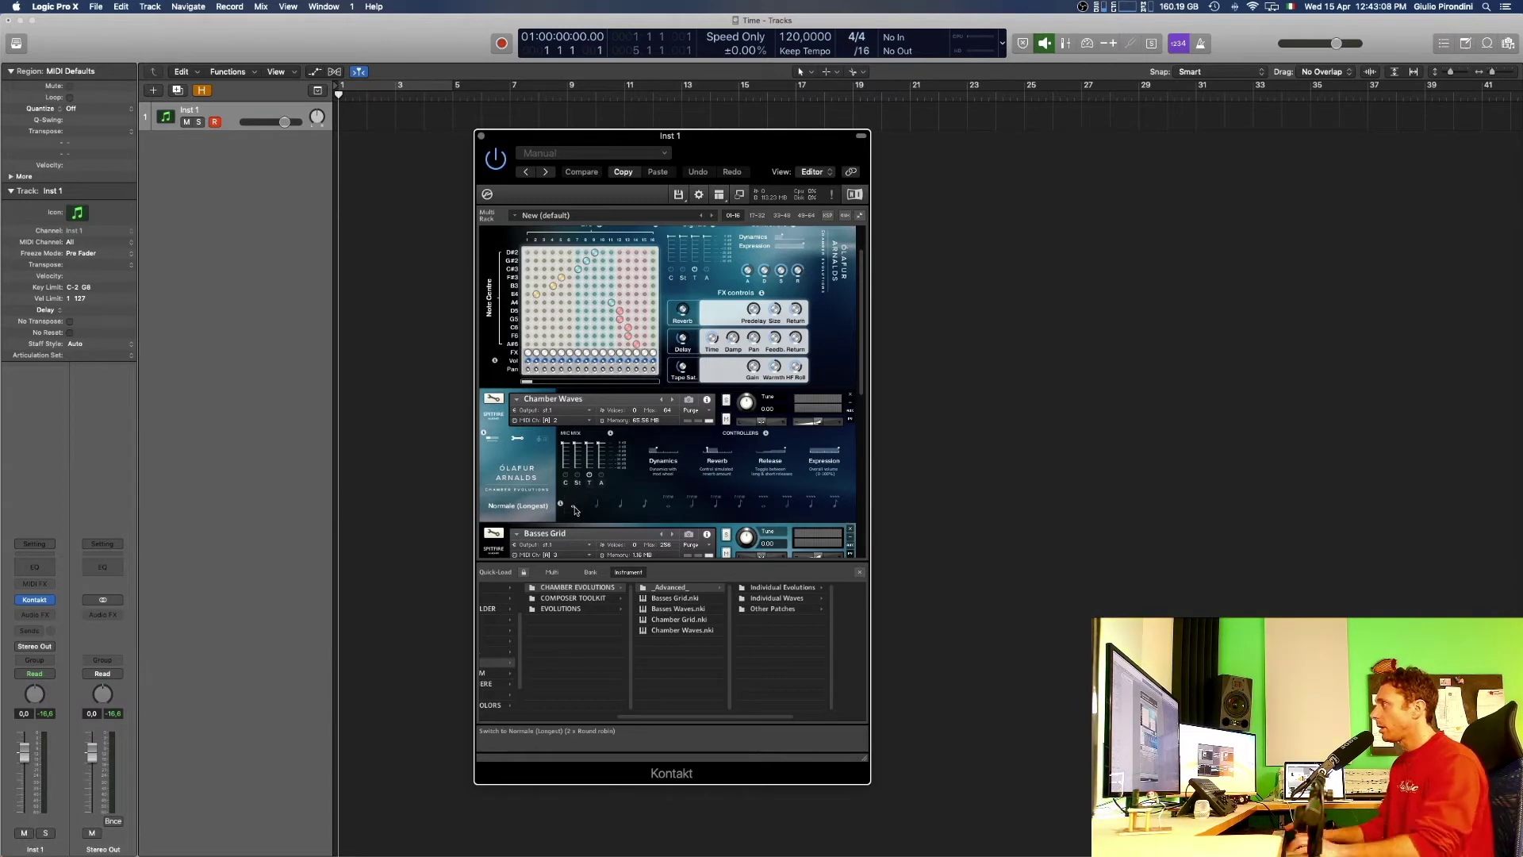
Set Chamber Waves' MIDI Ch to omni and turn on its solo button.
scroll(572, 500, up, 2)
click(568, 468)
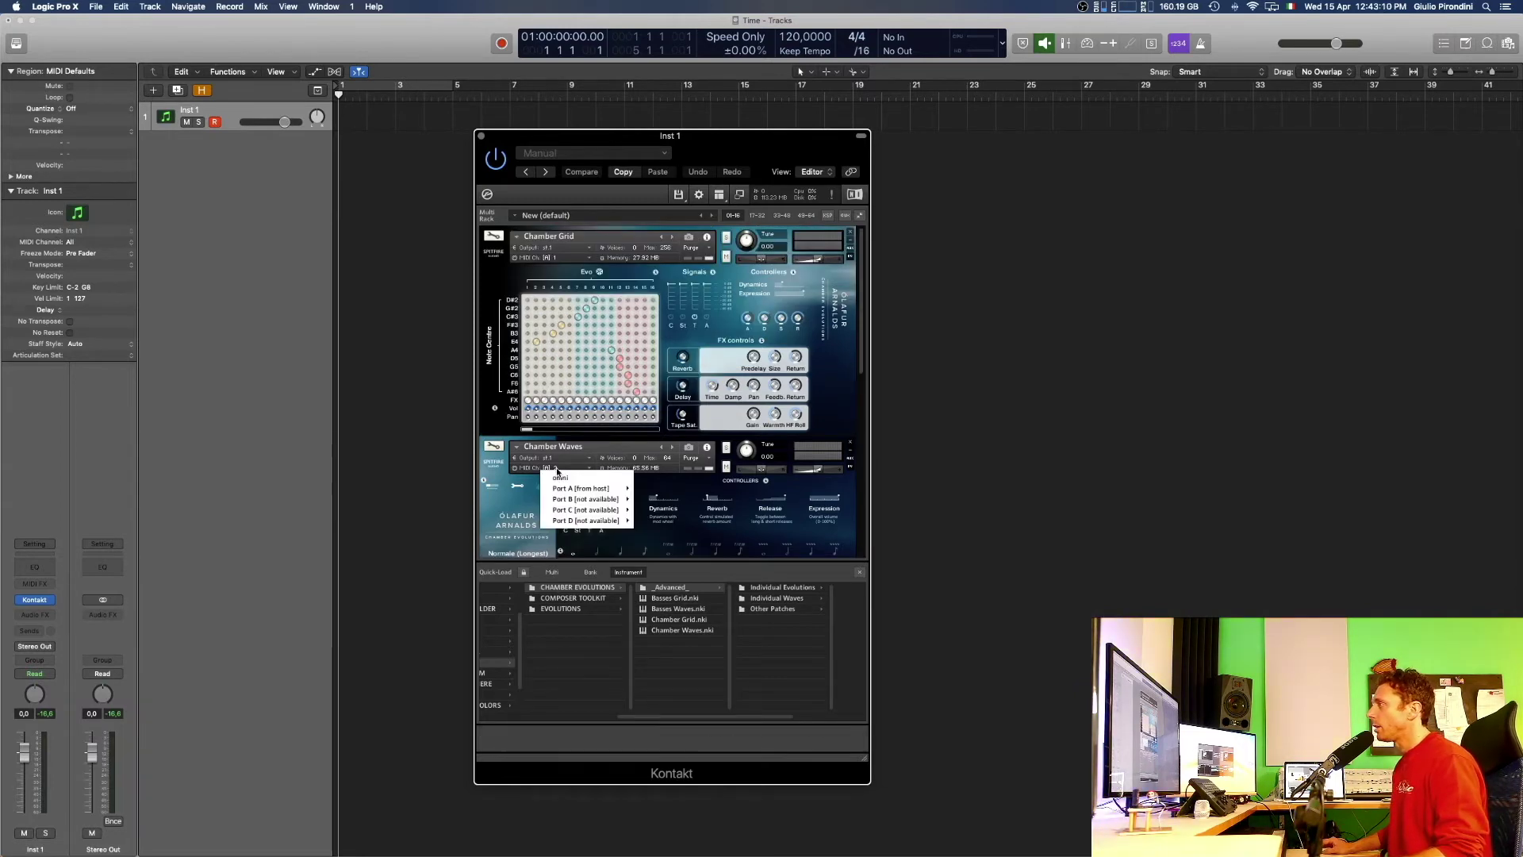
click(559, 478)
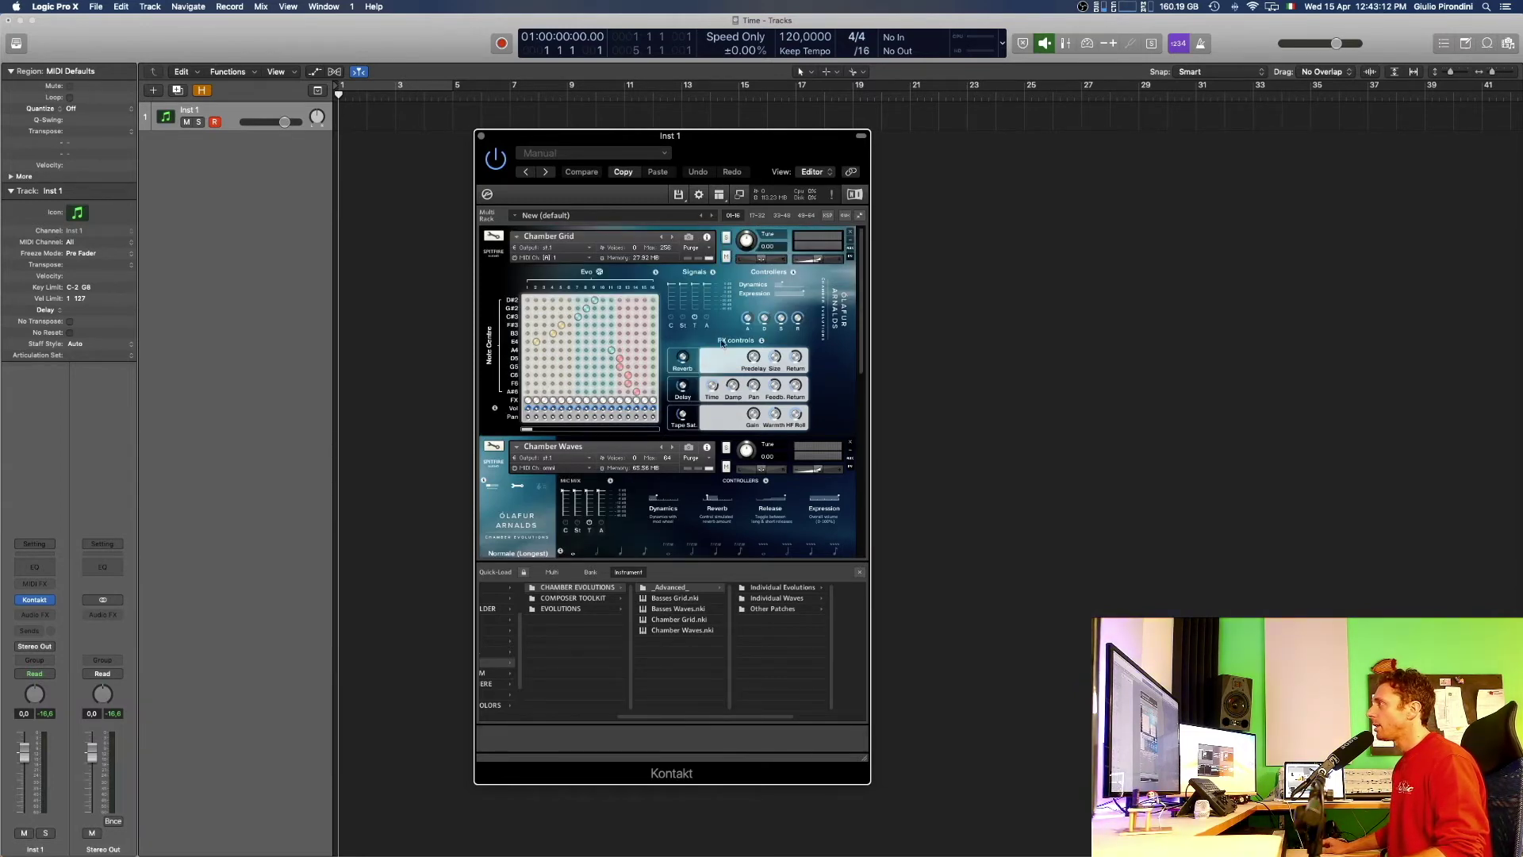
click(727, 447)
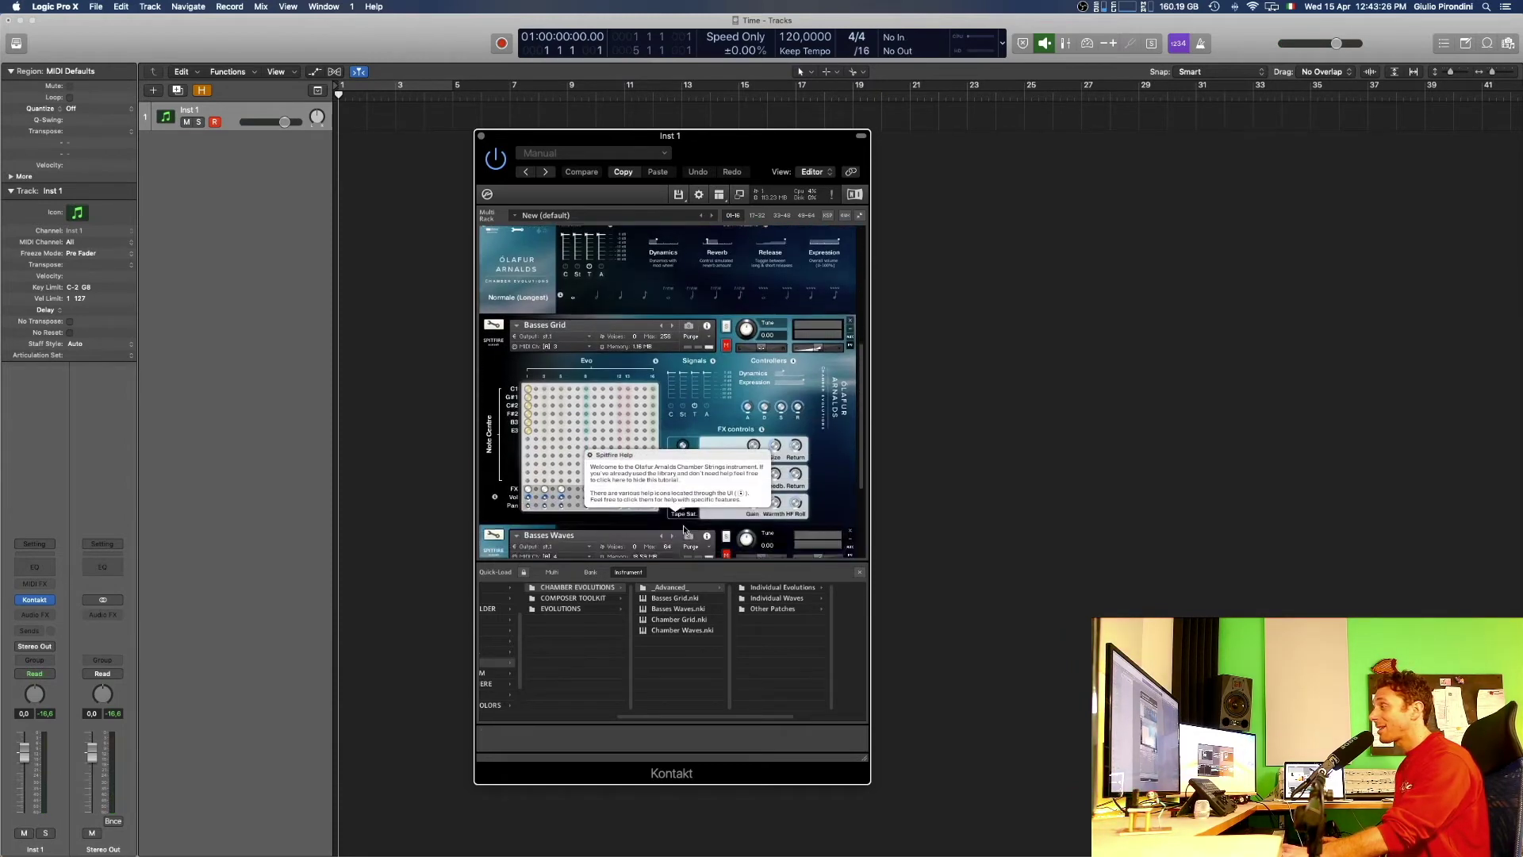
Audition Chamber Waves in Normale (Shortest), Trem Longest, Long, Short, Shortest, then Vib (Longest).
scroll(682, 520, up, 2)
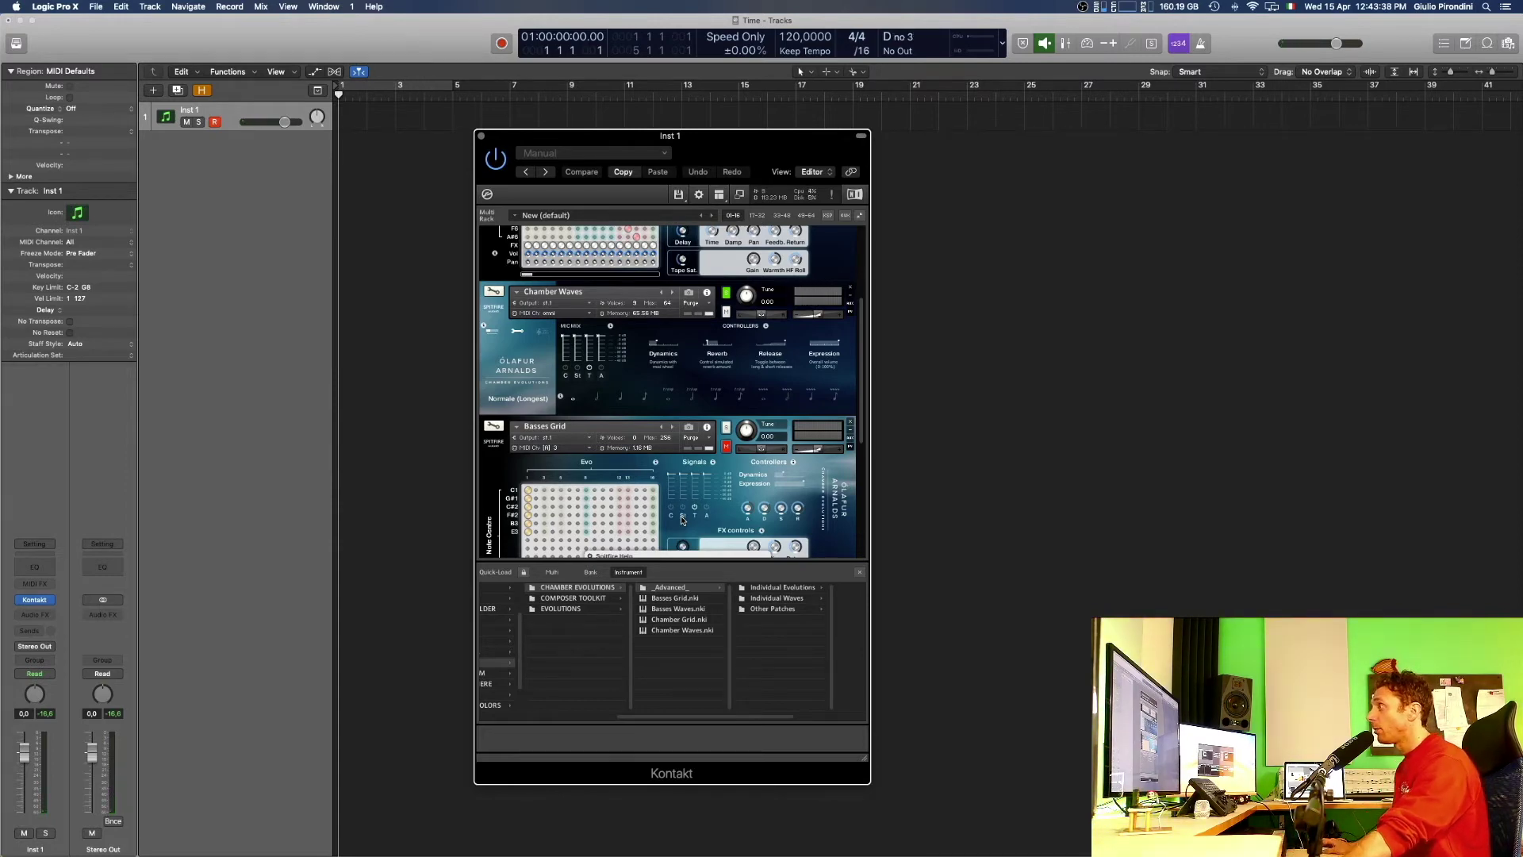
click(647, 401)
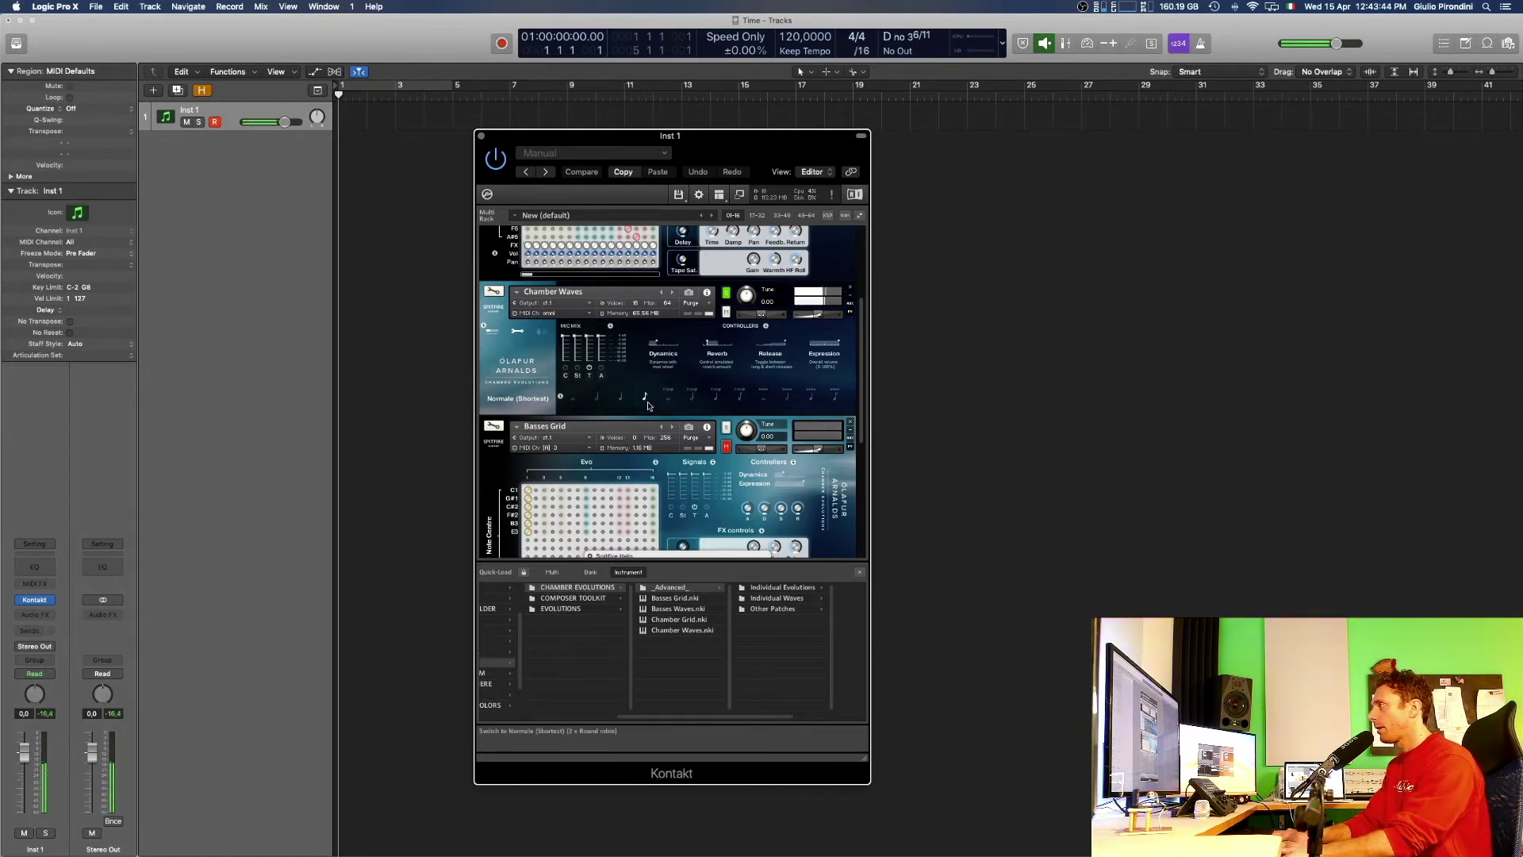
click(669, 393)
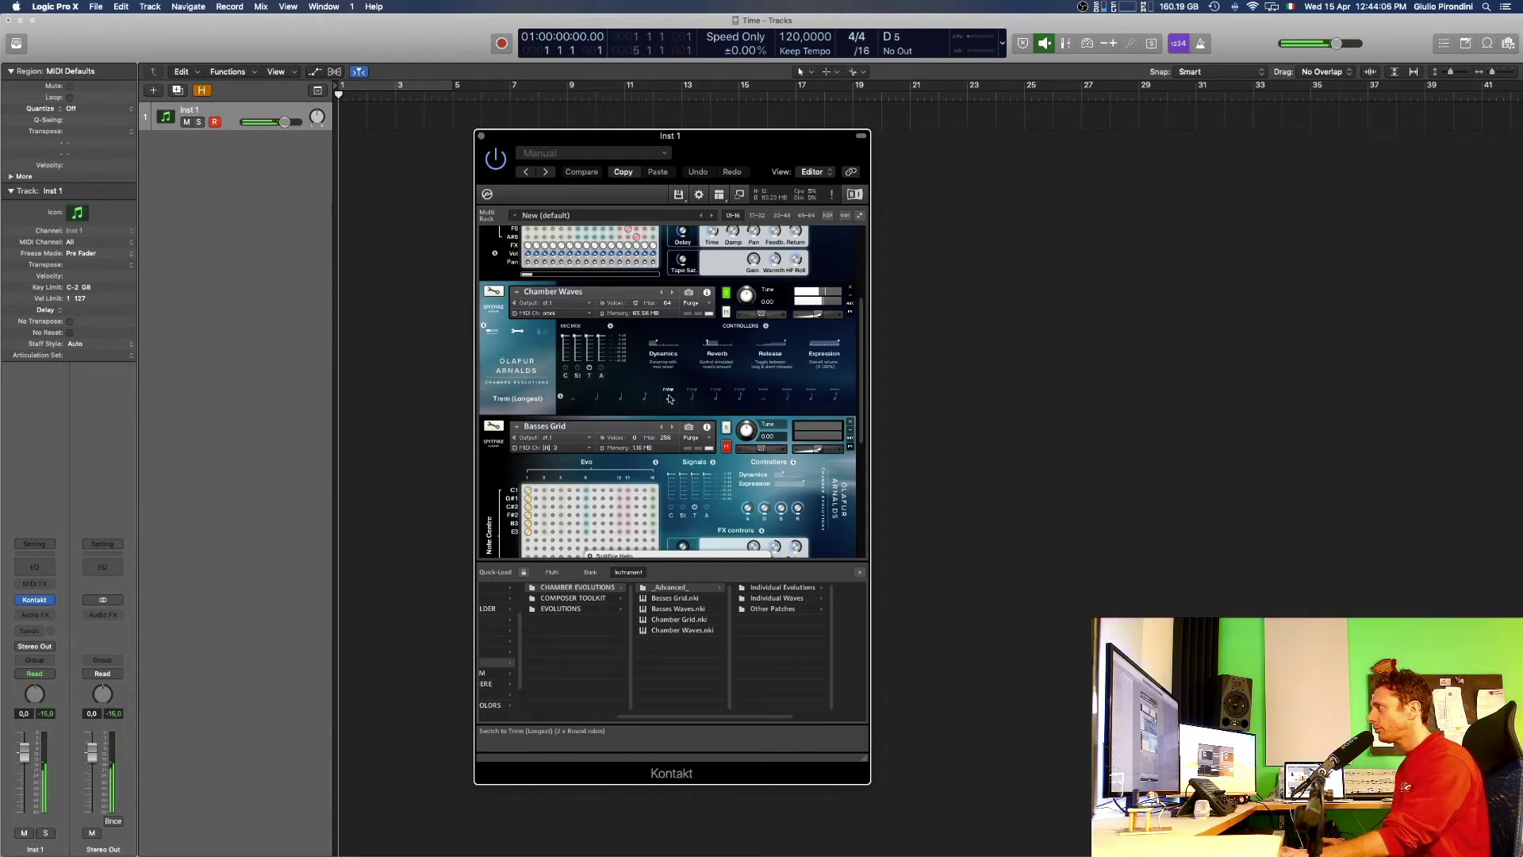
click(692, 395)
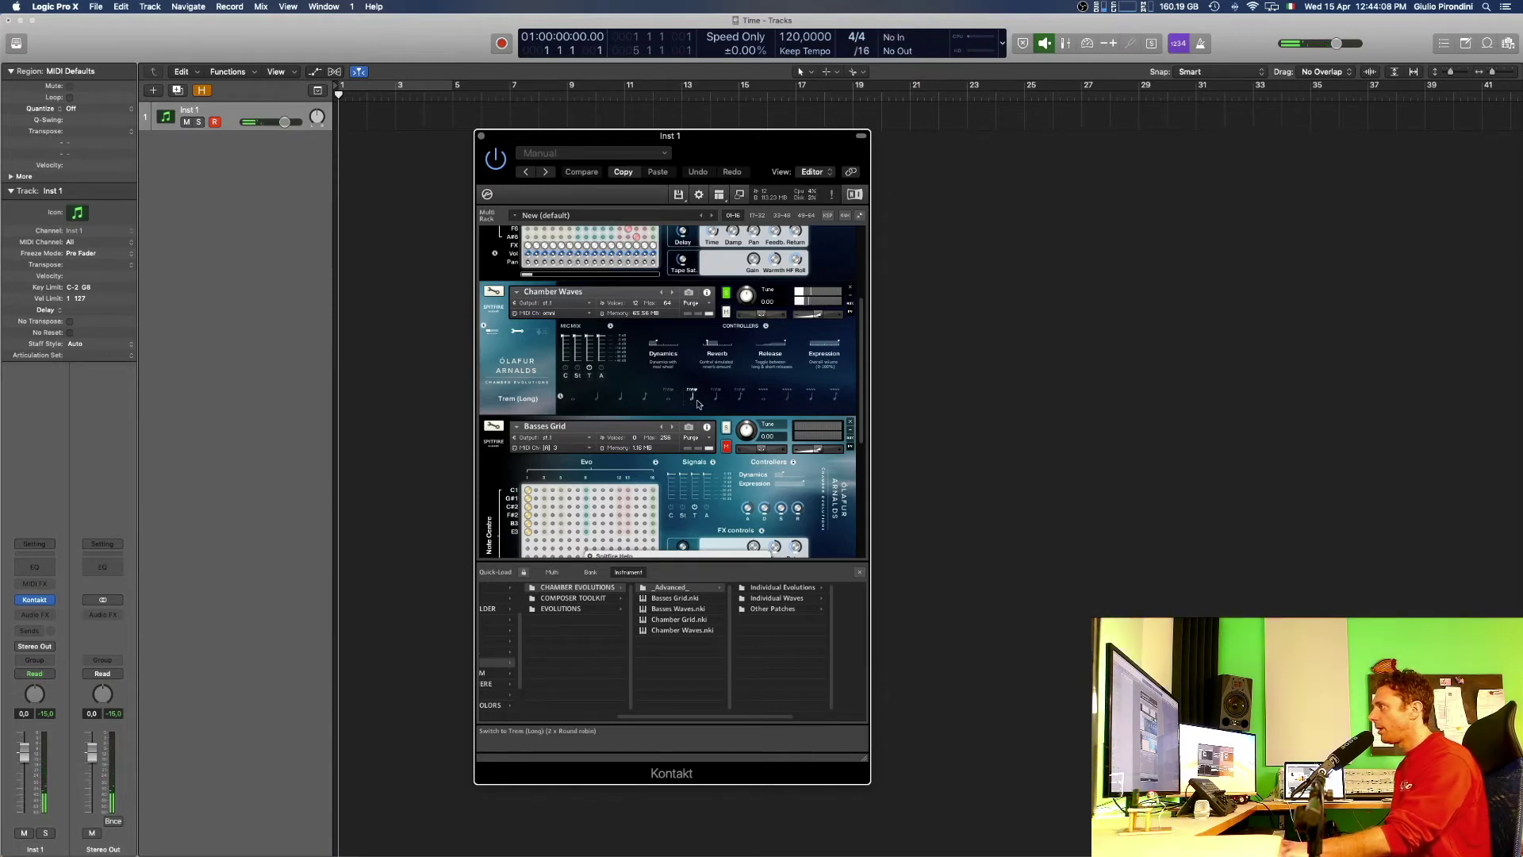
click(716, 395)
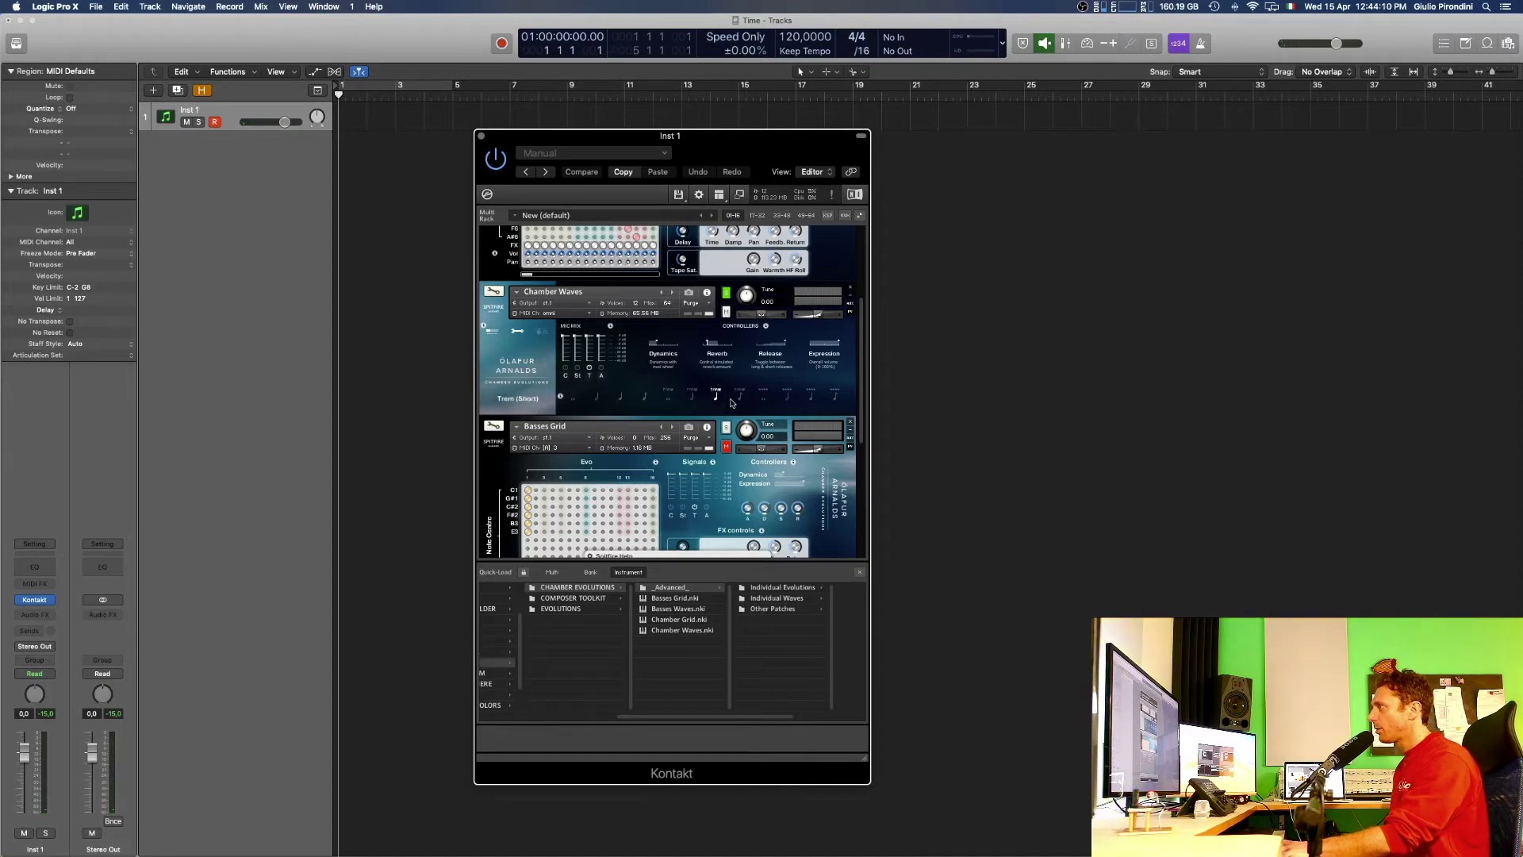
click(740, 401)
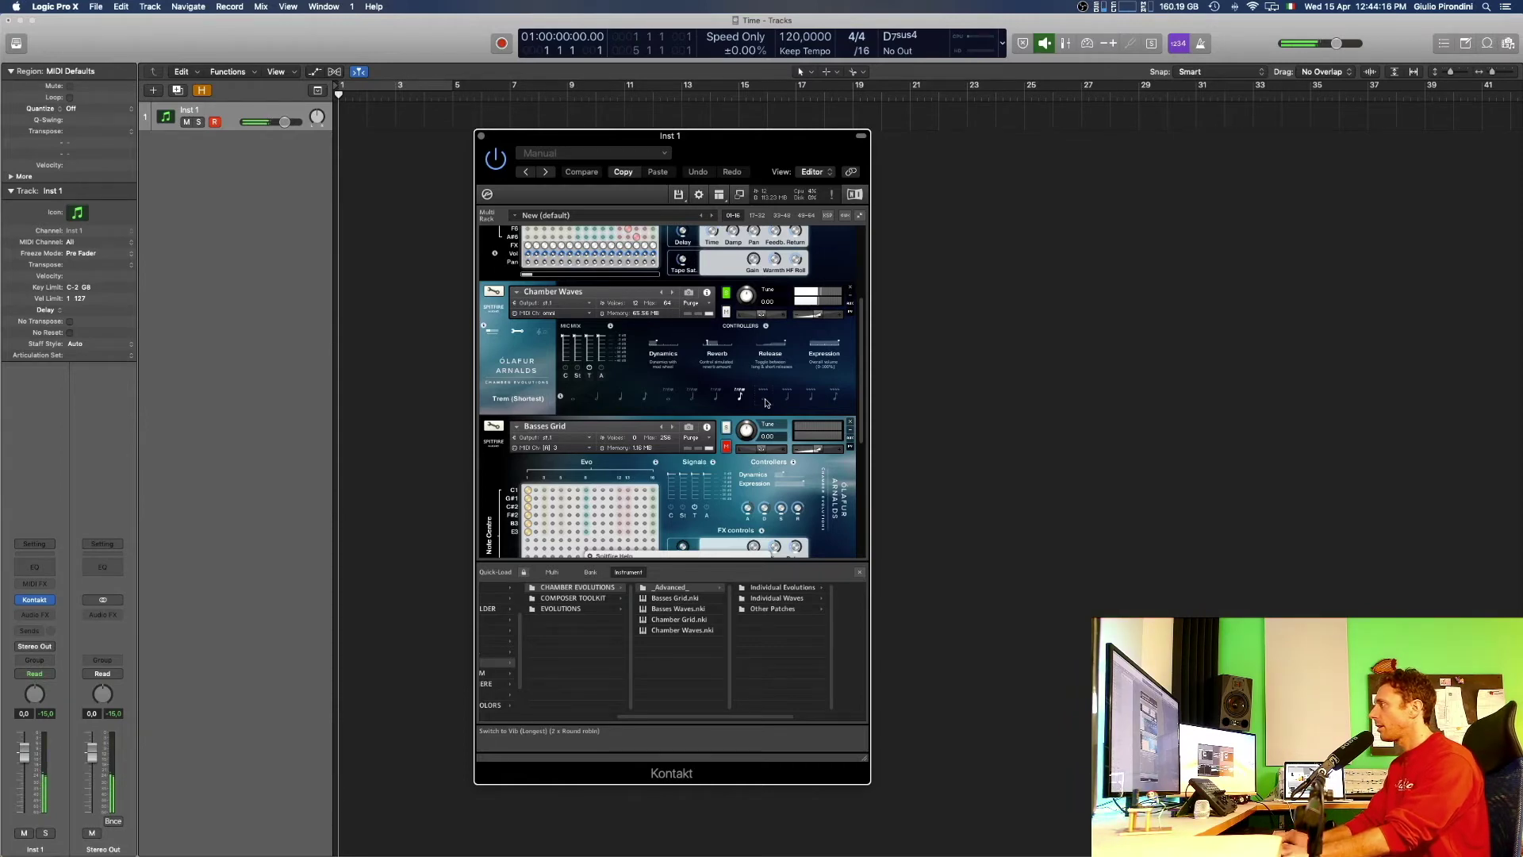
click(766, 404)
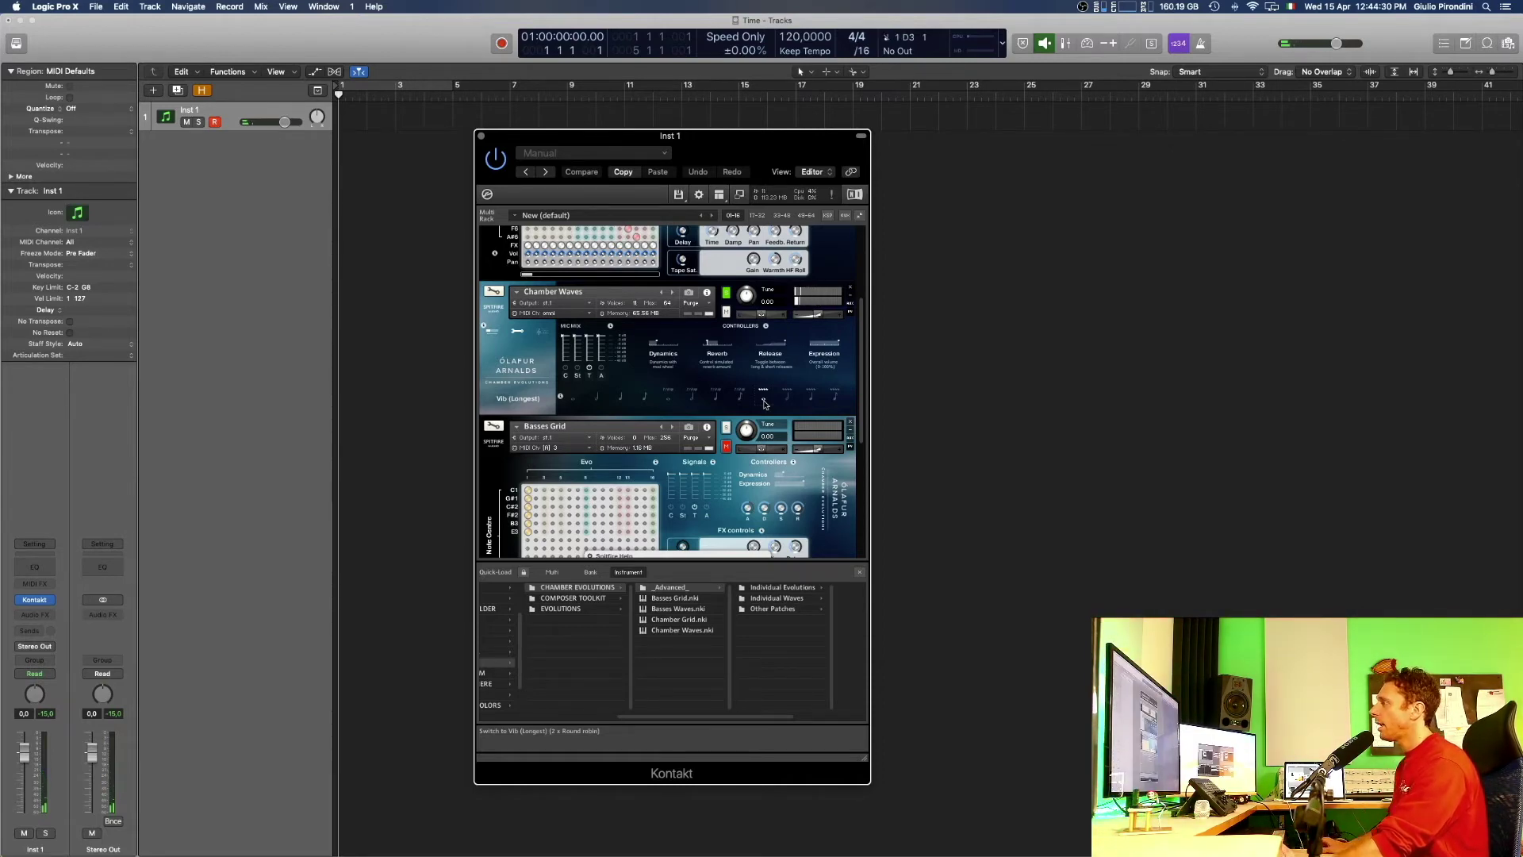
scroll(706, 385, up, 5)
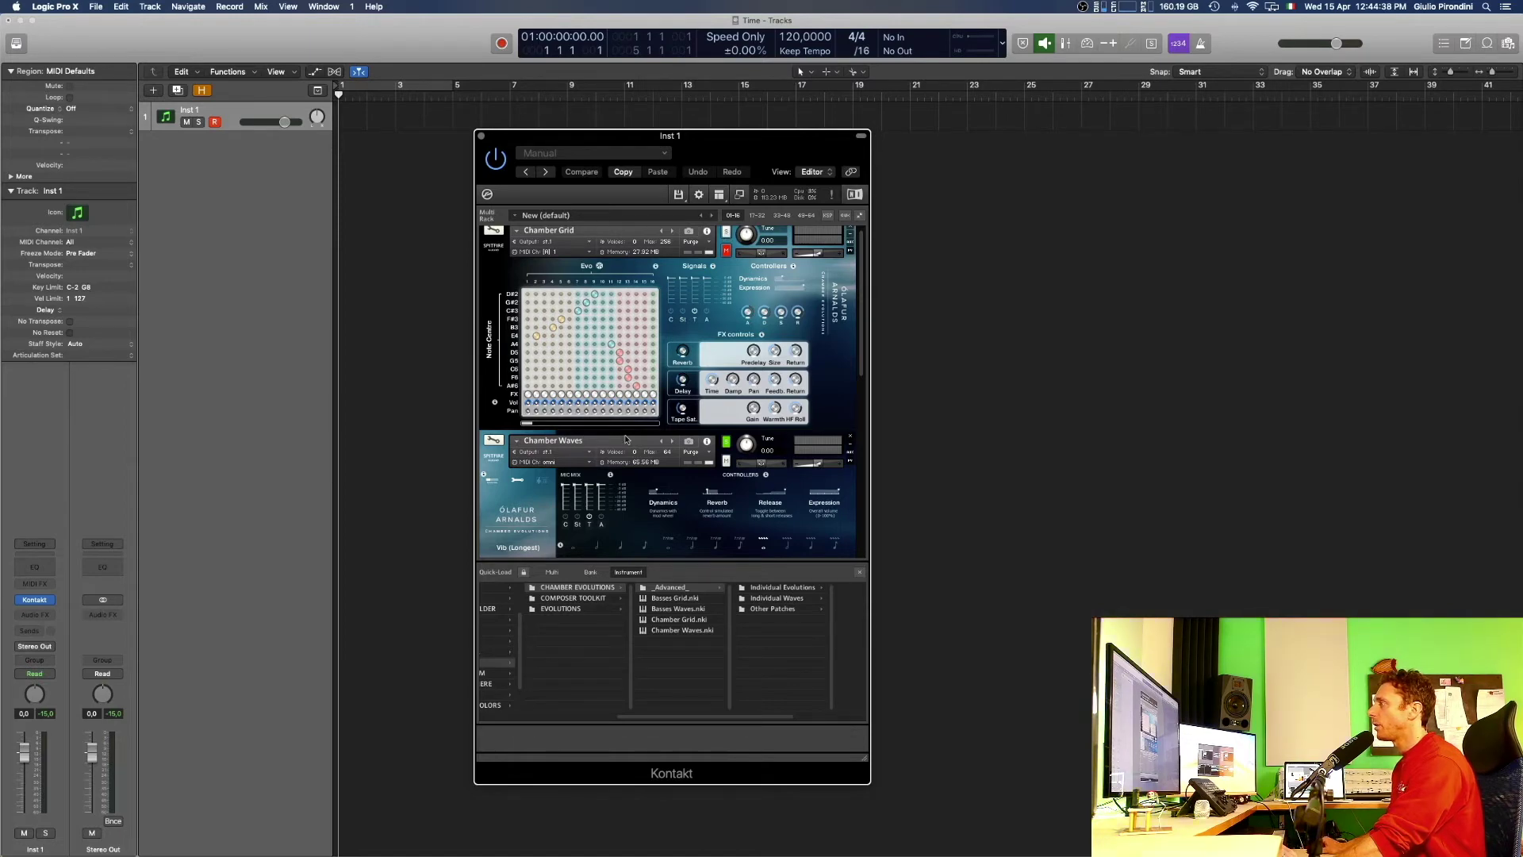
scroll(626, 453, down, 2)
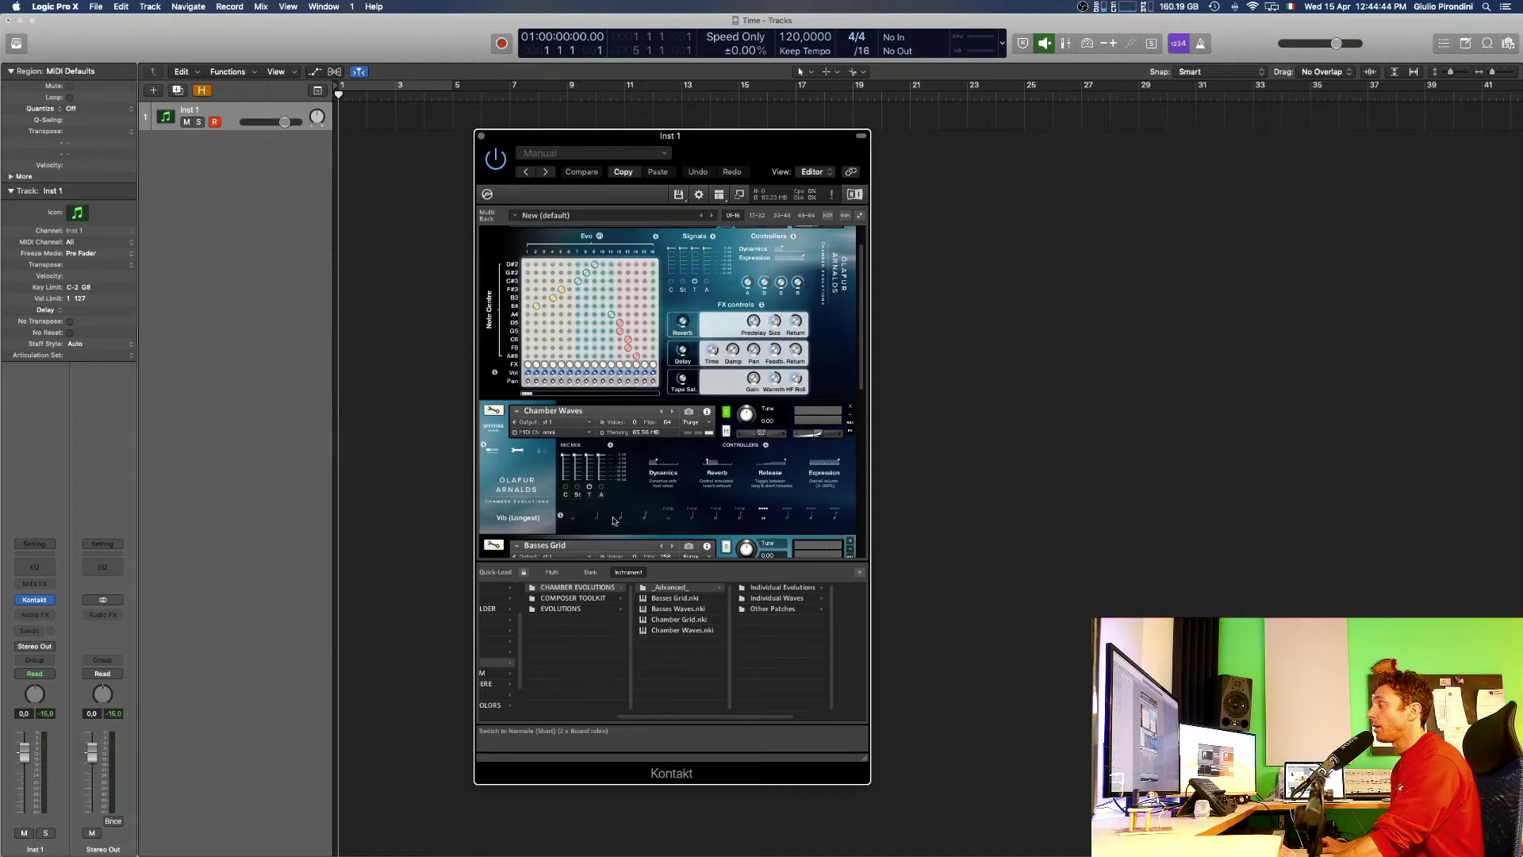
scroll(617, 516, up, 1)
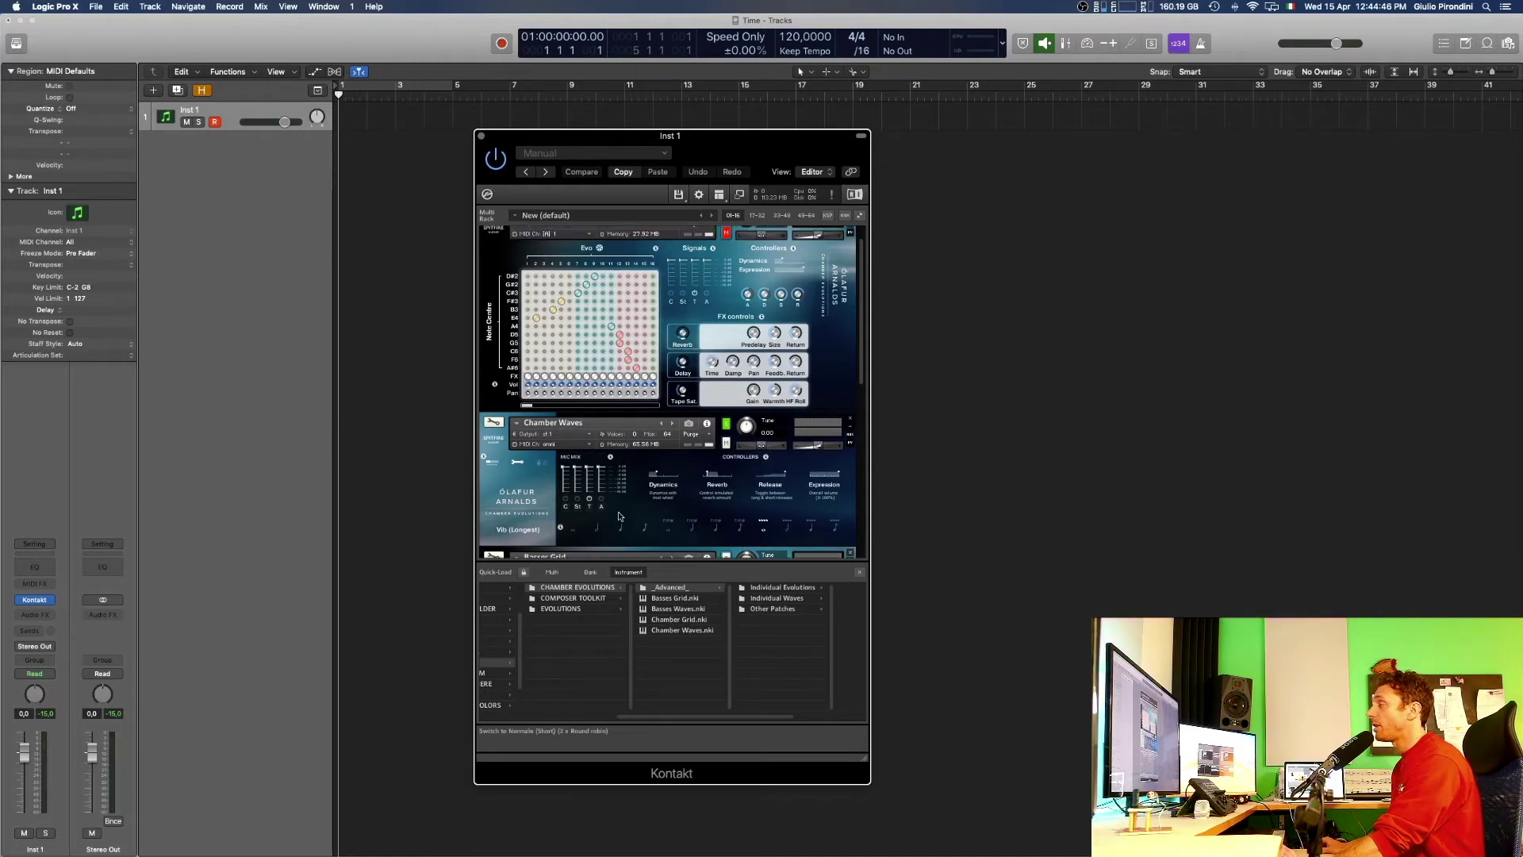
scroll(619, 517, down, 10)
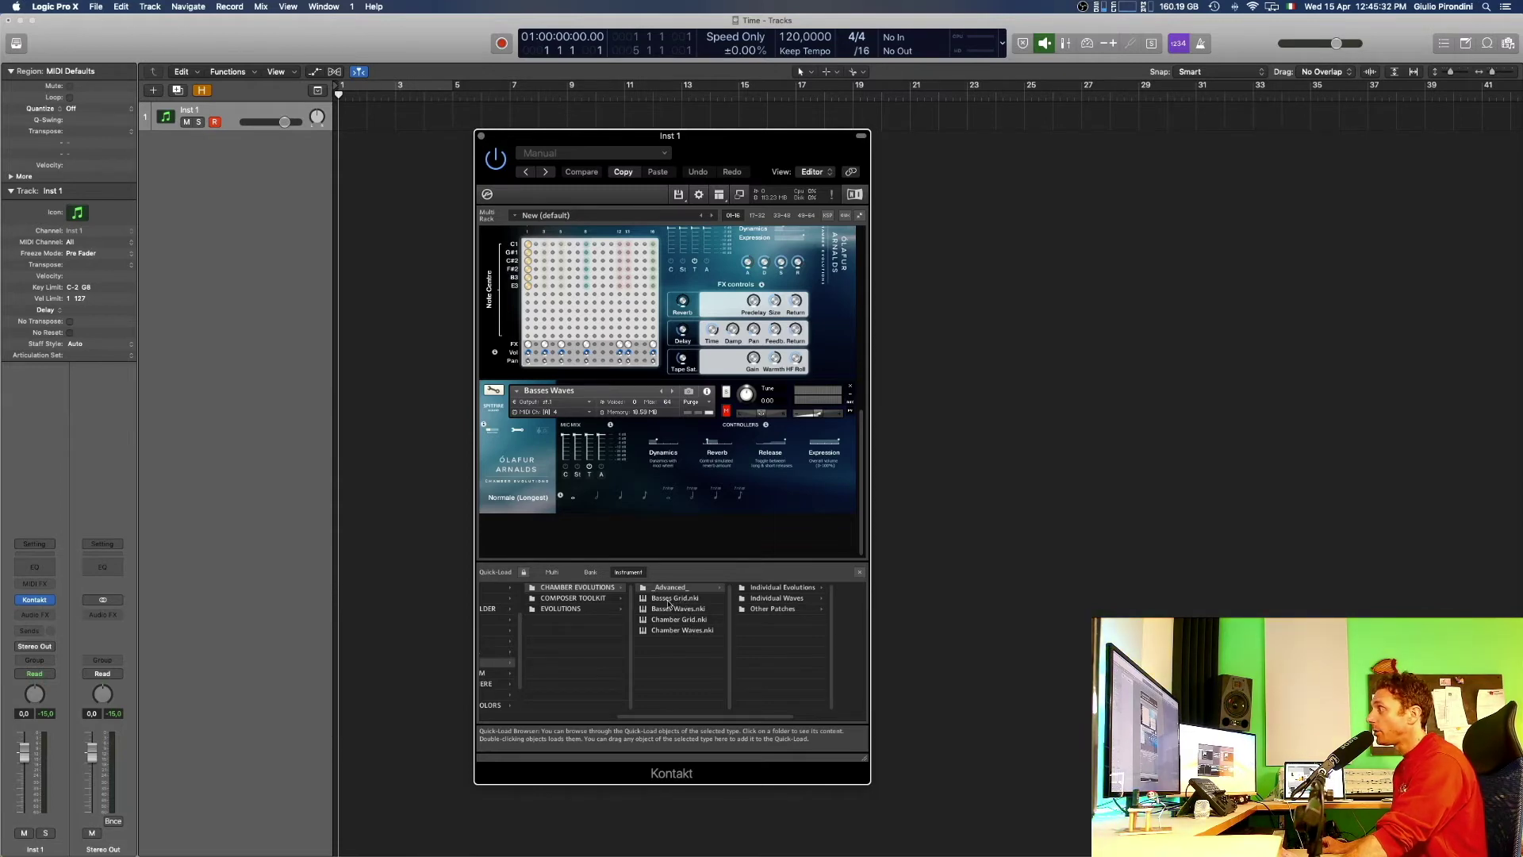
click(669, 599)
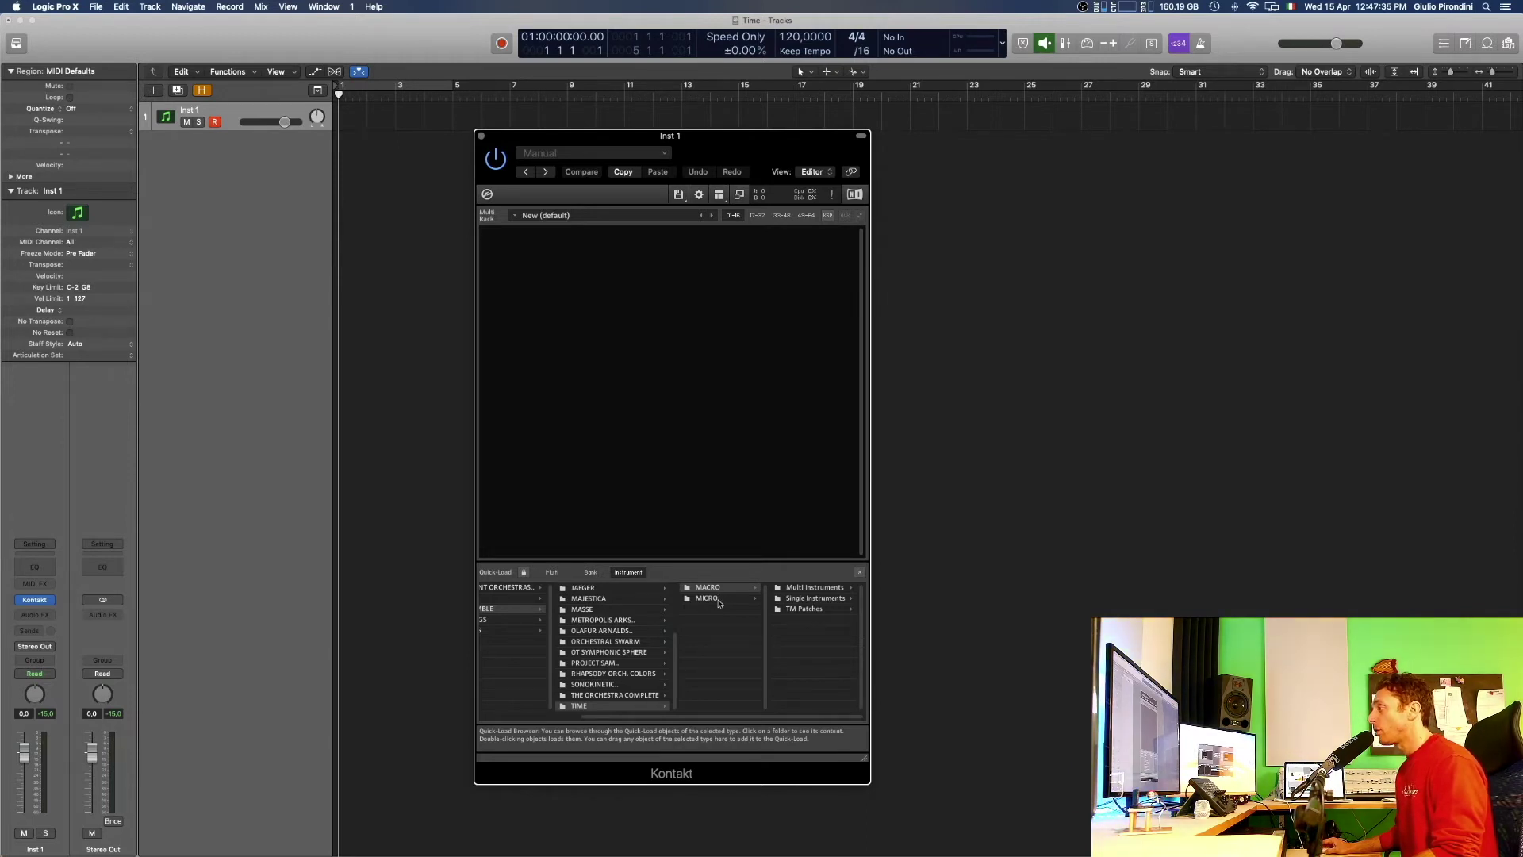
Browse Quick-Load from TIME's MICRO folder to MACRO > Multi Instruments > 01. Combined Sections.
click(806, 600)
click(806, 599)
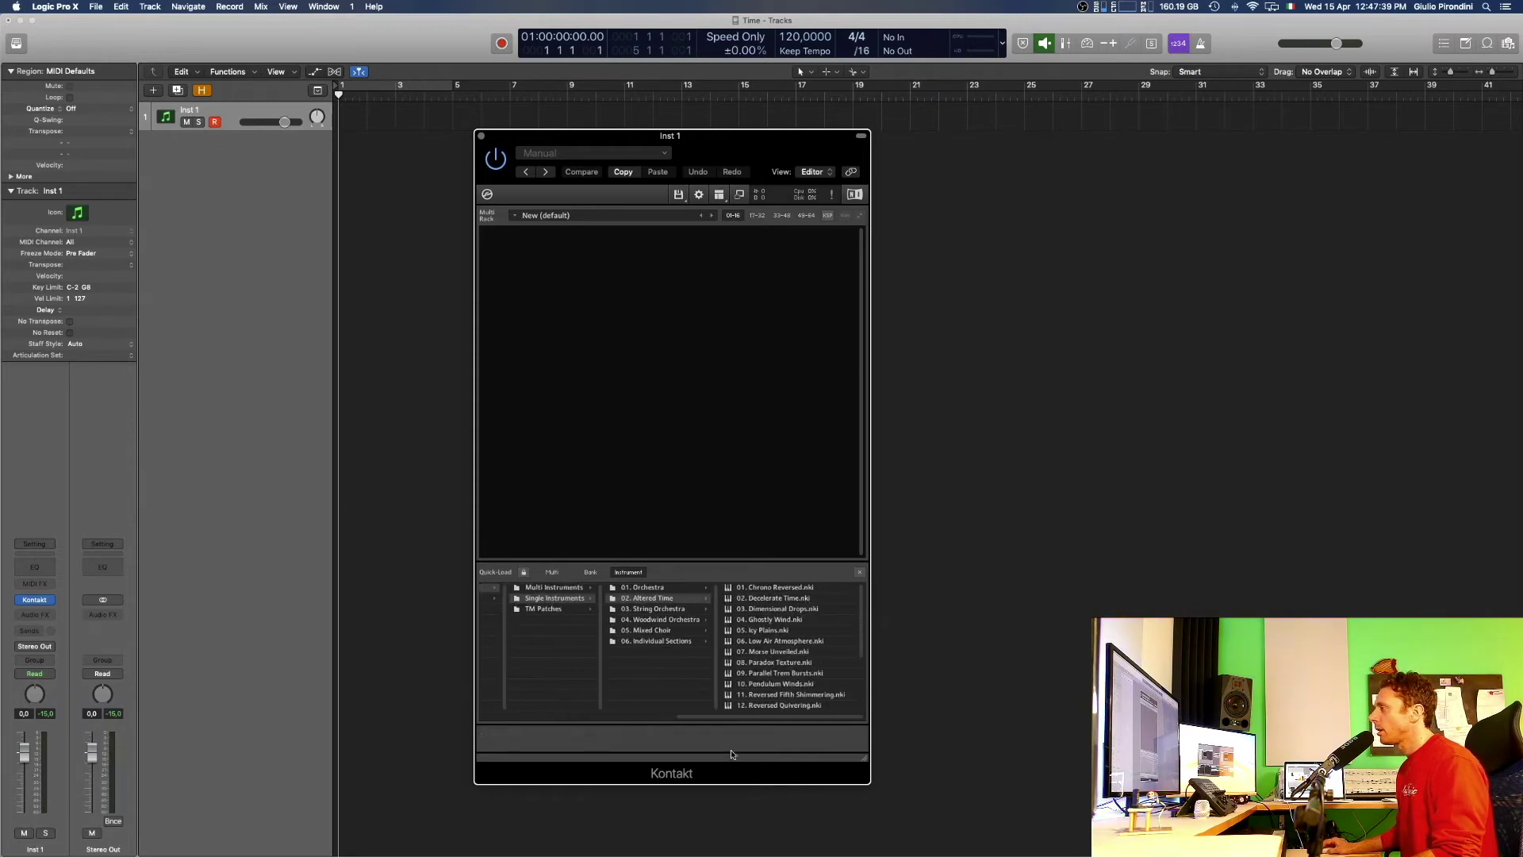
drag(738, 718, 660, 718)
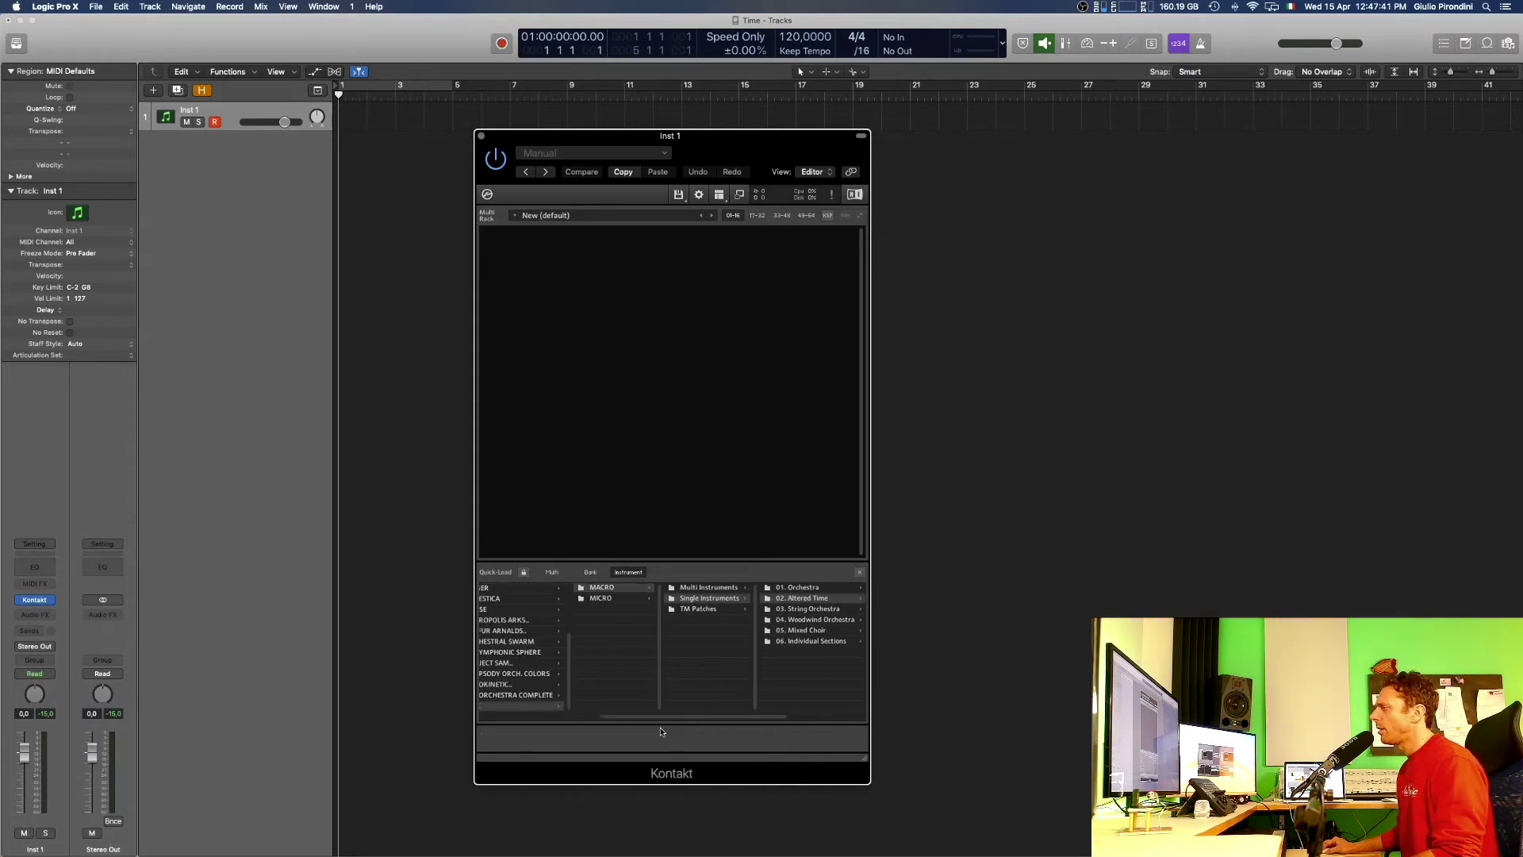
click(639, 599)
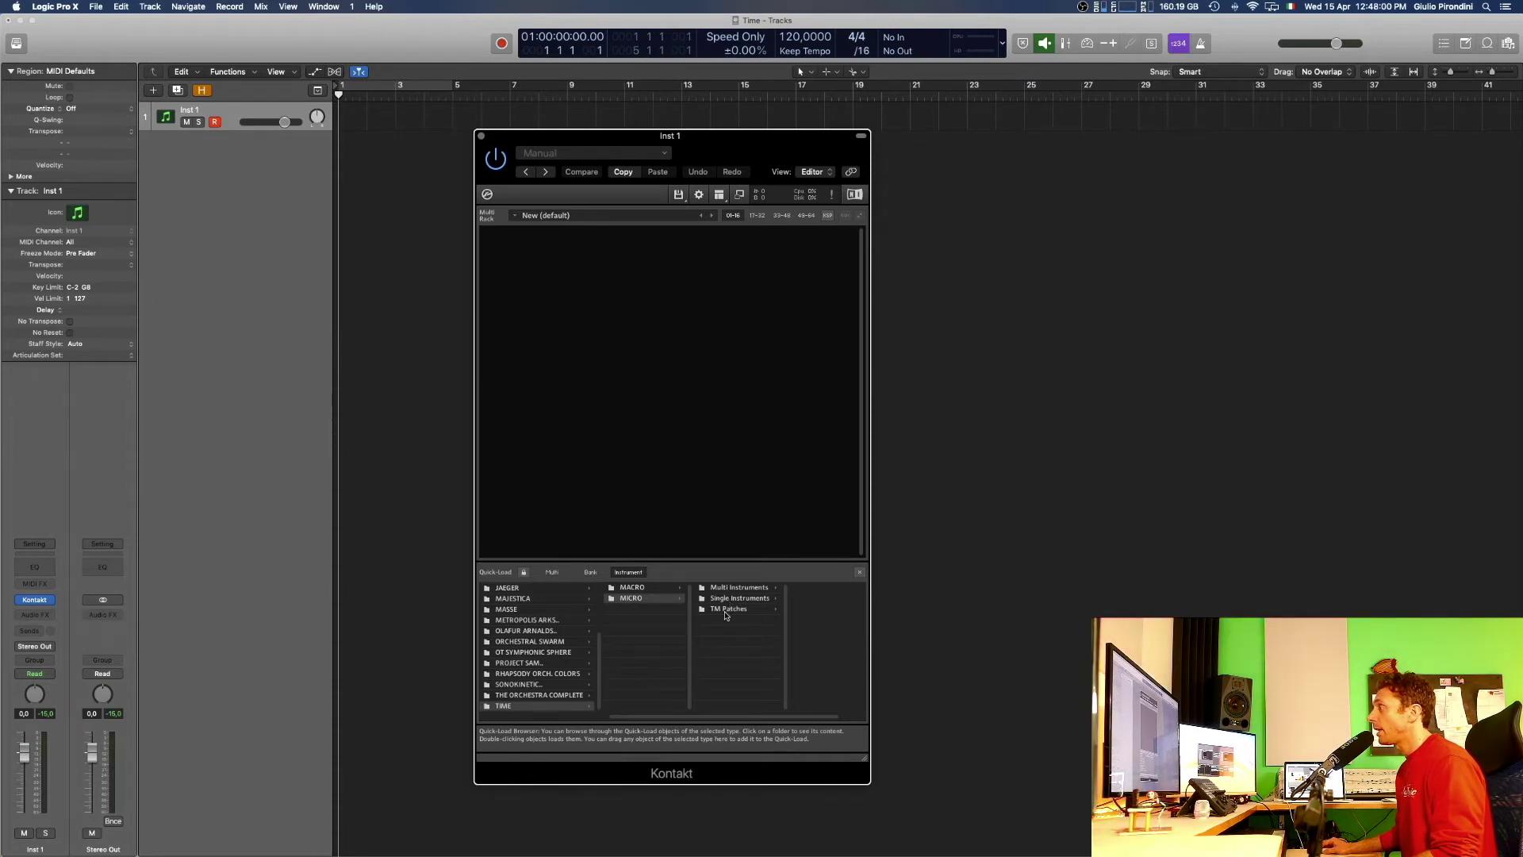
click(658, 589)
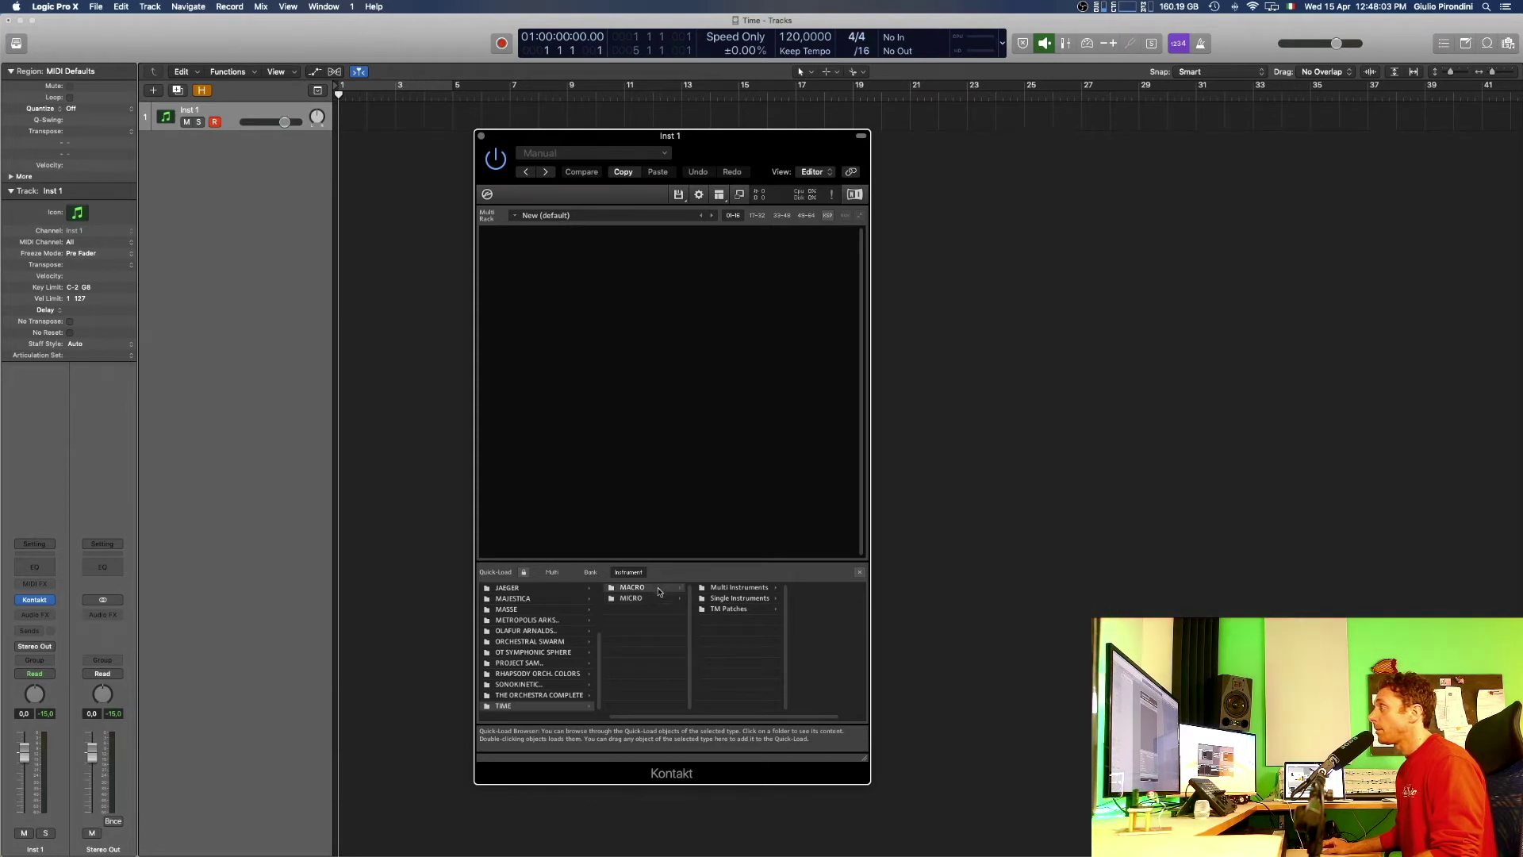
click(714, 589)
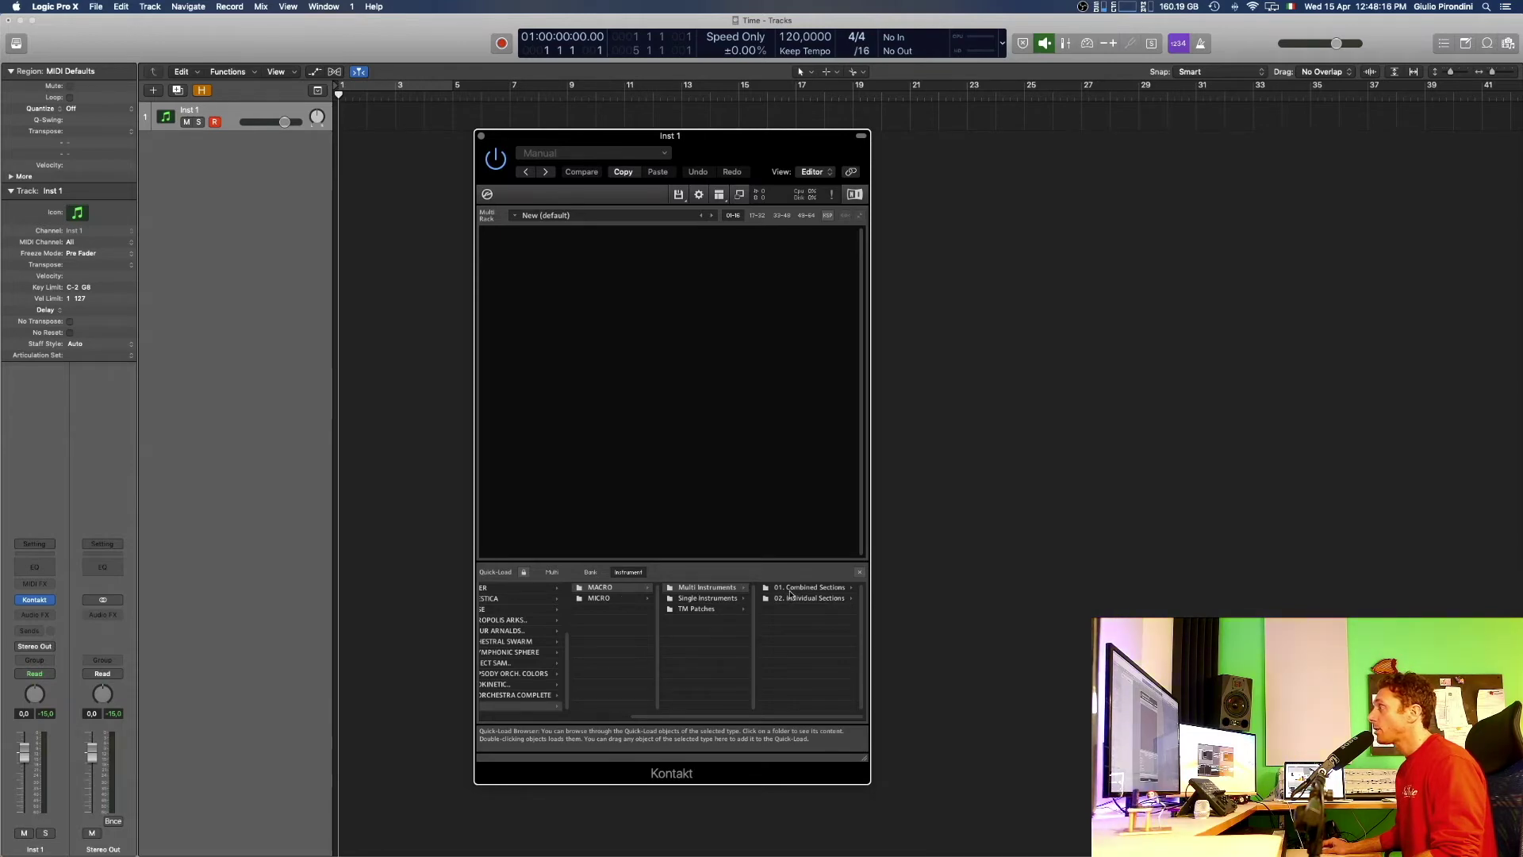
click(794, 590)
Load 01. String Orchestra Multi, then 02. Woodwinds Orchestra Multi, then 03. Mixed Choir Multi into Kontakt.
drag(765, 589, 671, 312)
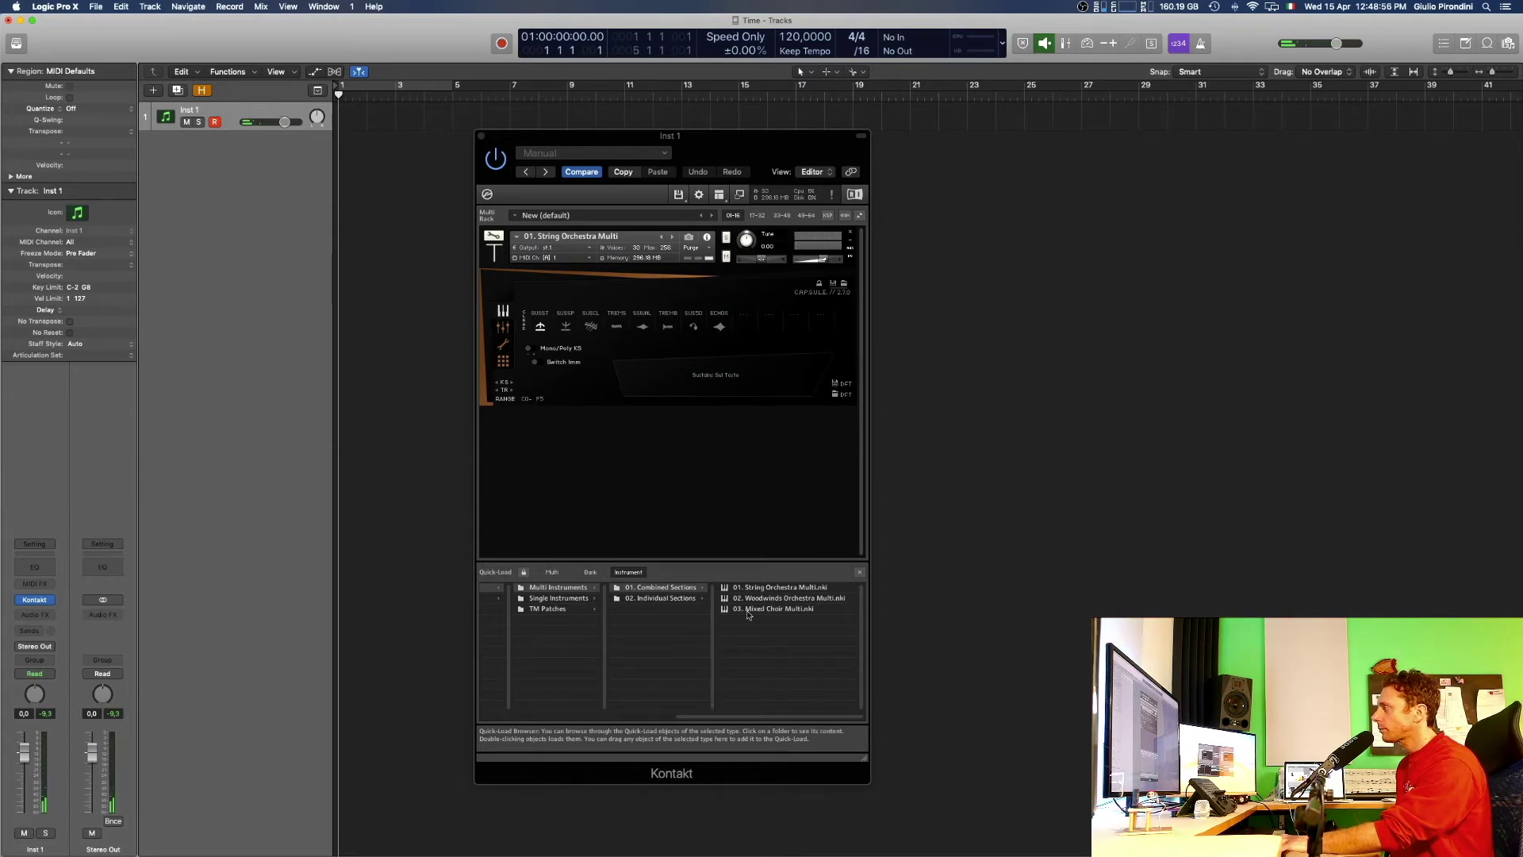
drag(764, 598, 680, 346)
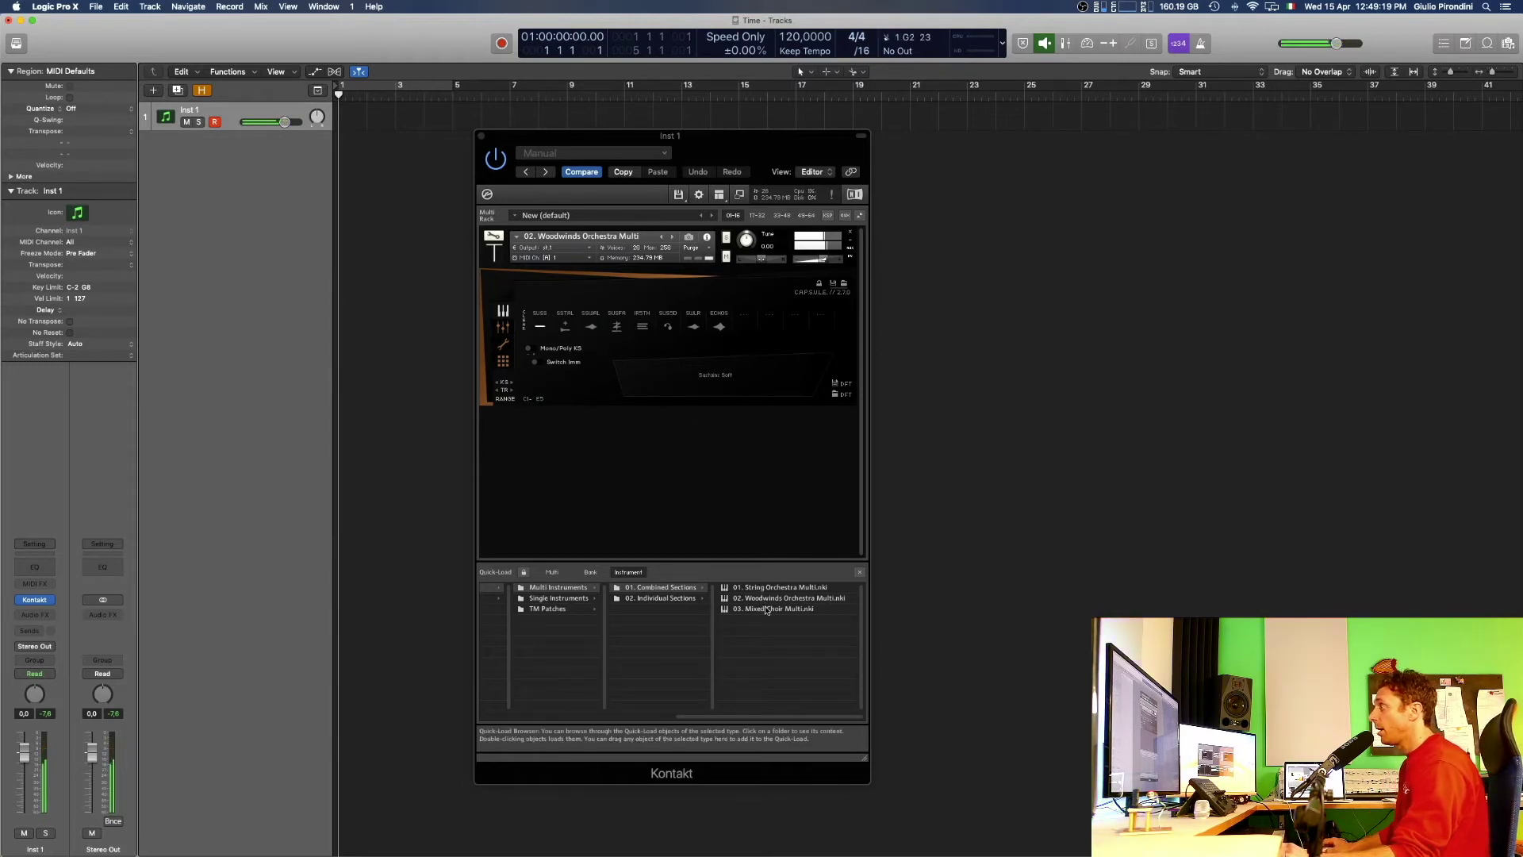
drag(765, 611, 661, 322)
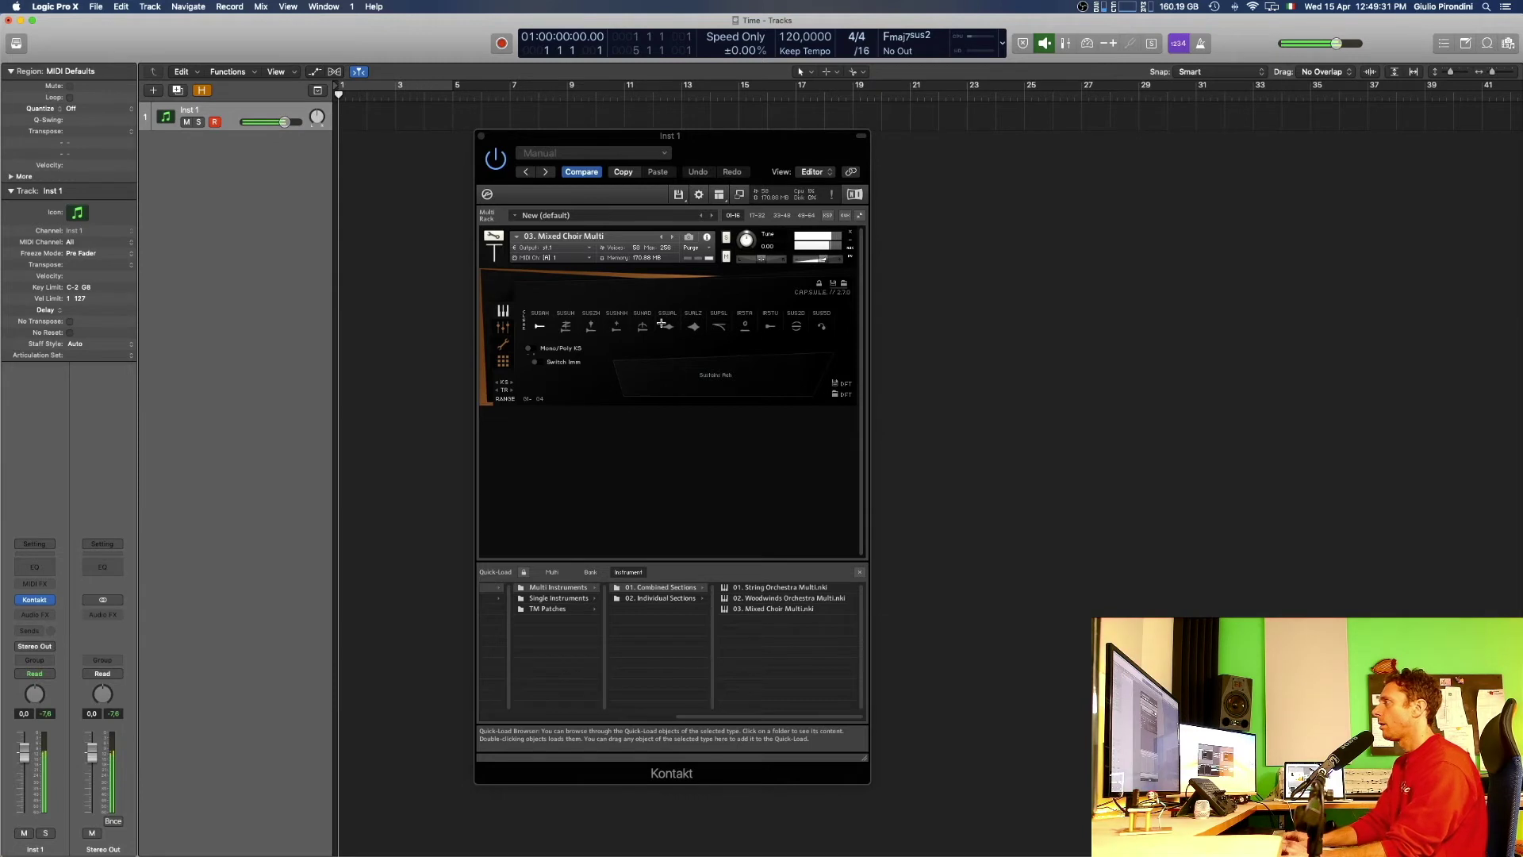
Audition the SUNRD, SUSNH, SSWAL and IRSTA choir articulations, finishing on Sus 2nd Drops (SUS2D).
click(644, 328)
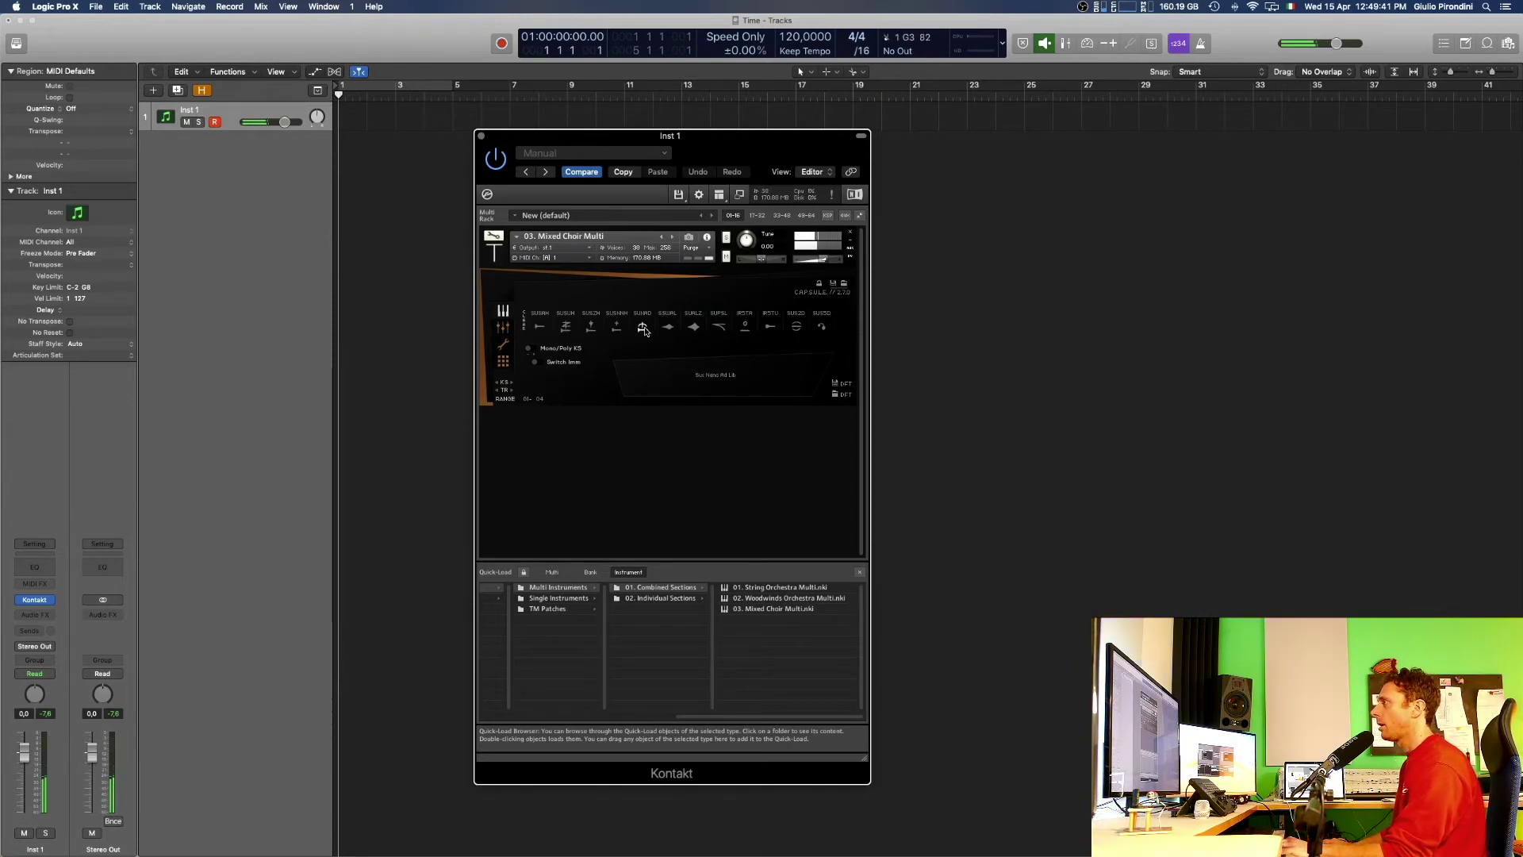
click(616, 327)
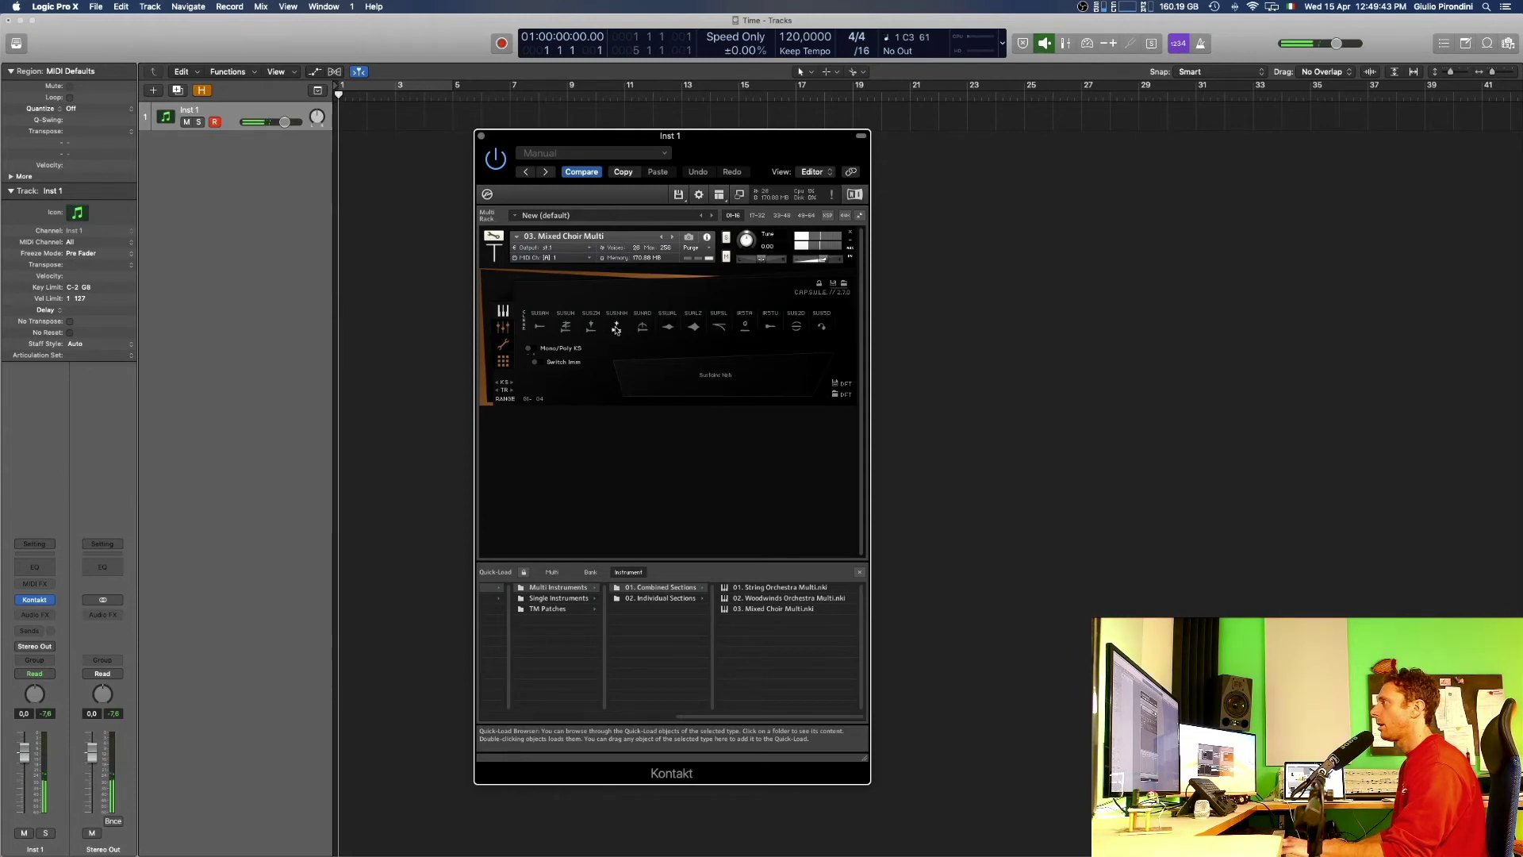
click(668, 330)
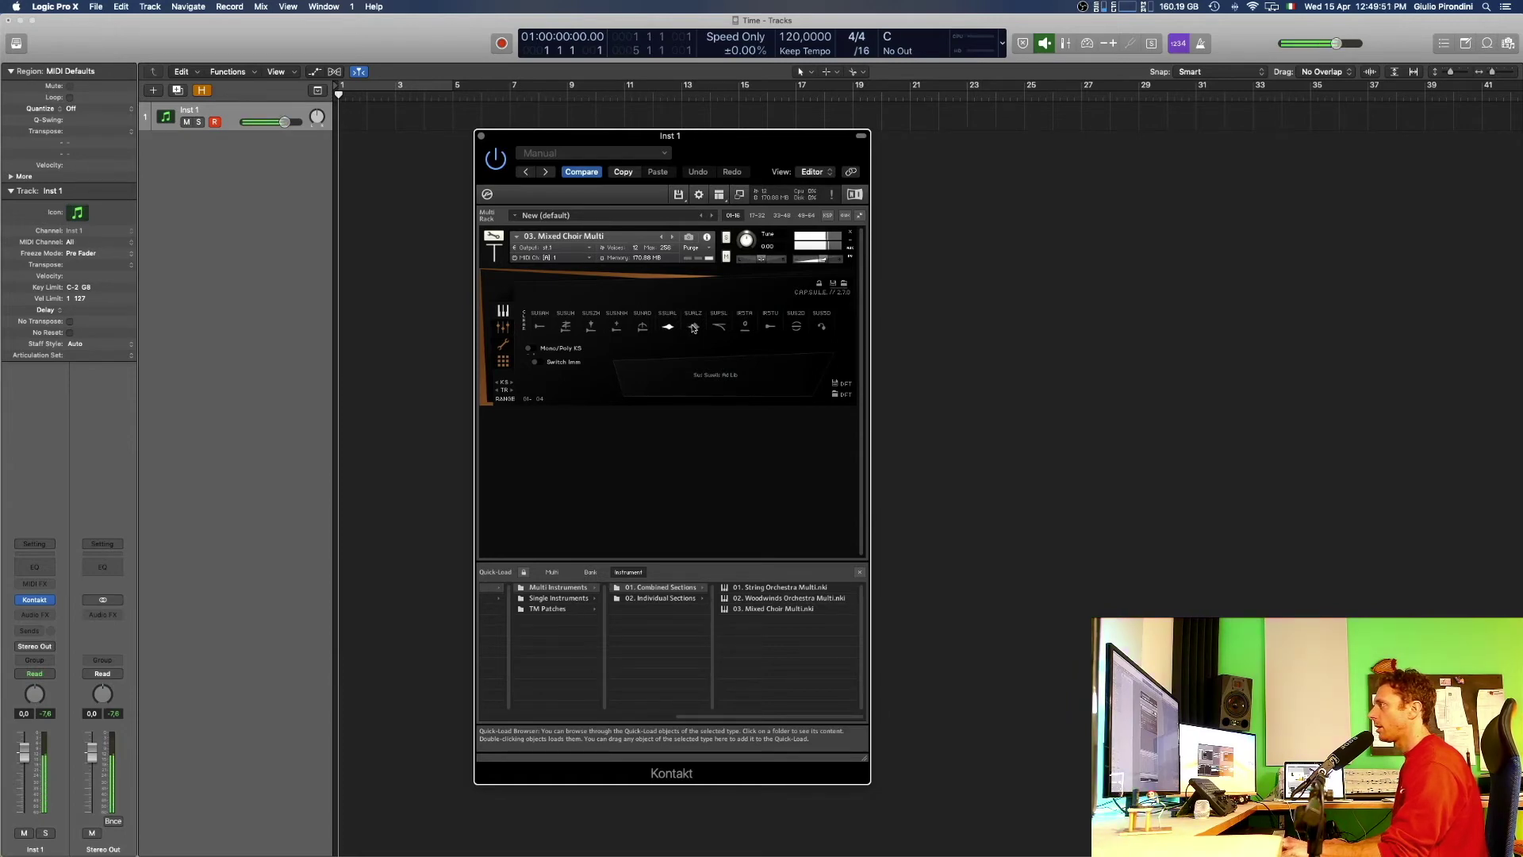
click(747, 328)
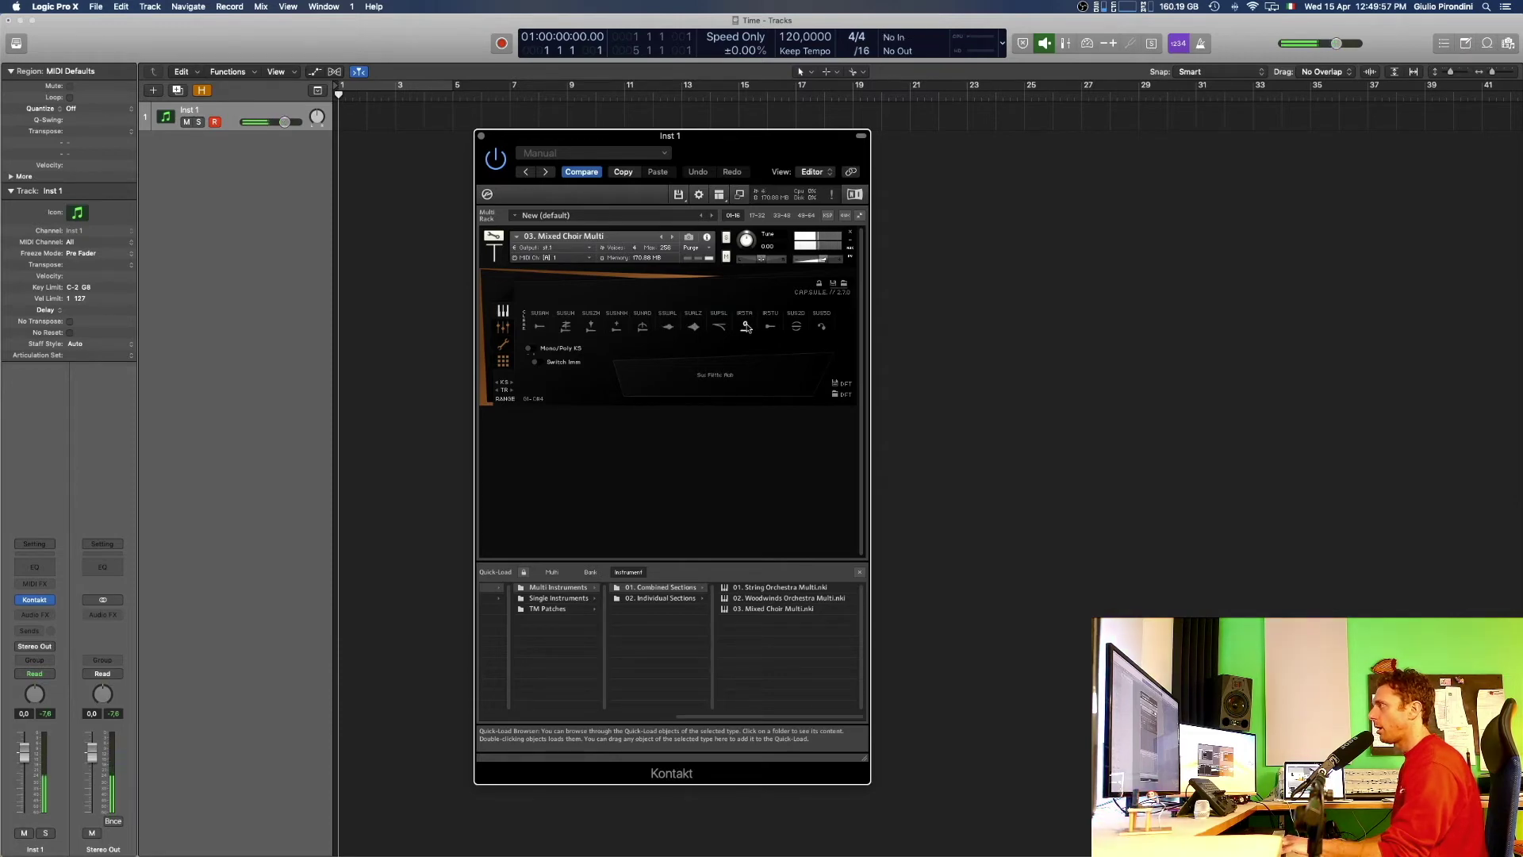
click(798, 329)
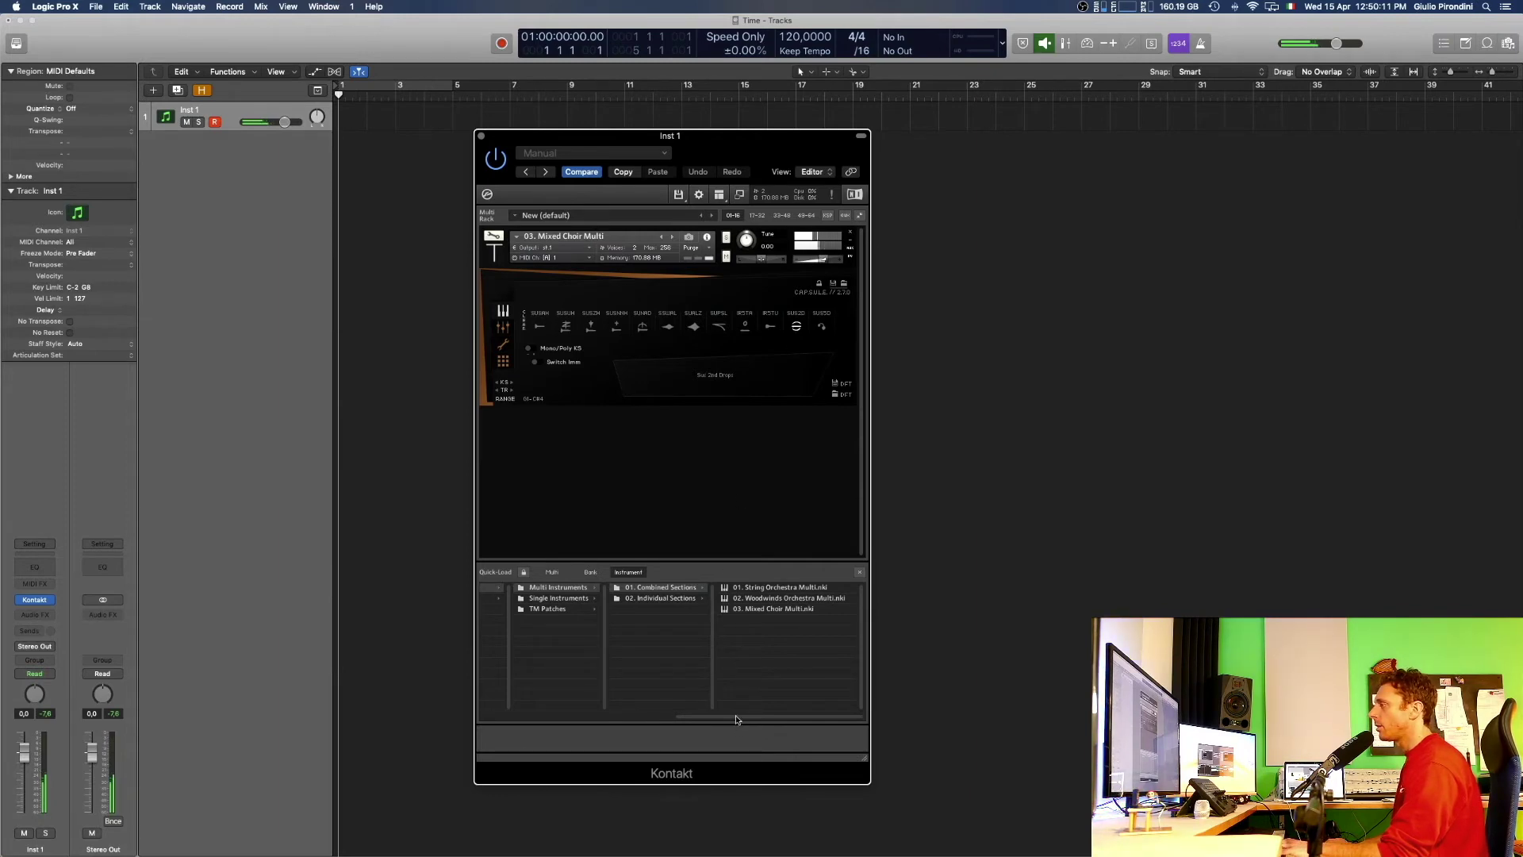
Replace the choir multi with 01. Chrono Reversed from 02. Altered Time, then advance to Decelerate Time.
drag(737, 719, 647, 720)
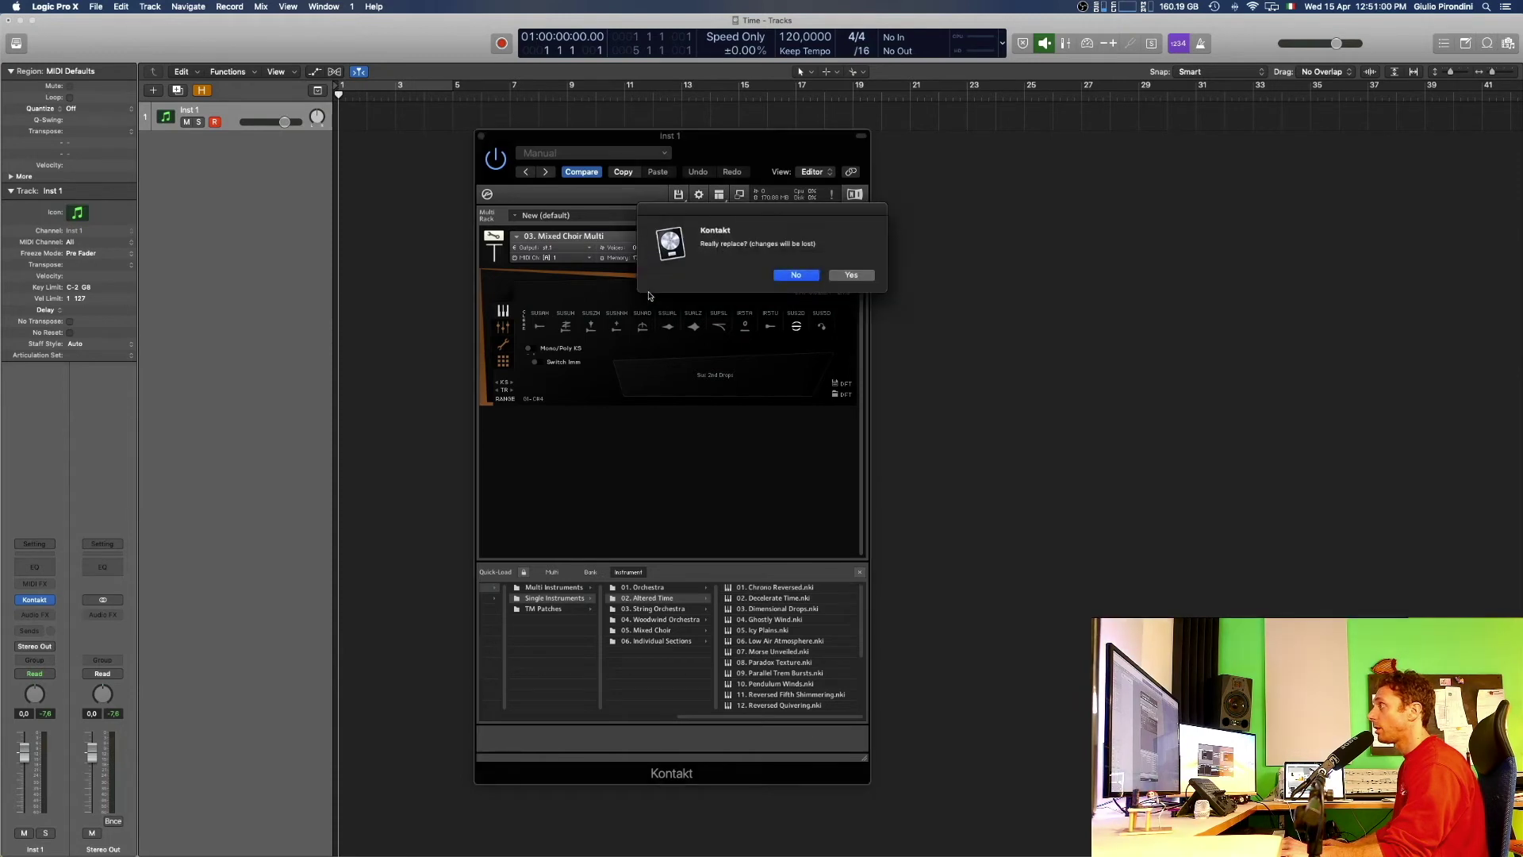
click(852, 276)
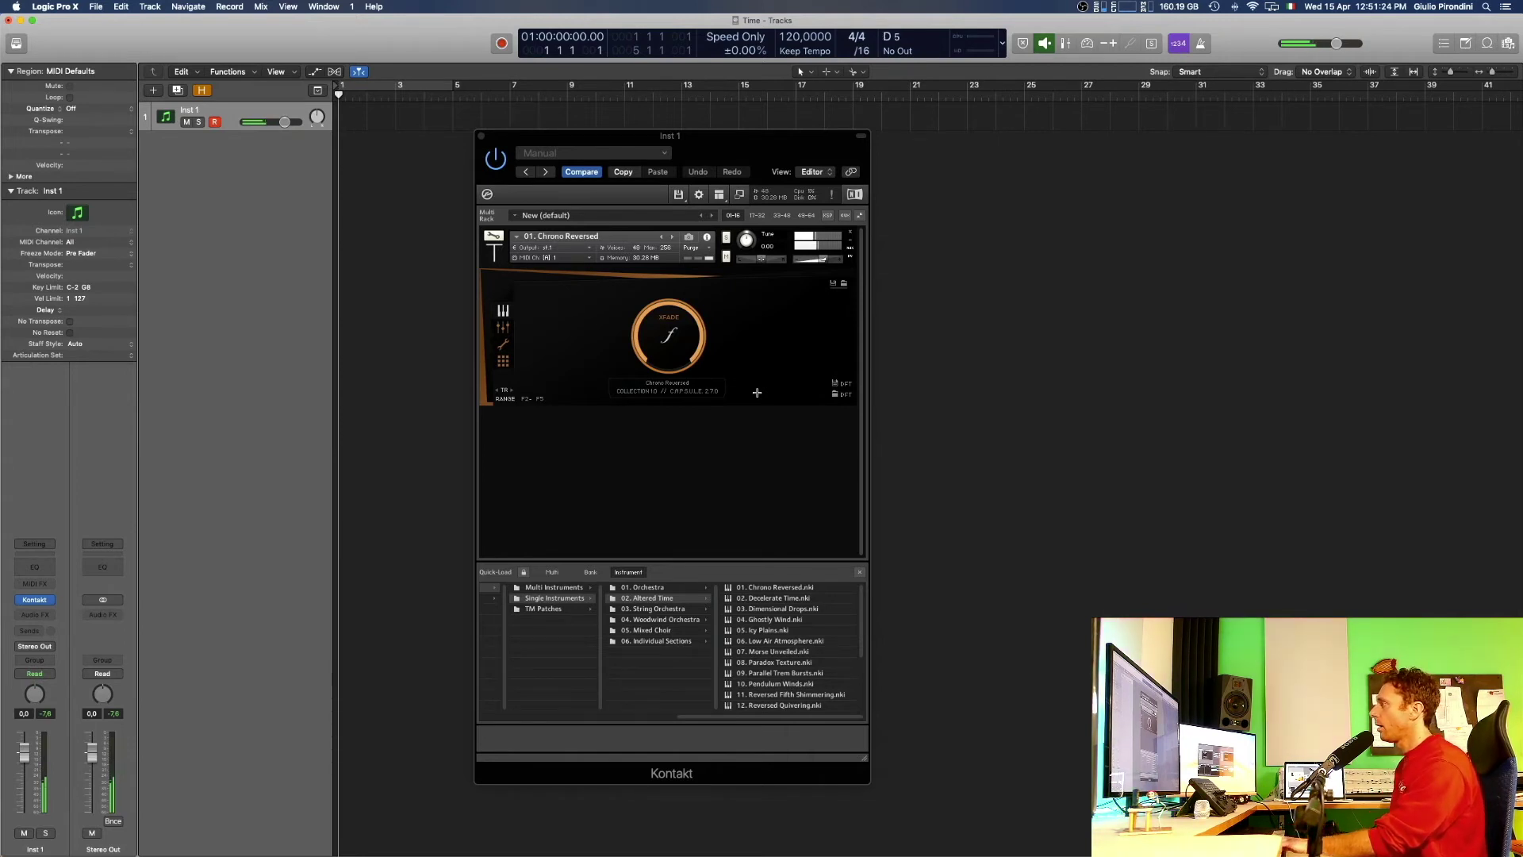
click(674, 236)
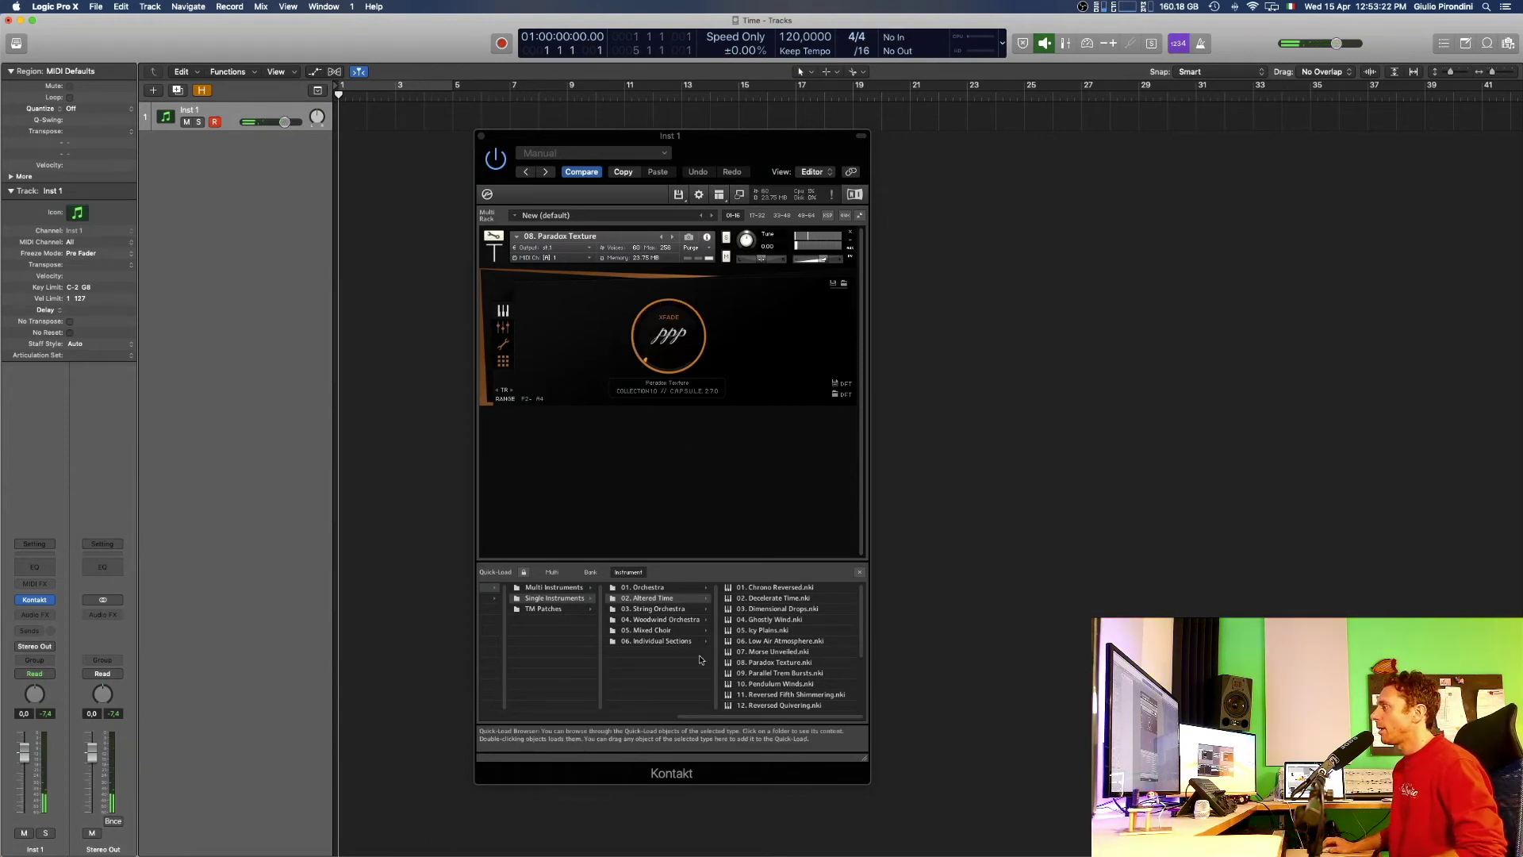
Scroll Quick-Load back to the library list and enter the MICRO folder.
scroll(674, 682, left, 5)
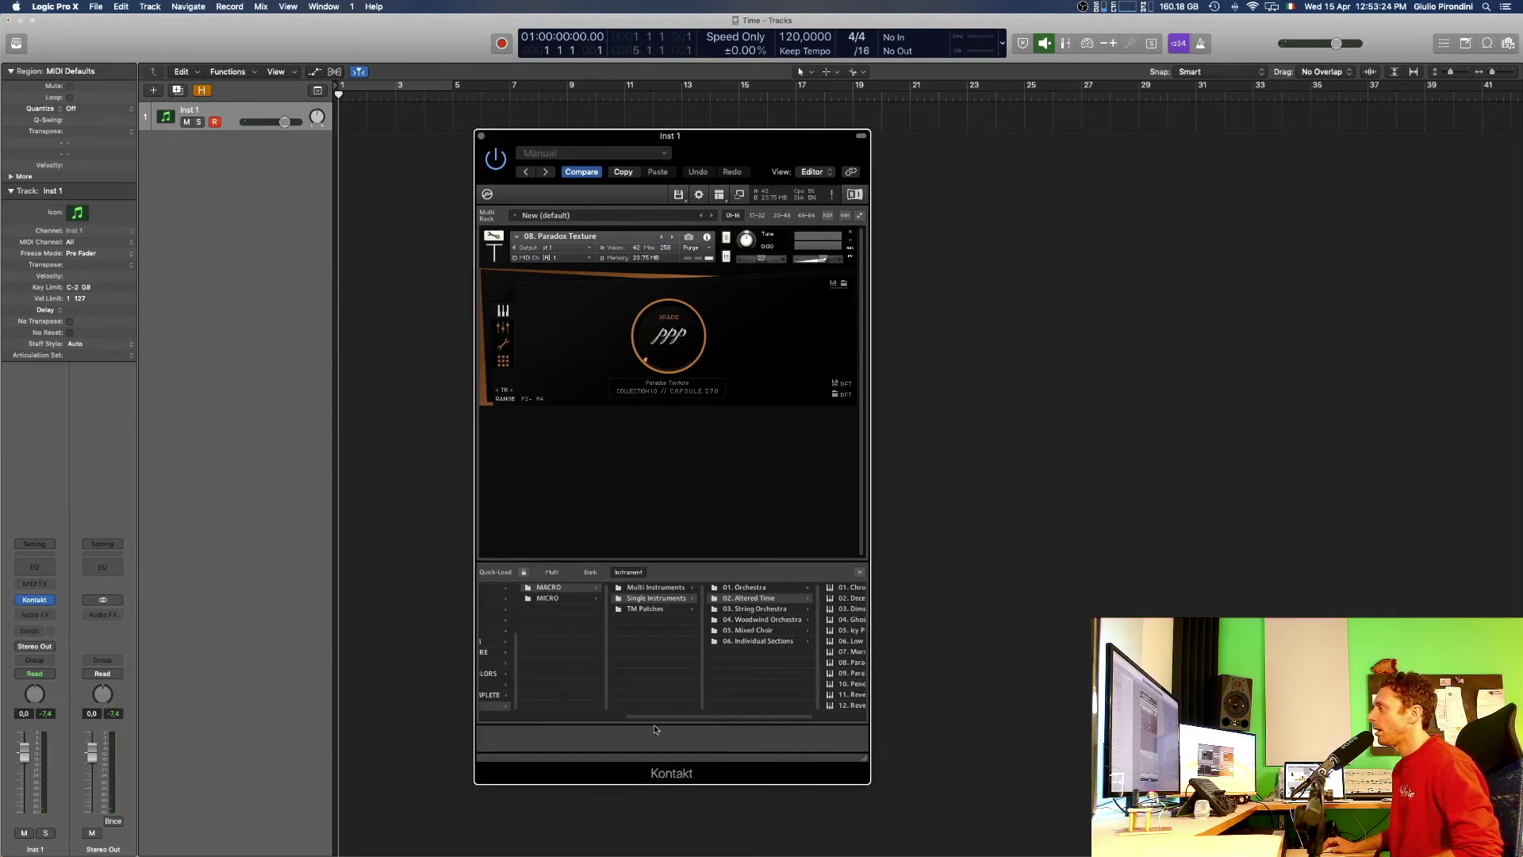
click(603, 599)
Load 07. Cozy Wind Chimes from Single Instruments > 01. Time Orchestra into Kontakt.
scroll(603, 600, left, 2)
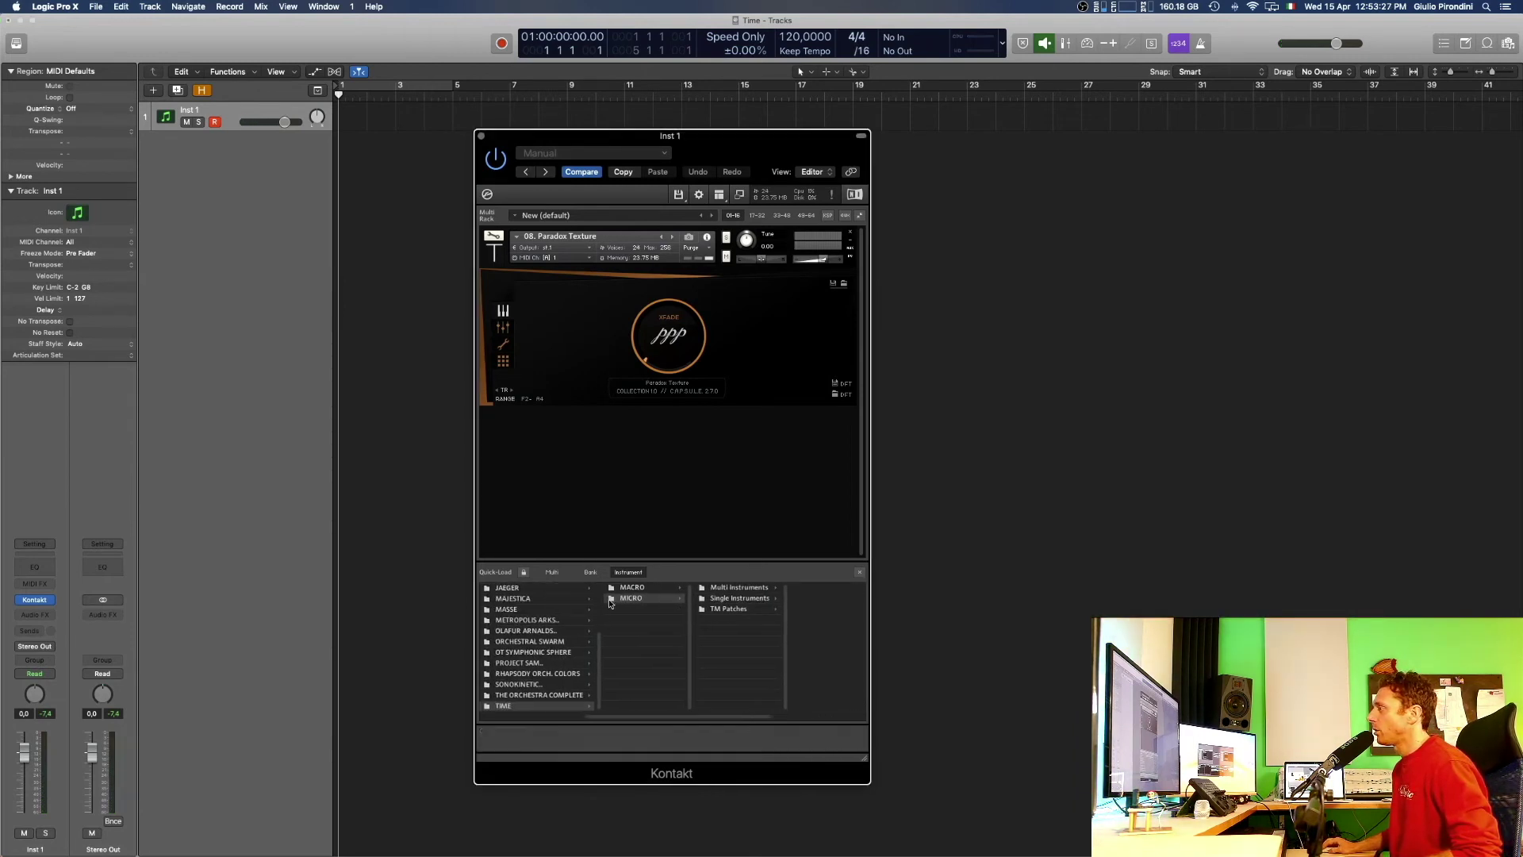
click(717, 600)
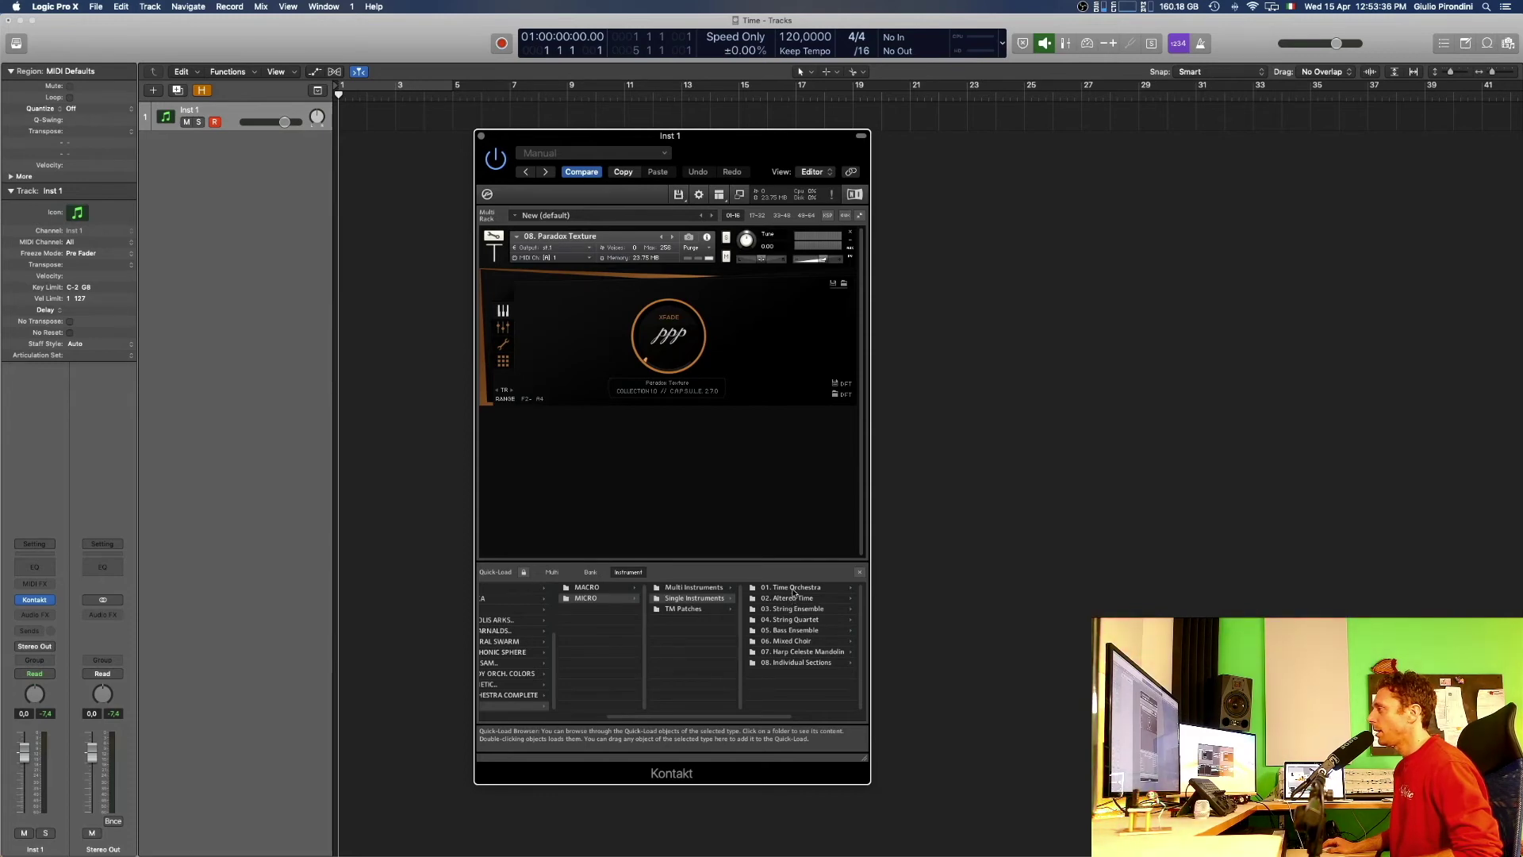
click(794, 588)
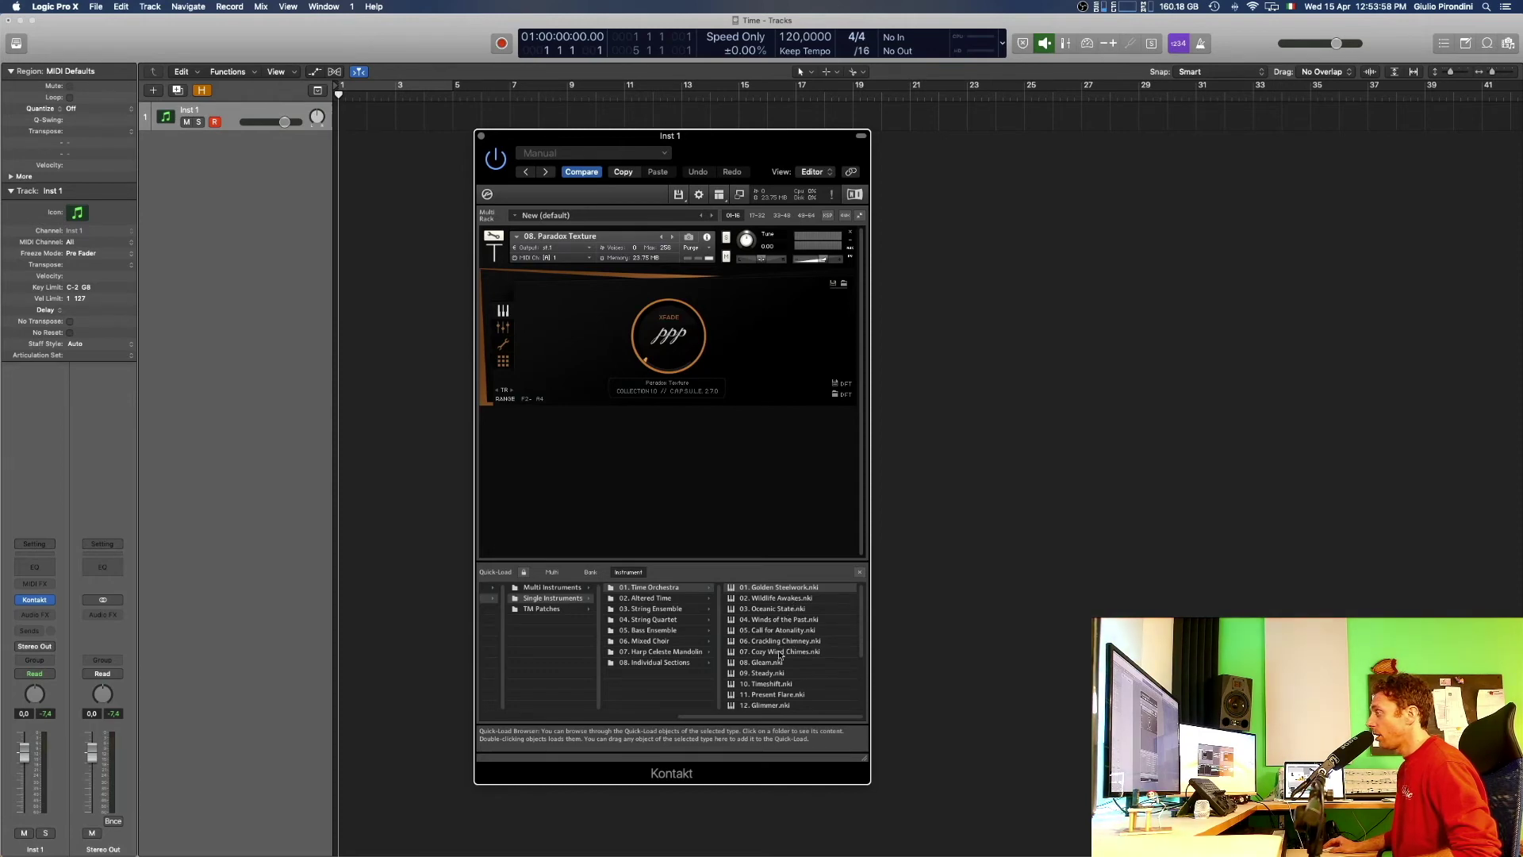
drag(783, 652, 655, 309)
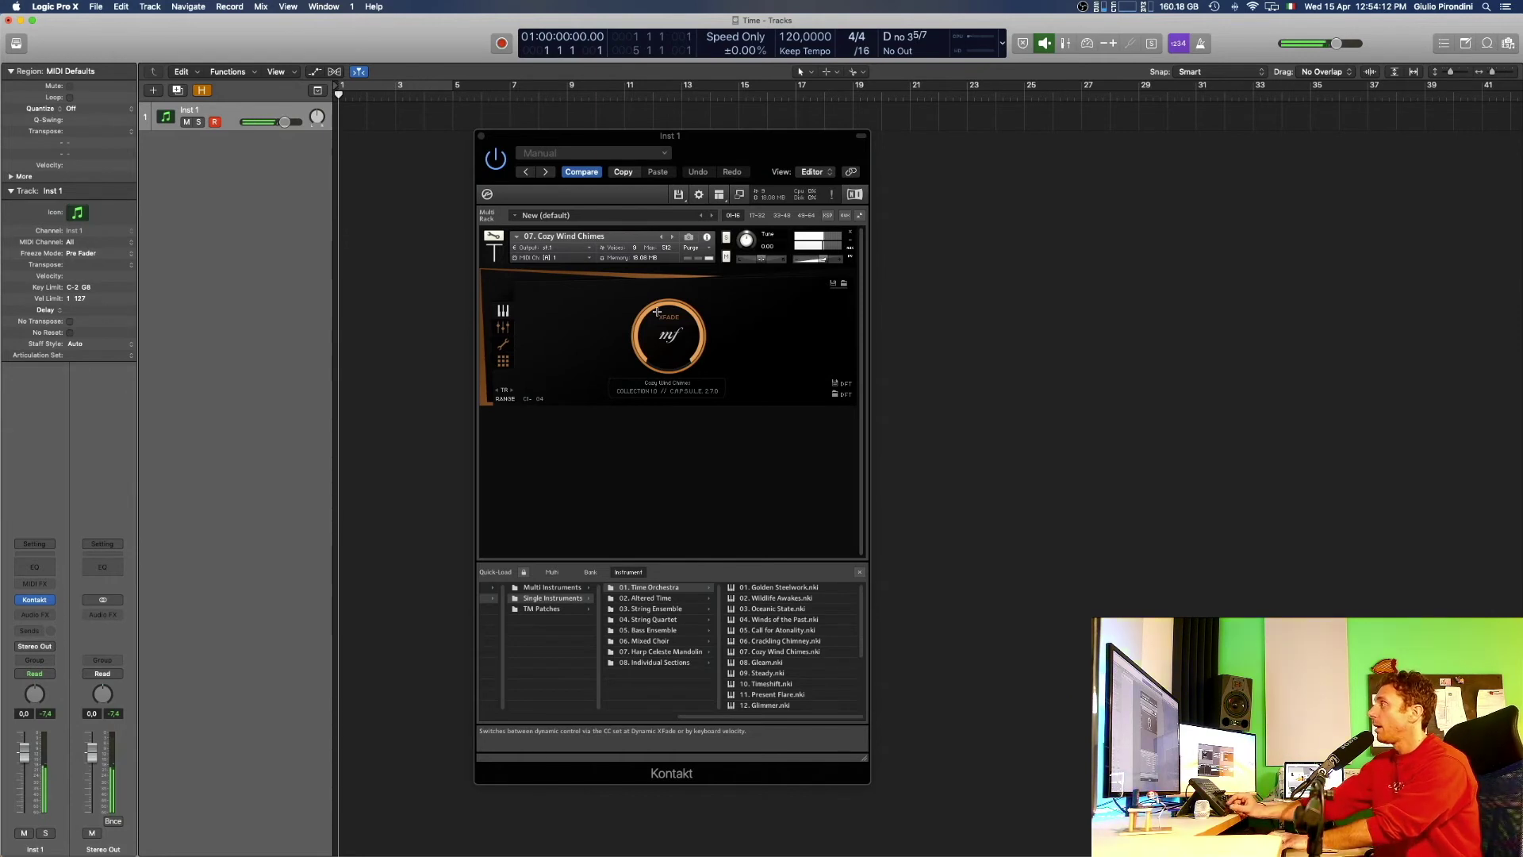
Toggle XFADE dynamics on and back to velocity, then list the Harp Celeste Mandolin patches.
click(657, 312)
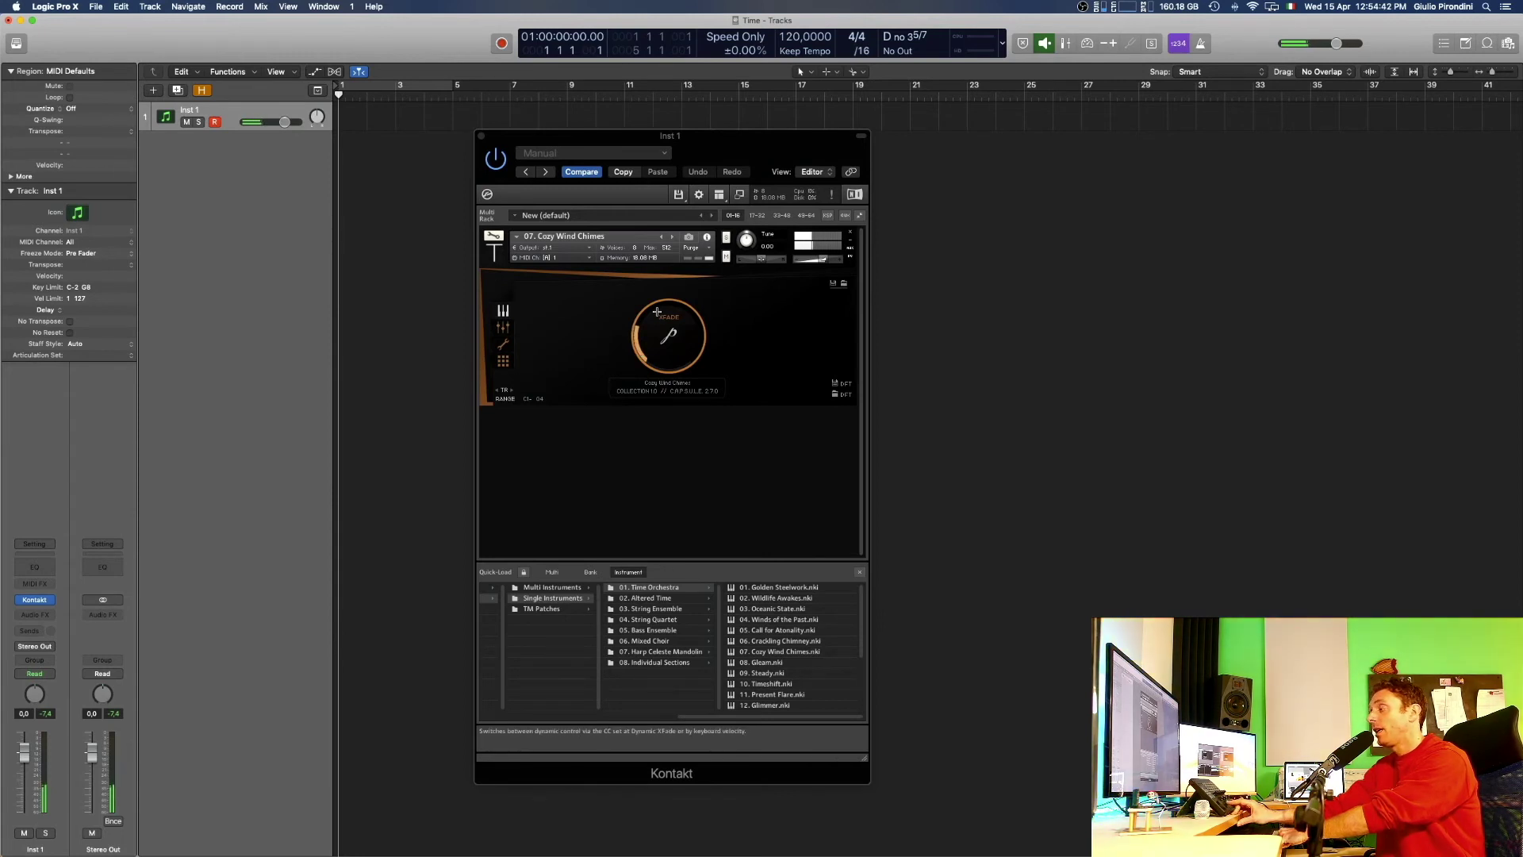
click(657, 312)
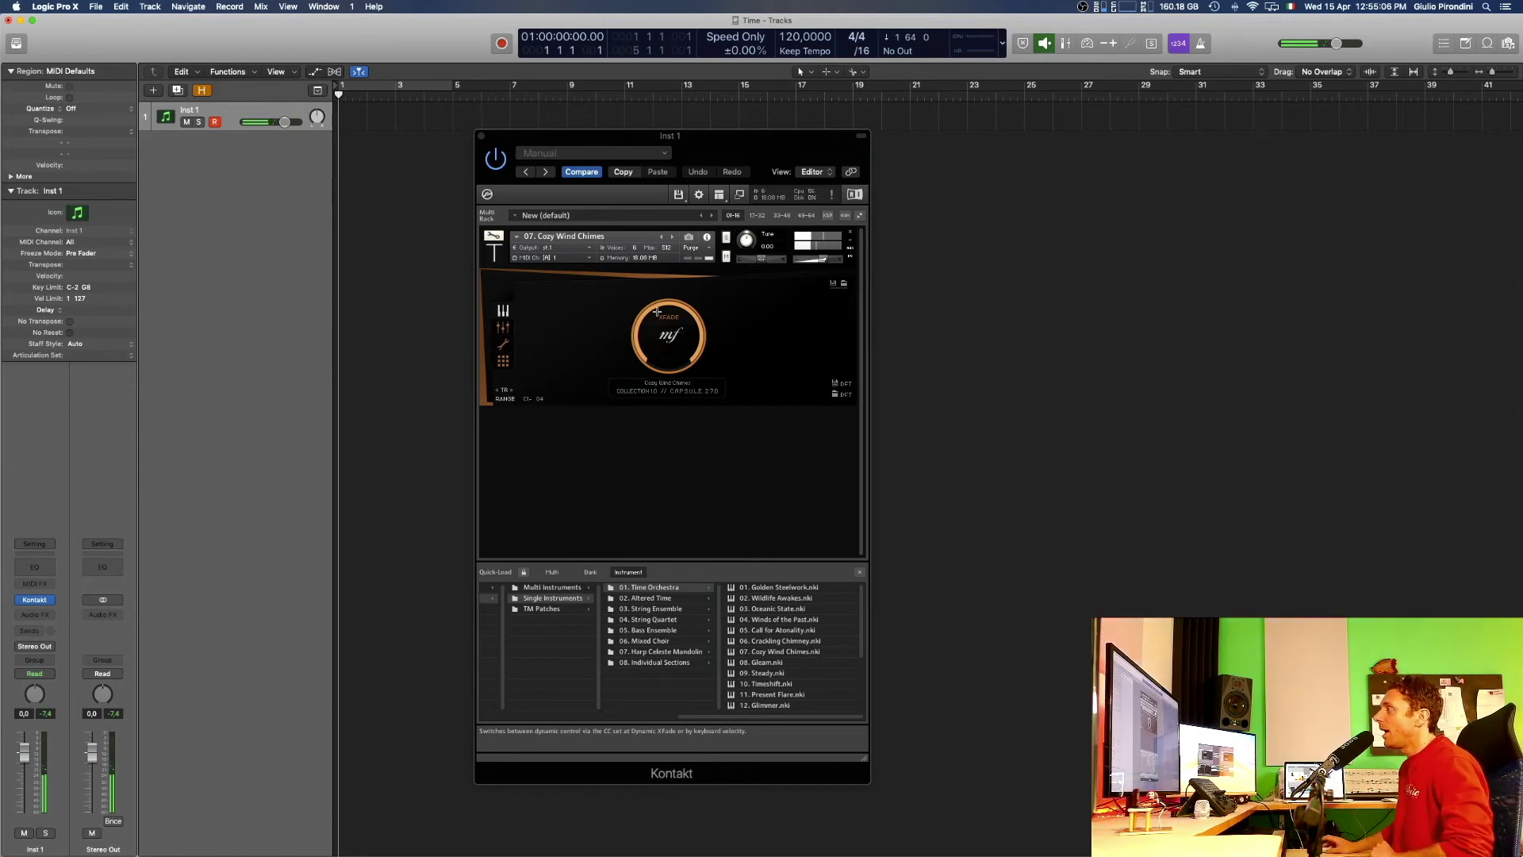
click(665, 652)
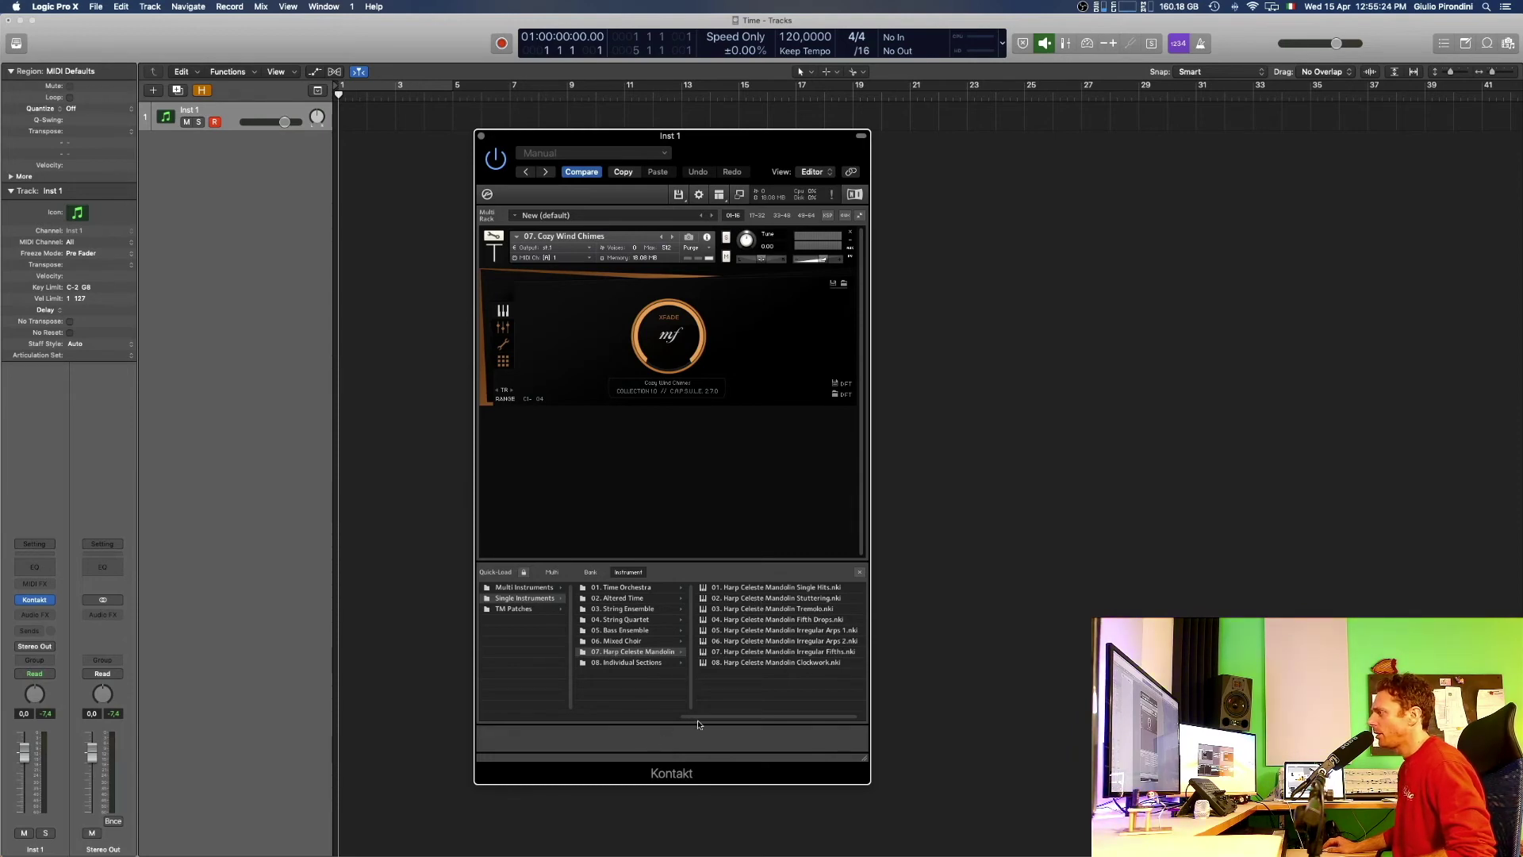
Browse through 02. Altered Time and 08. Individual Sections to the Harp Celeste Mandolin patch folder.
click(637, 601)
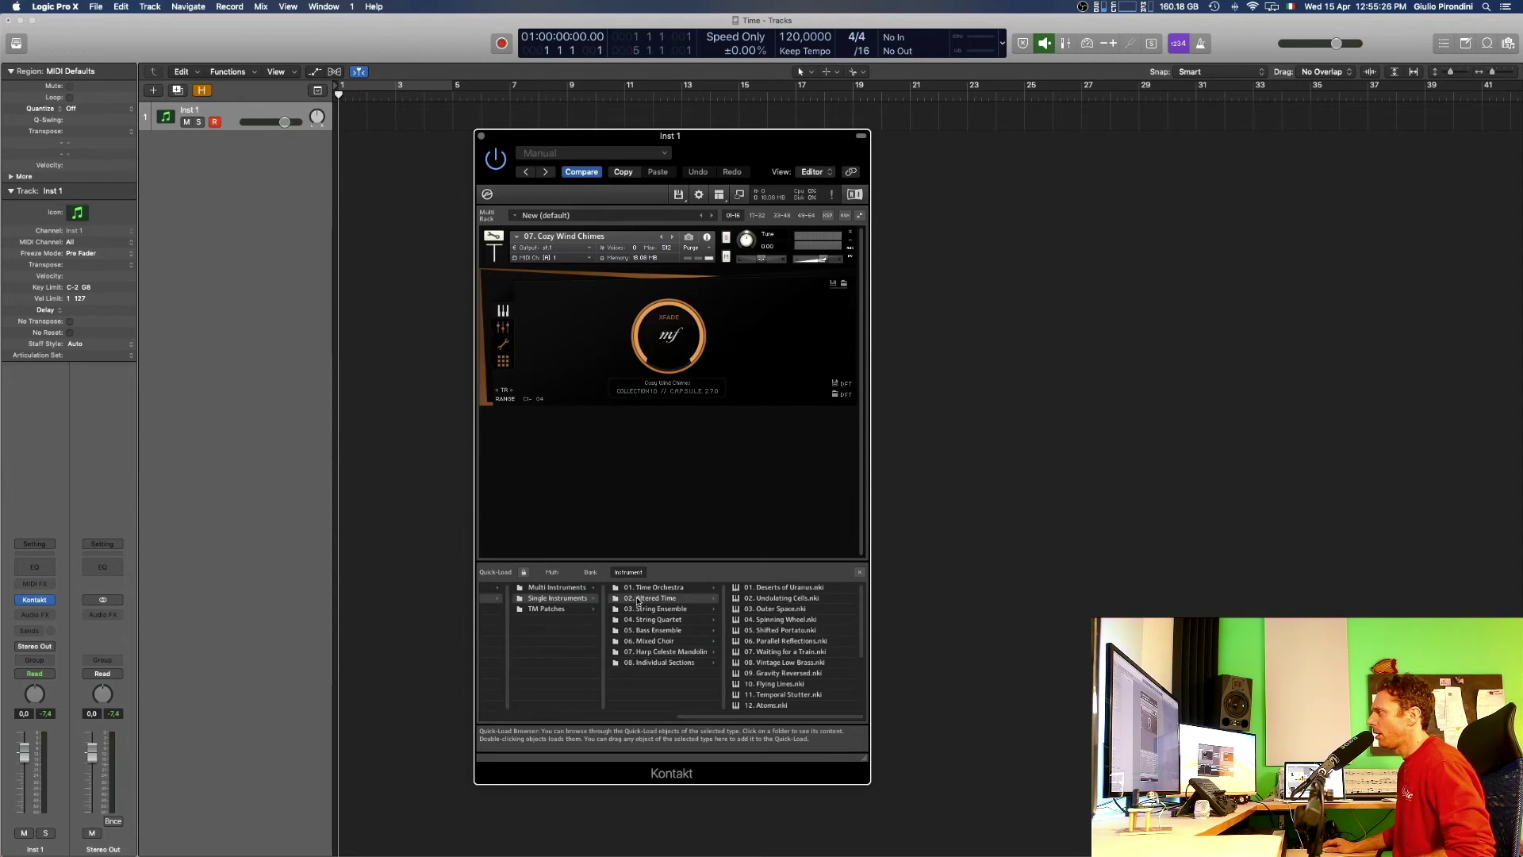
click(688, 665)
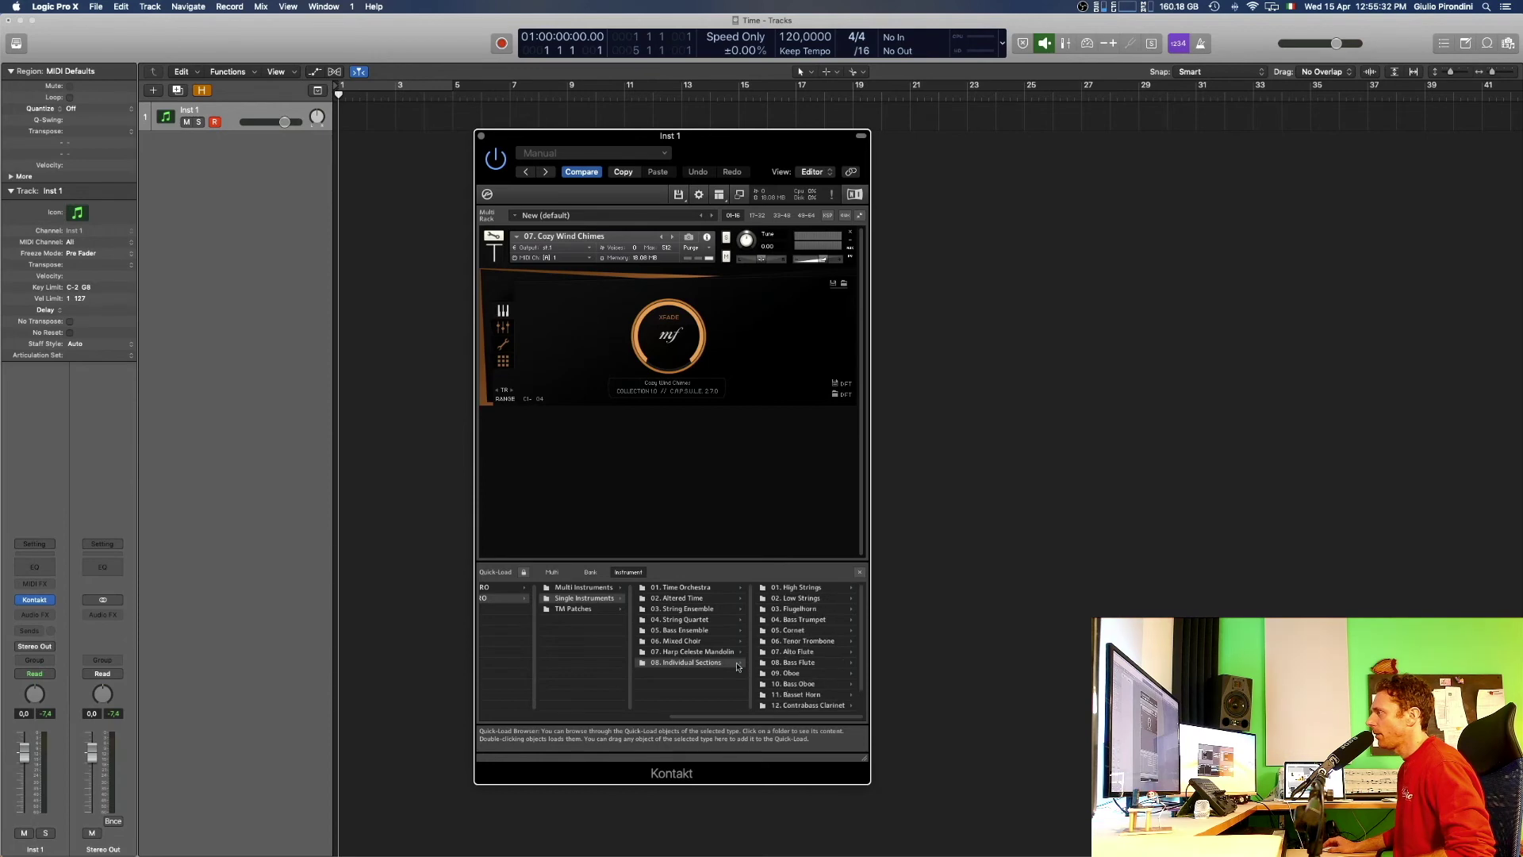
click(696, 652)
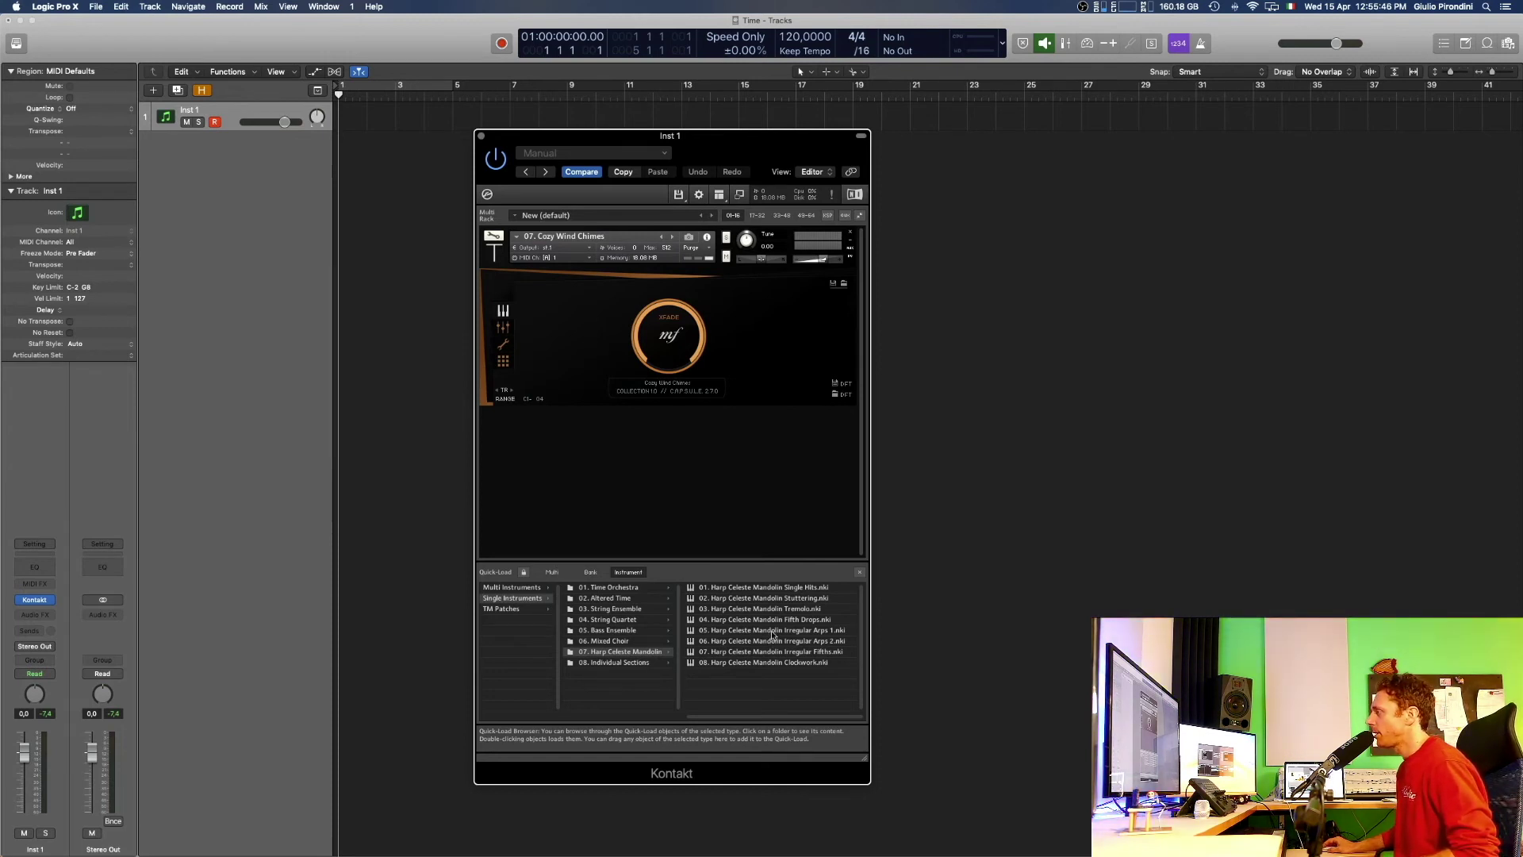
Load 05. Harp Celeste Mandolin Irregular Arps 1.nki onto the Kontakt rack.
drag(774, 633, 644, 315)
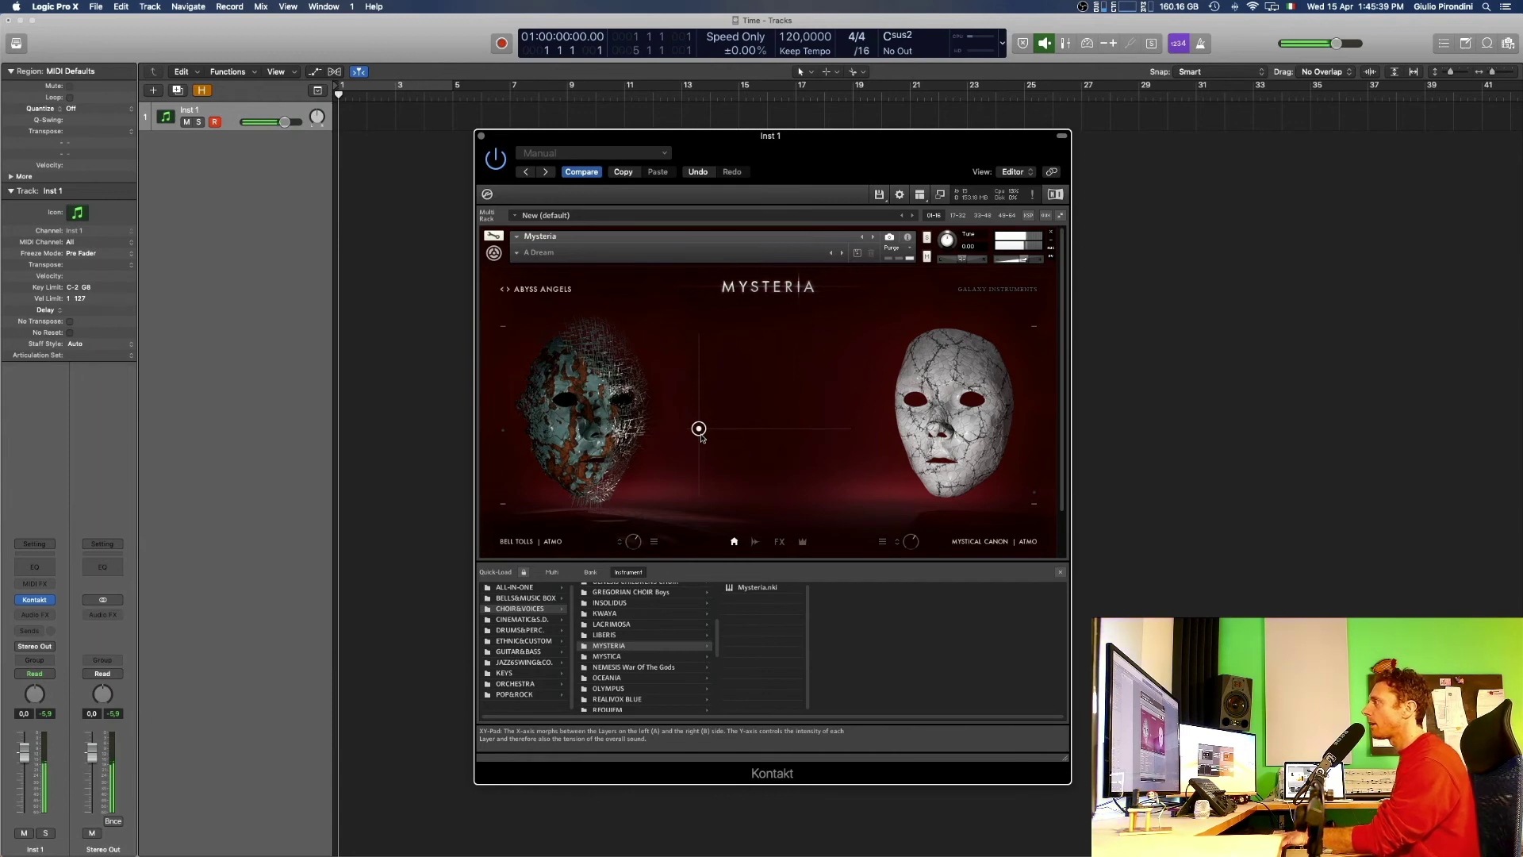
Morph Mysteria's Abyss Angels layers by dragging the XY-pad point up and to the right.
drag(700, 442, 842, 338)
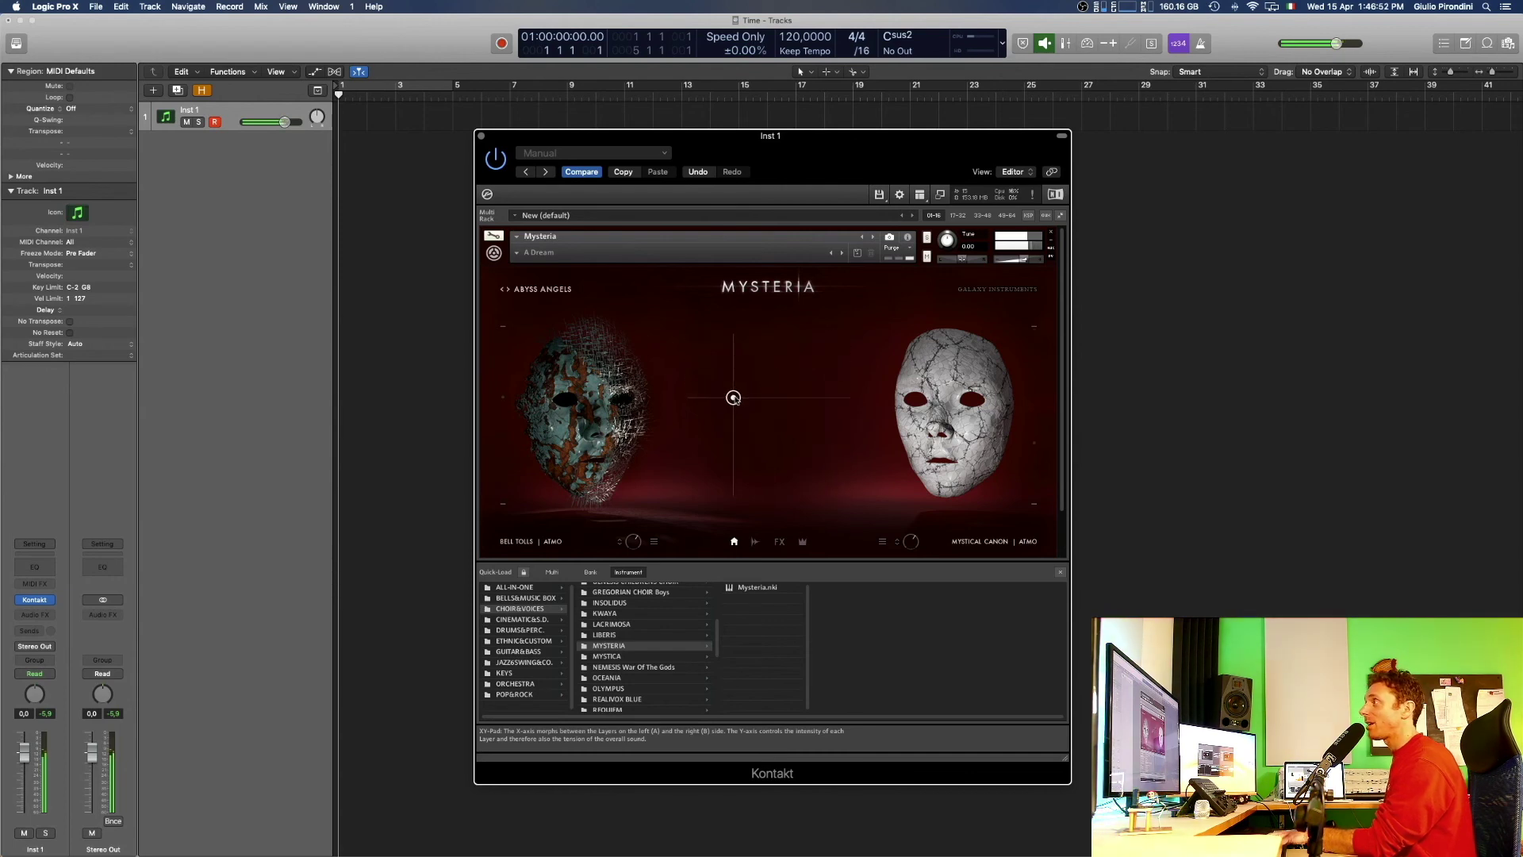
Load Mysteria's Ancient Digeridoo preset, morph it down-left on the XY pad, and return to Main Presets.
click(557, 290)
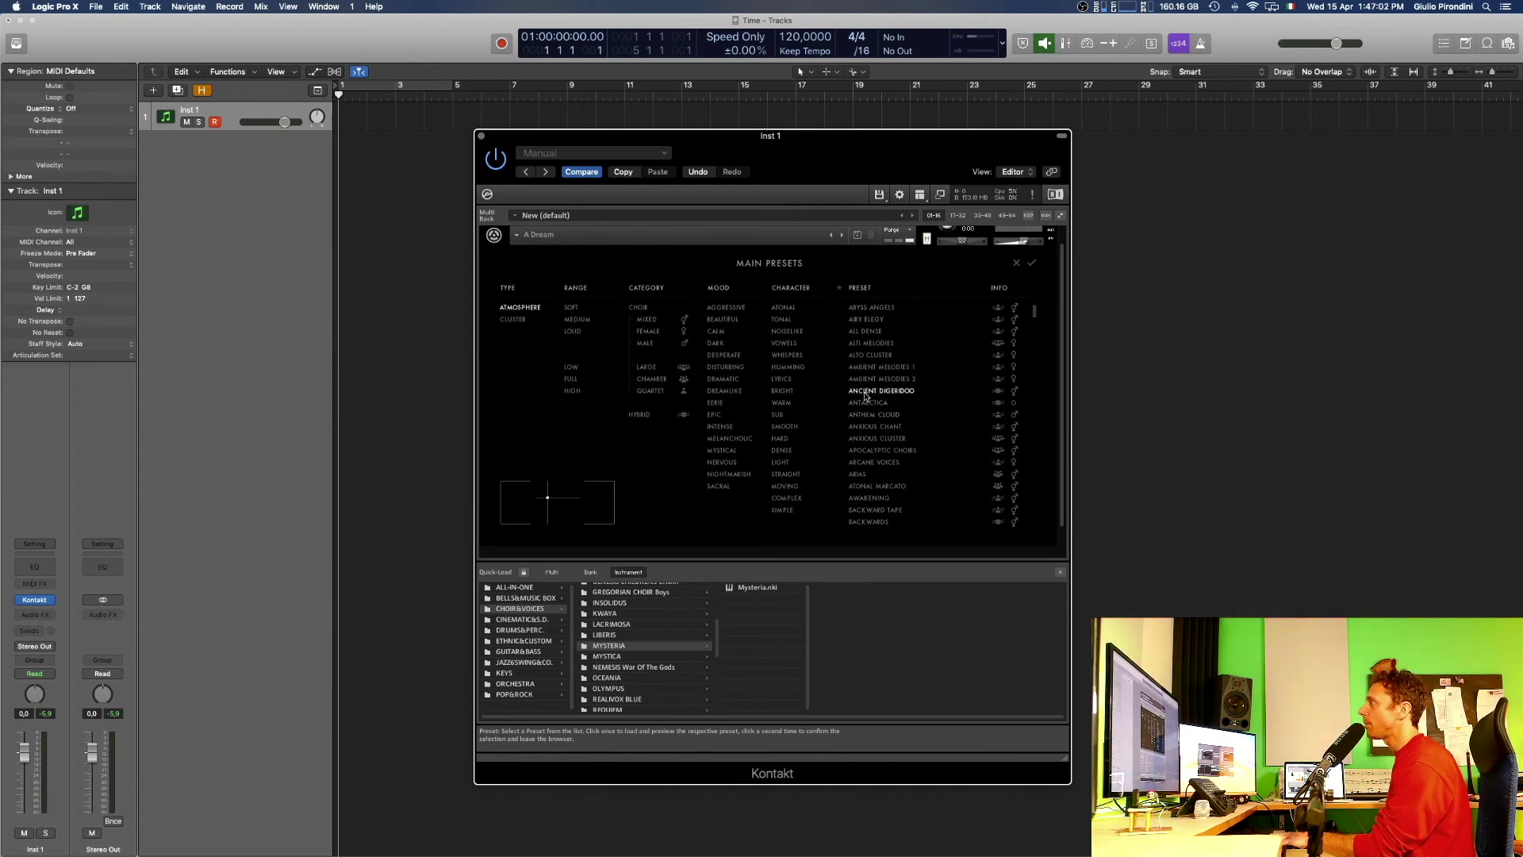
click(1034, 264)
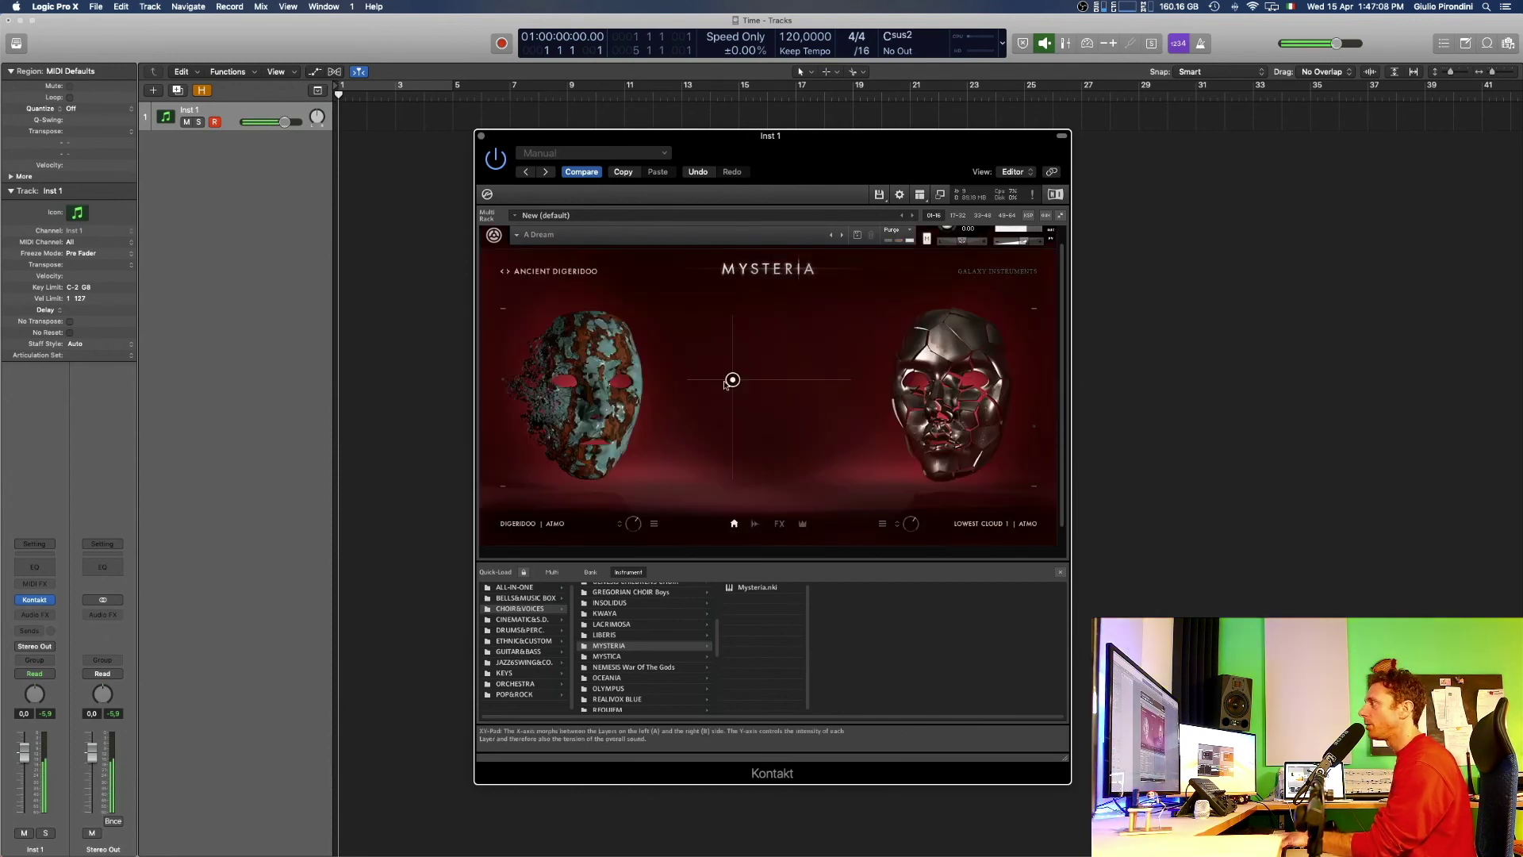
drag(732, 380, 716, 409)
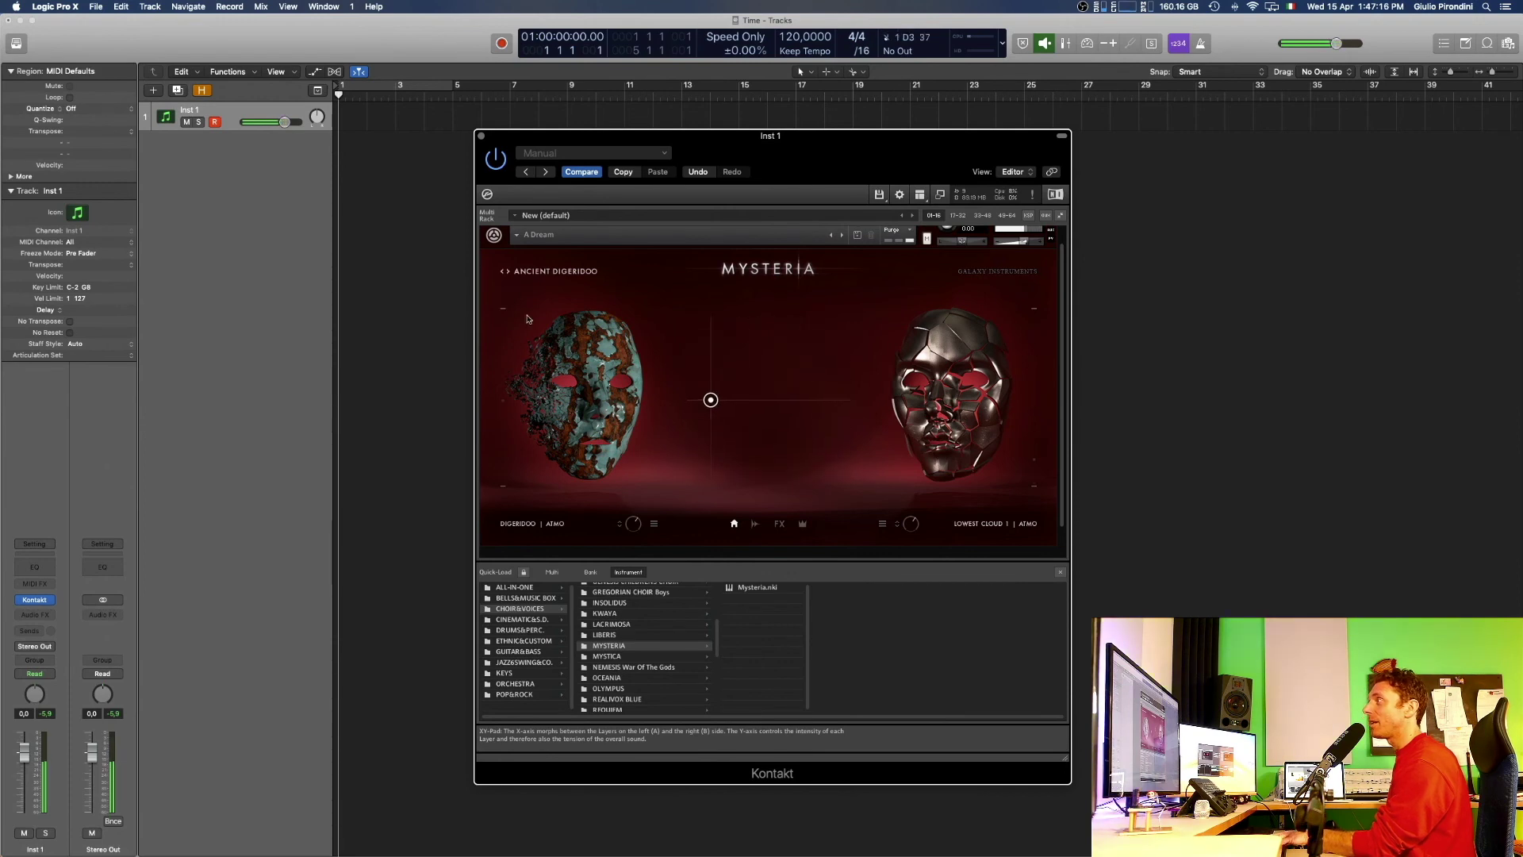
click(539, 272)
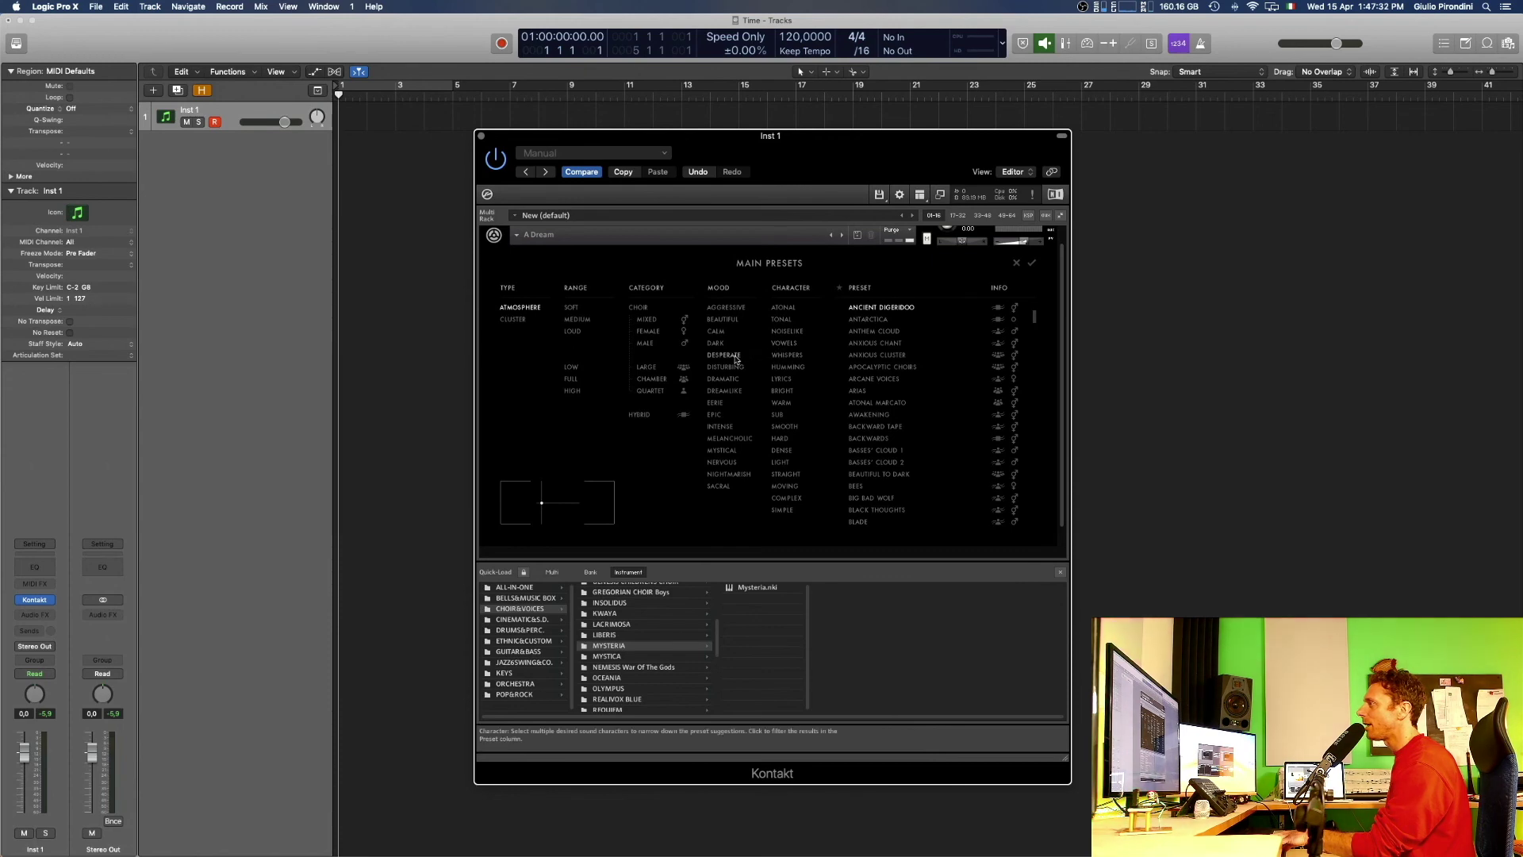
Filter Main Presets by Tonal, Beautiful and Choir, then load Blue Quartet 1.
click(785, 320)
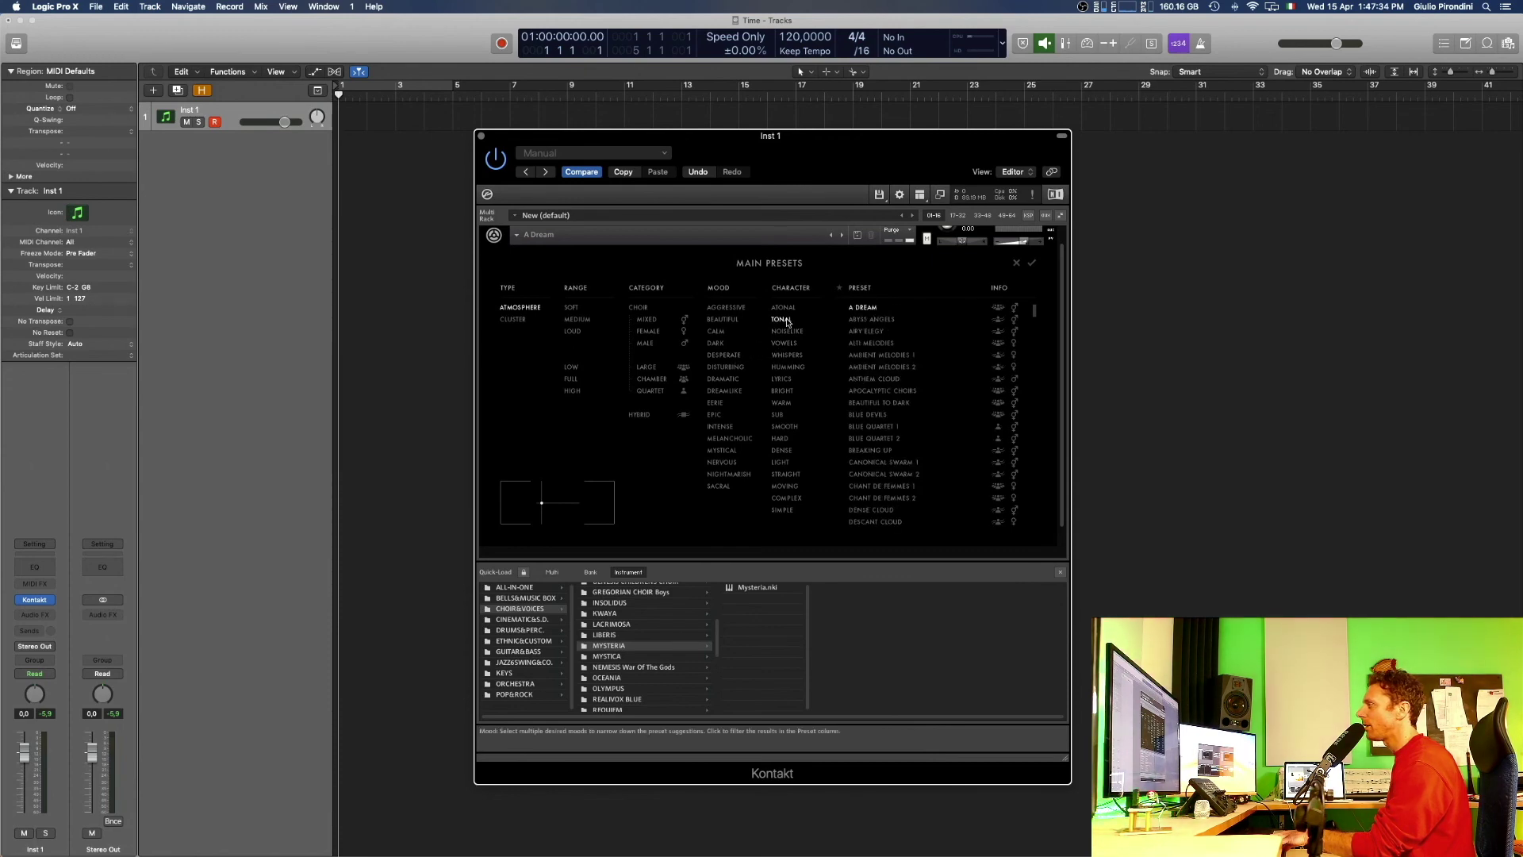
click(722, 320)
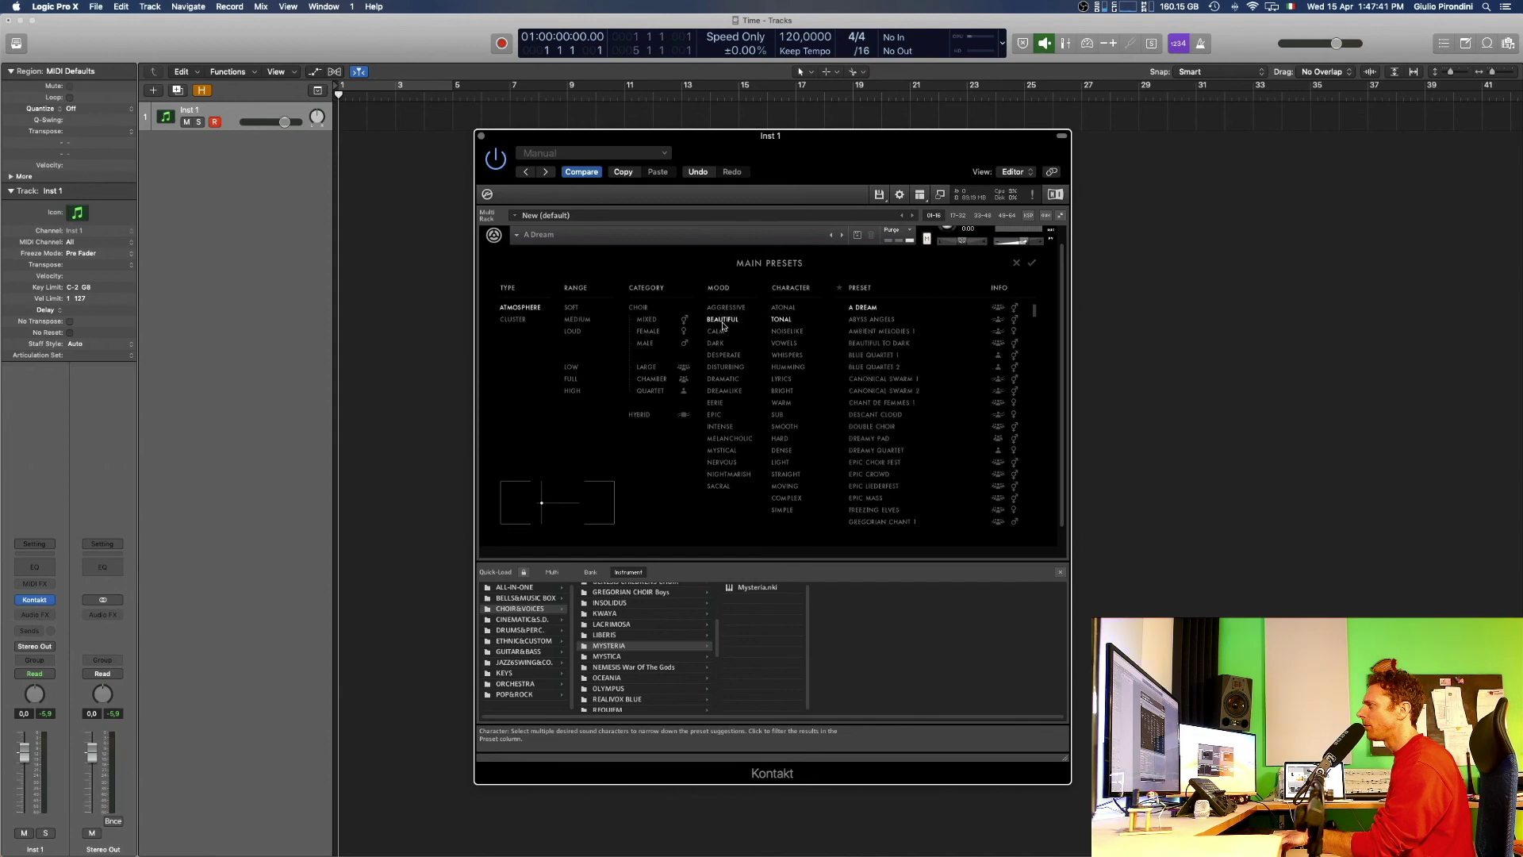
click(640, 309)
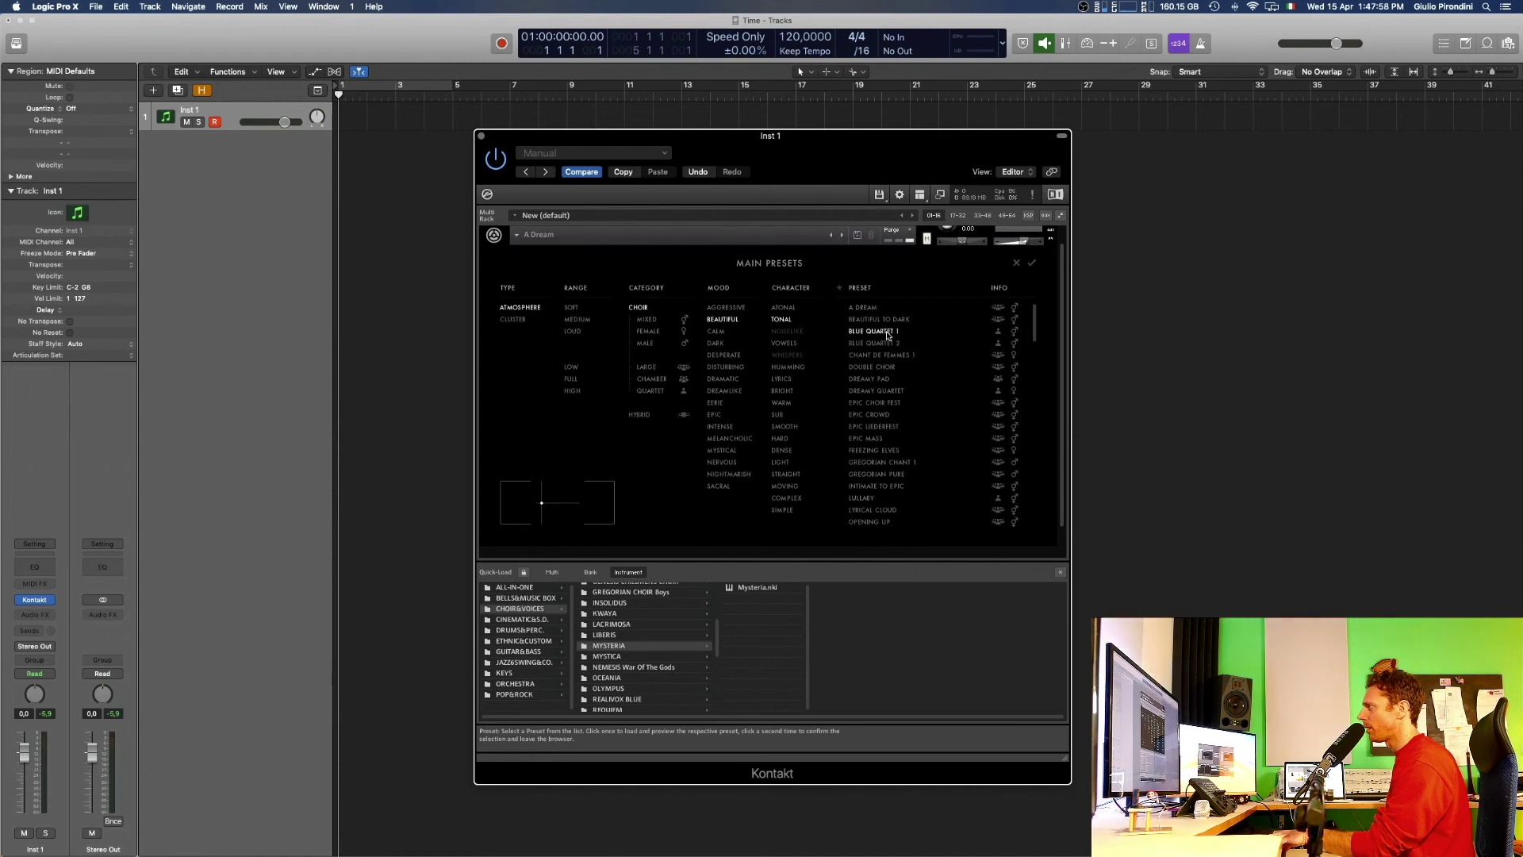
click(1031, 263)
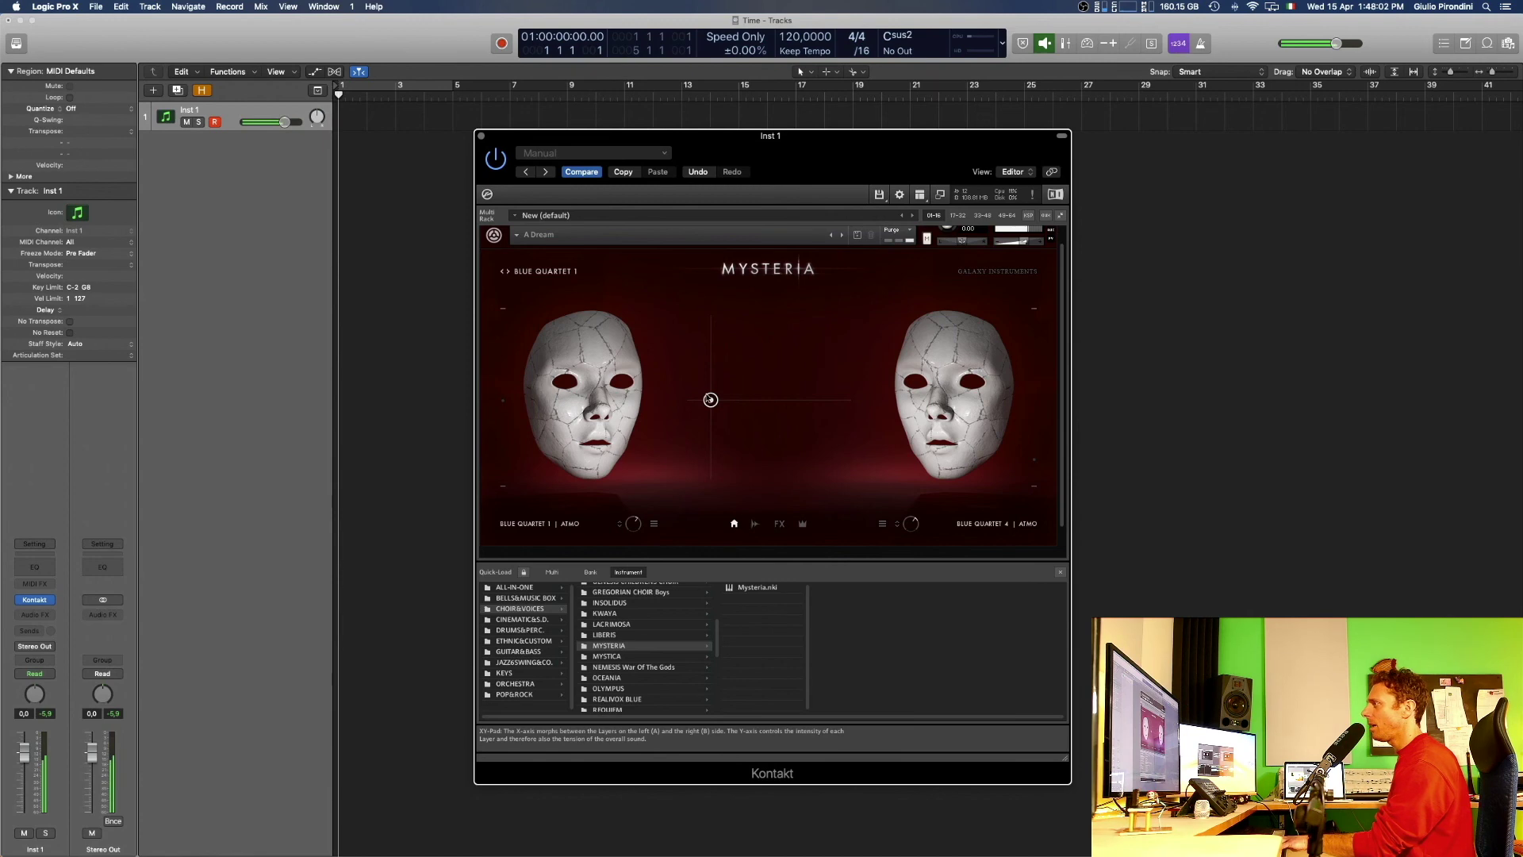
Sweep the XY point down, back up, then far right and up toward the Blue Quartet 4 layer.
drag(701, 410, 689, 476)
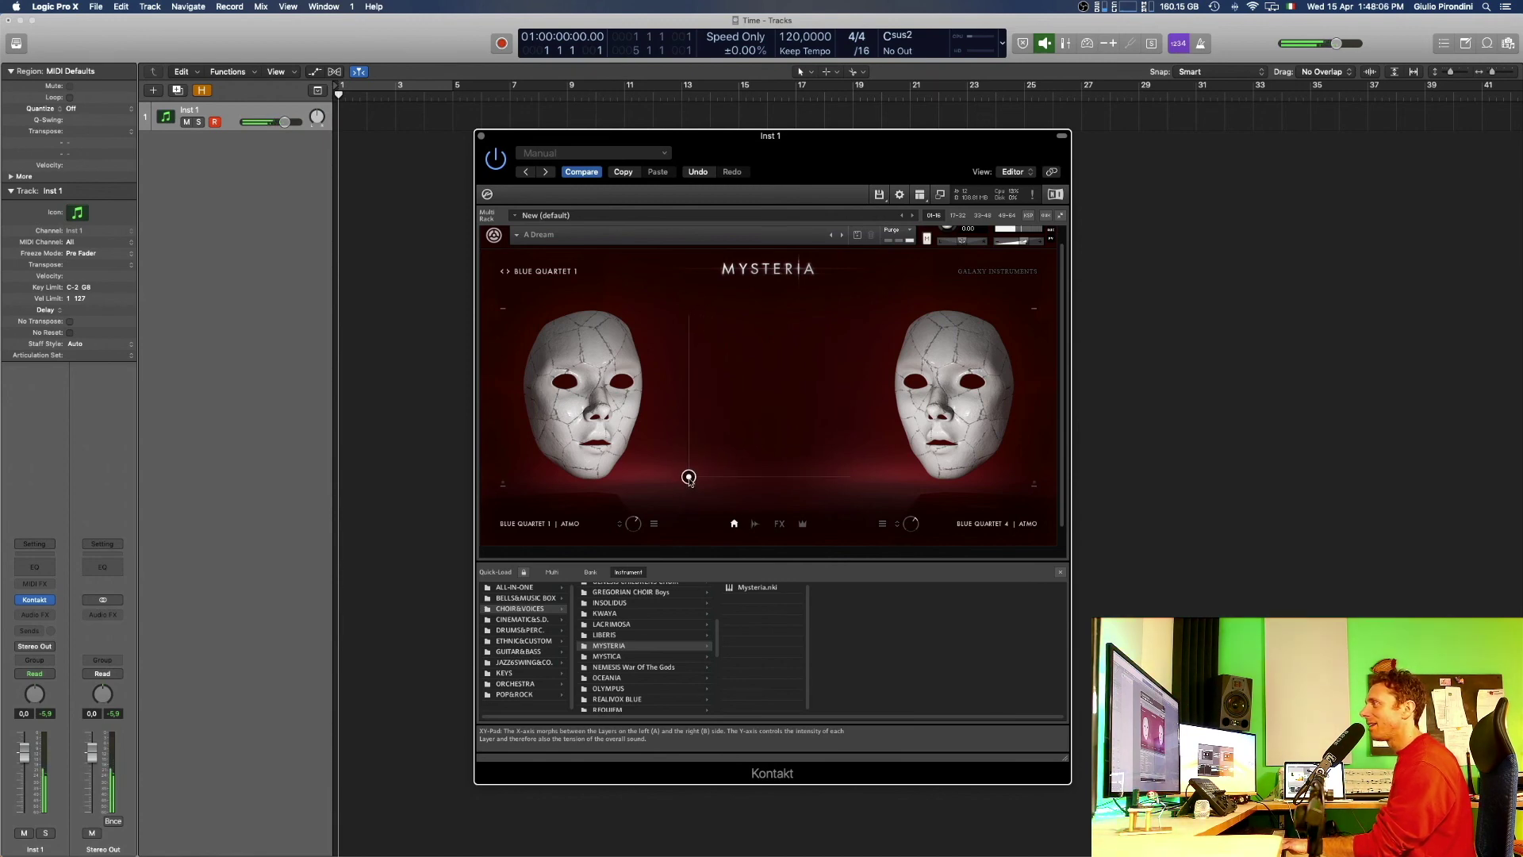
drag(690, 476, 729, 407)
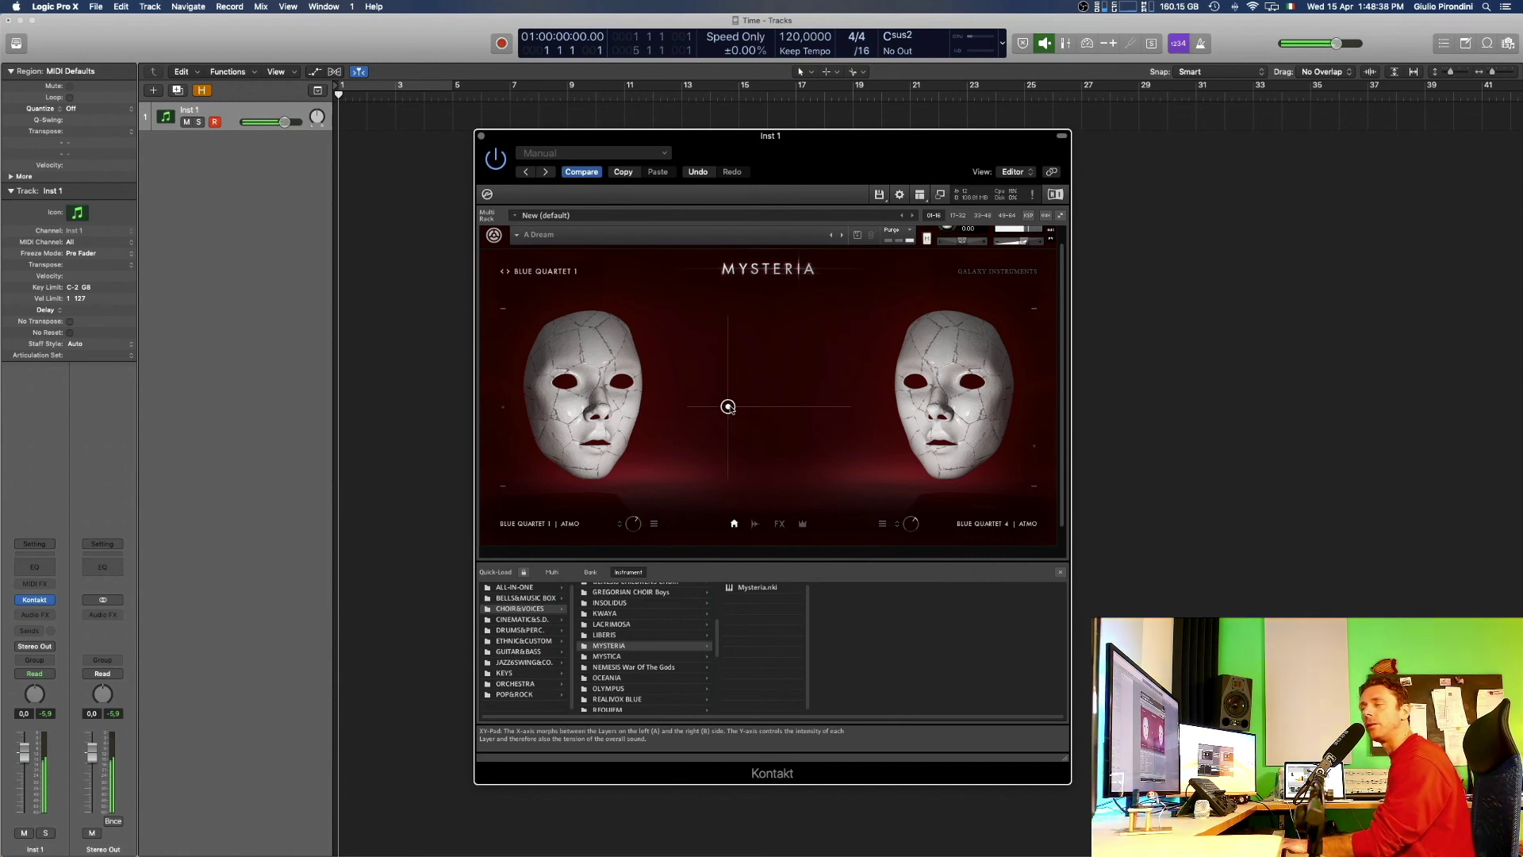
drag(729, 408, 726, 409)
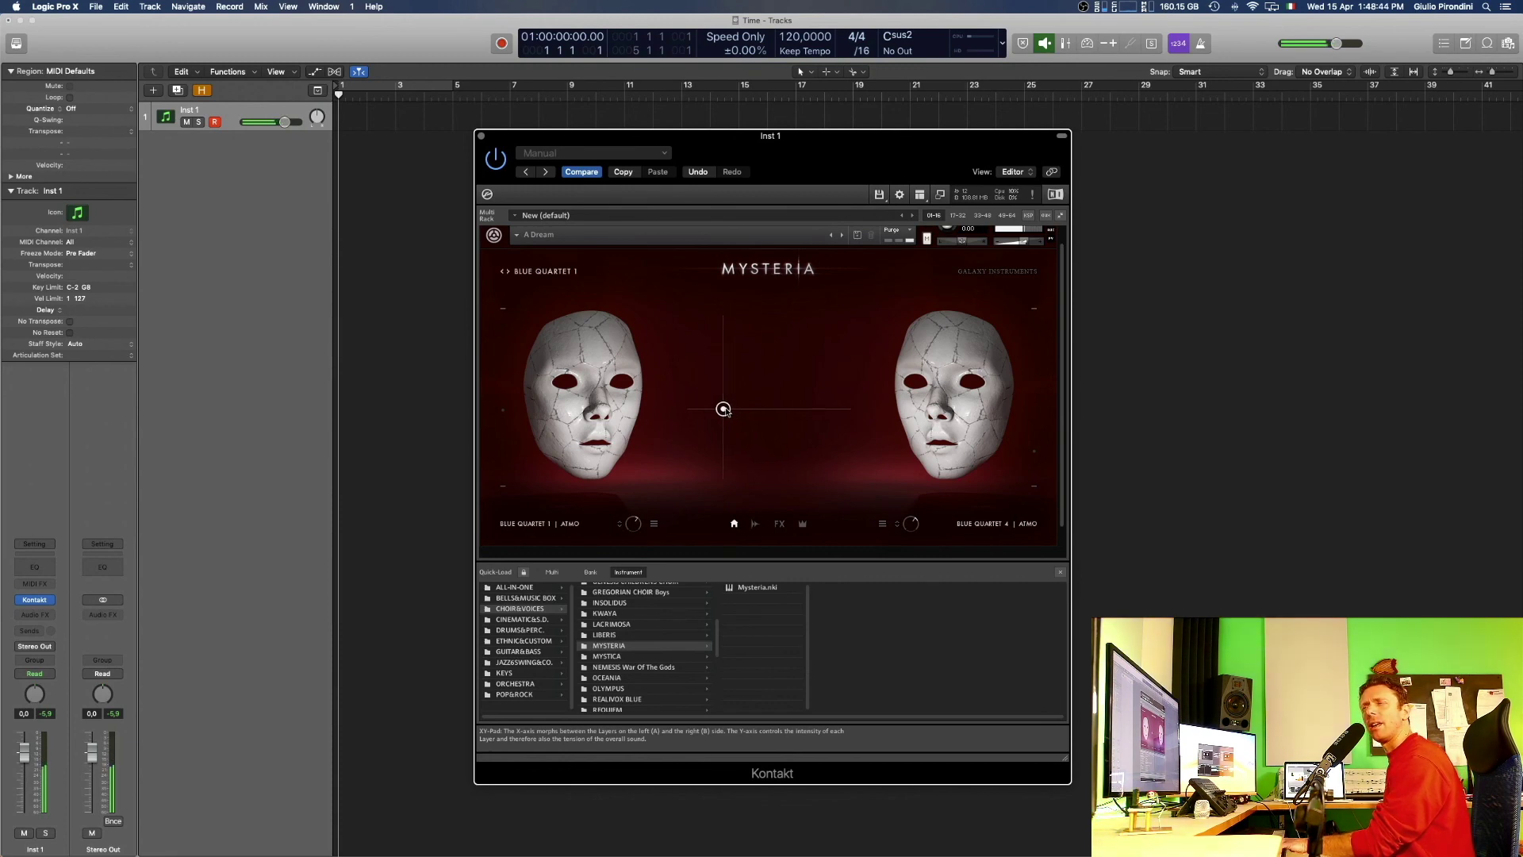
drag(730, 408, 733, 407)
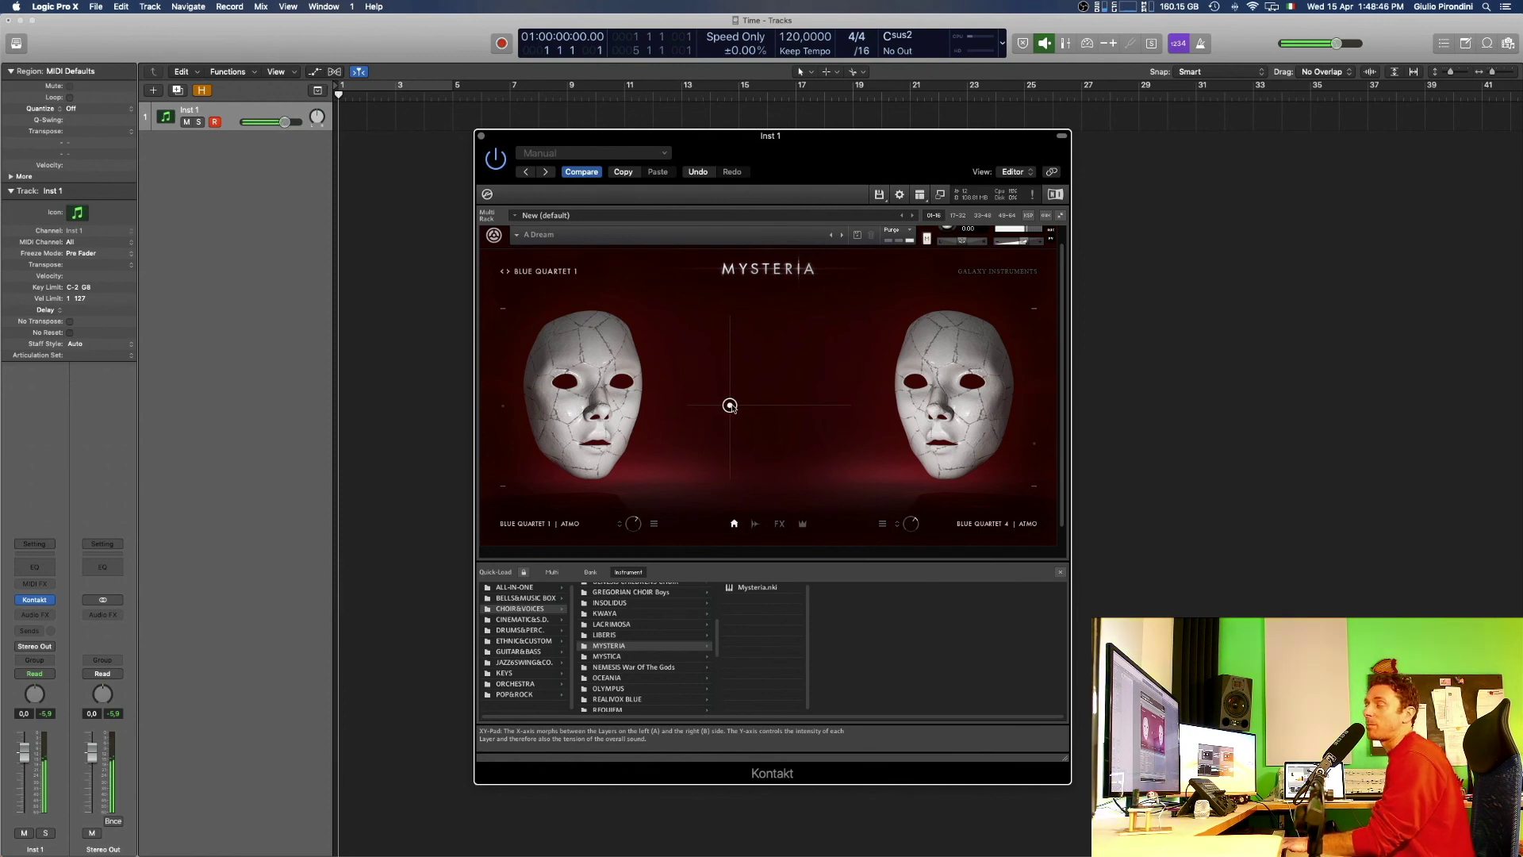
drag(731, 405, 840, 327)
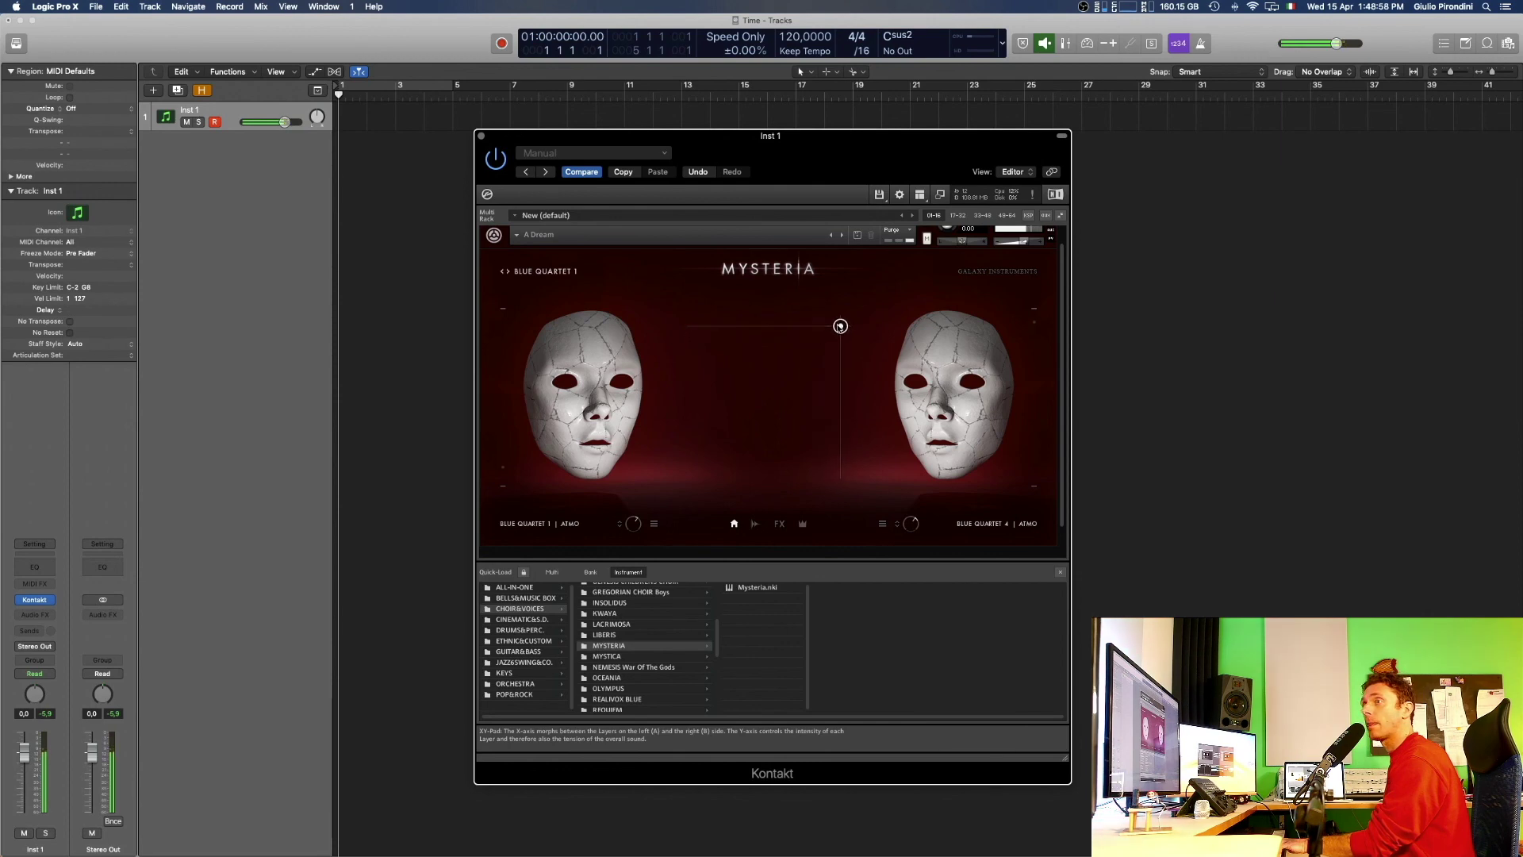